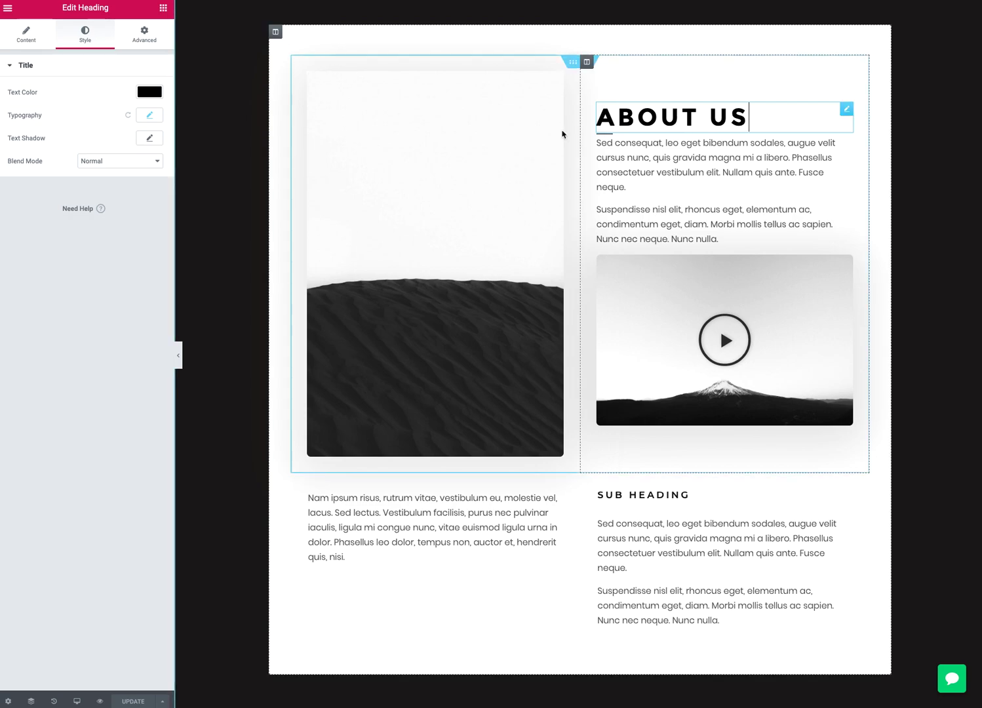
Step: Reduce the ABOUT US heading's typography size from 44 px to 29 px
{"action": "left_click", "coordinate": [151, 116]}
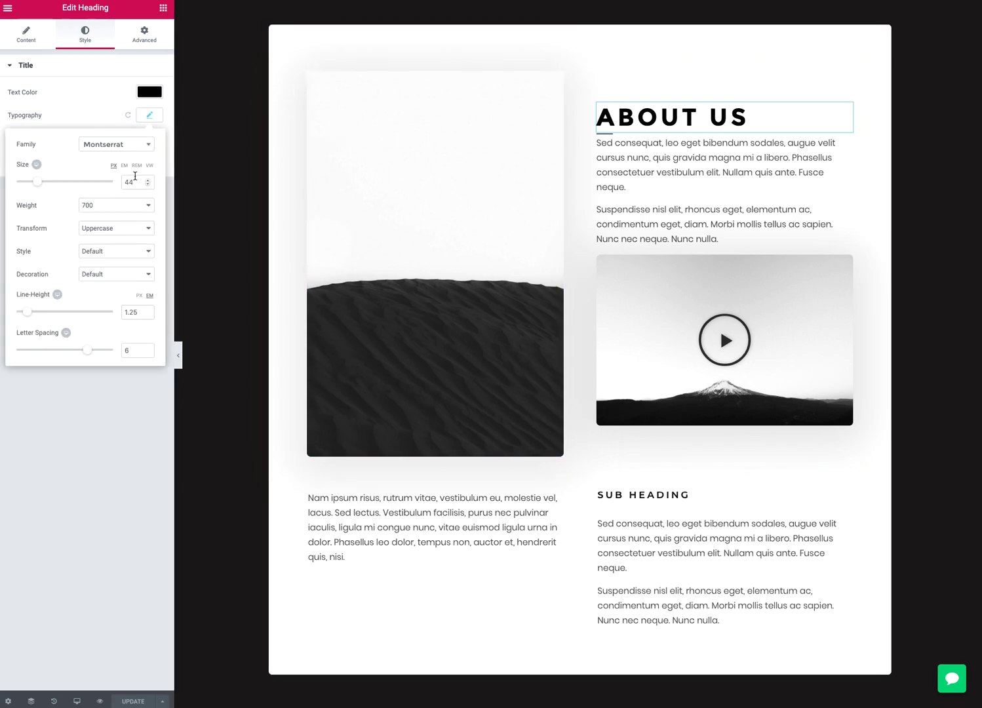
{"action": "left_click", "coordinate": [83, 38]}
{"action": "left_click", "coordinate": [31, 38]}
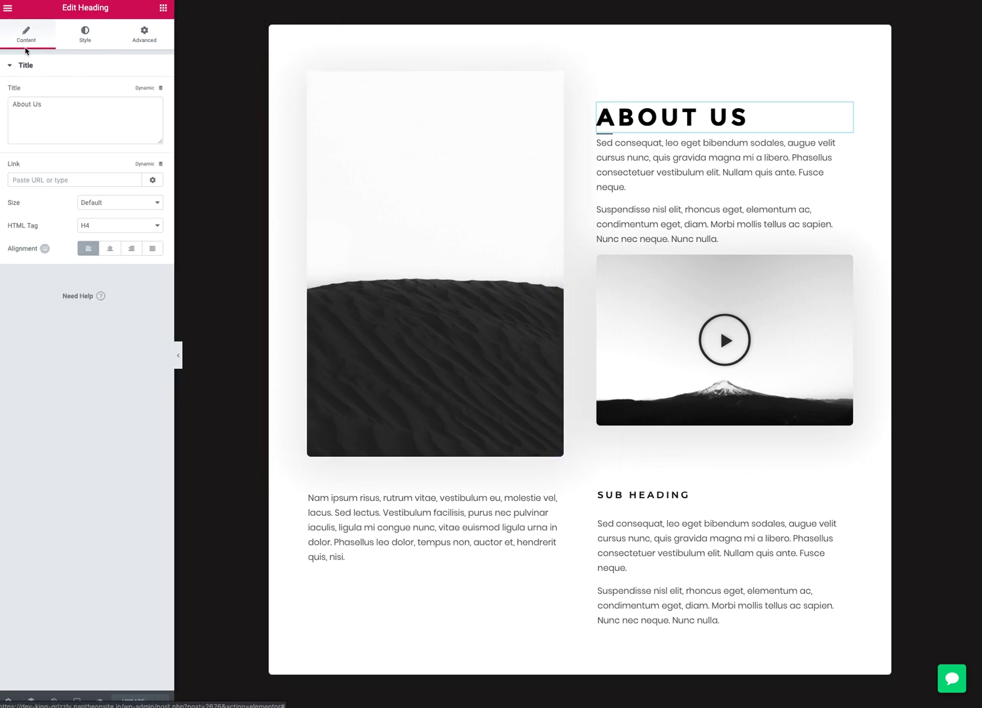
{"action": "left_click", "coordinate": [85, 36]}
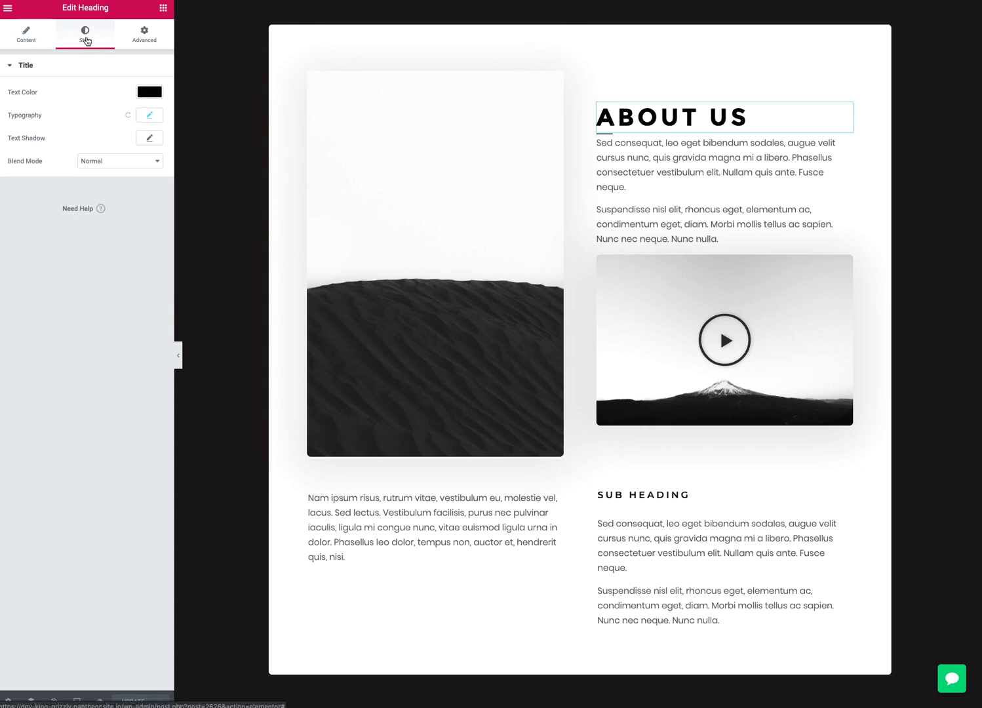
{"action": "left_click", "coordinate": [150, 116]}
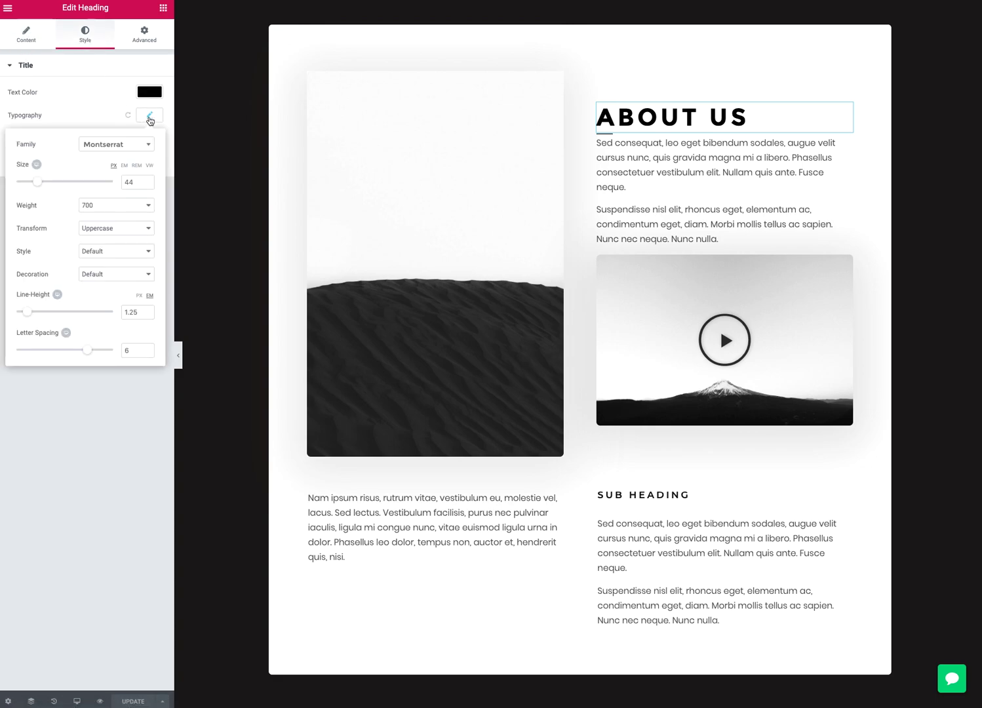
{"action": "left_click_drag", "start_coordinate": [38, 182], "coordinate": [30, 184]}
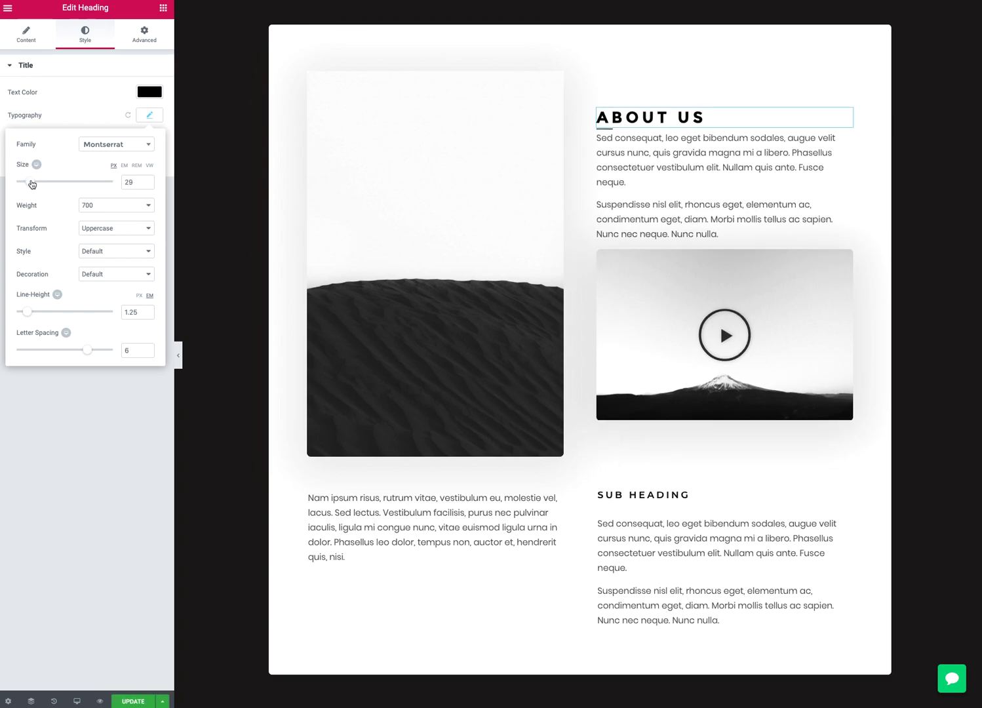
{"action": "left_click", "coordinate": [86, 438]}
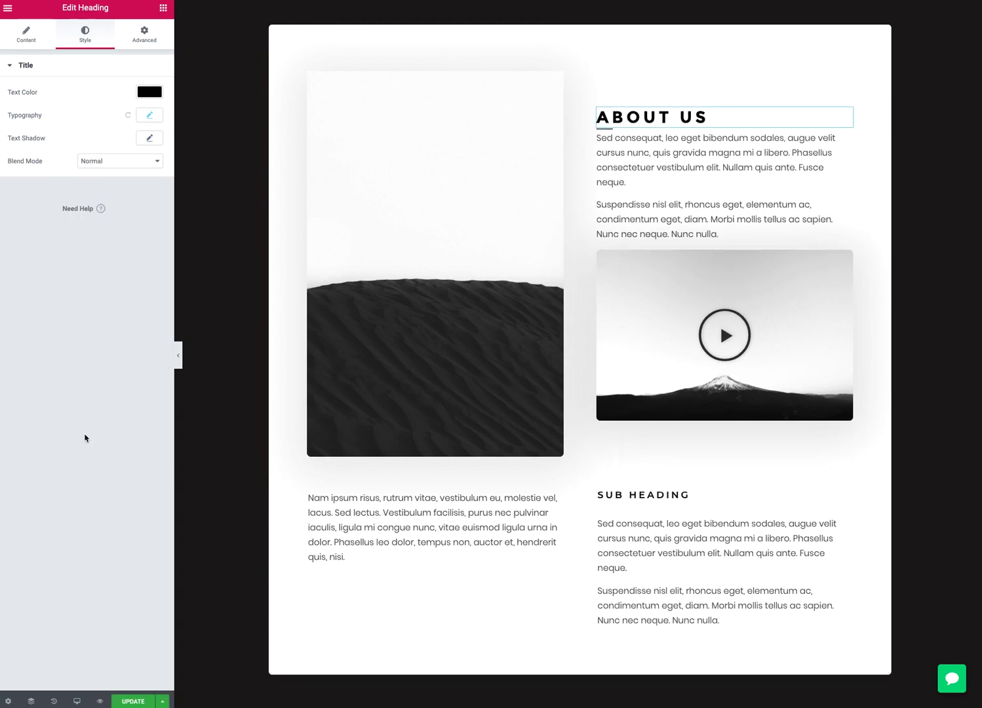
Step: Inspect the About Us paragraph's typography style settings
{"action": "left_click", "coordinate": [621, 217]}
{"action": "left_click", "coordinate": [92, 34]}
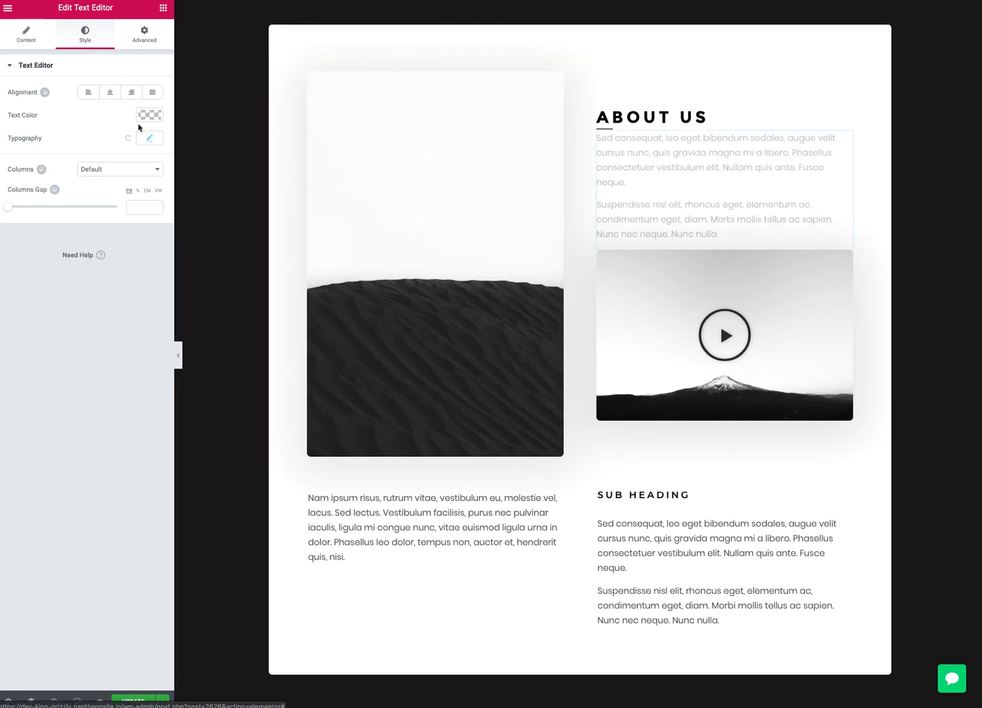
{"action": "left_click", "coordinate": [145, 138]}
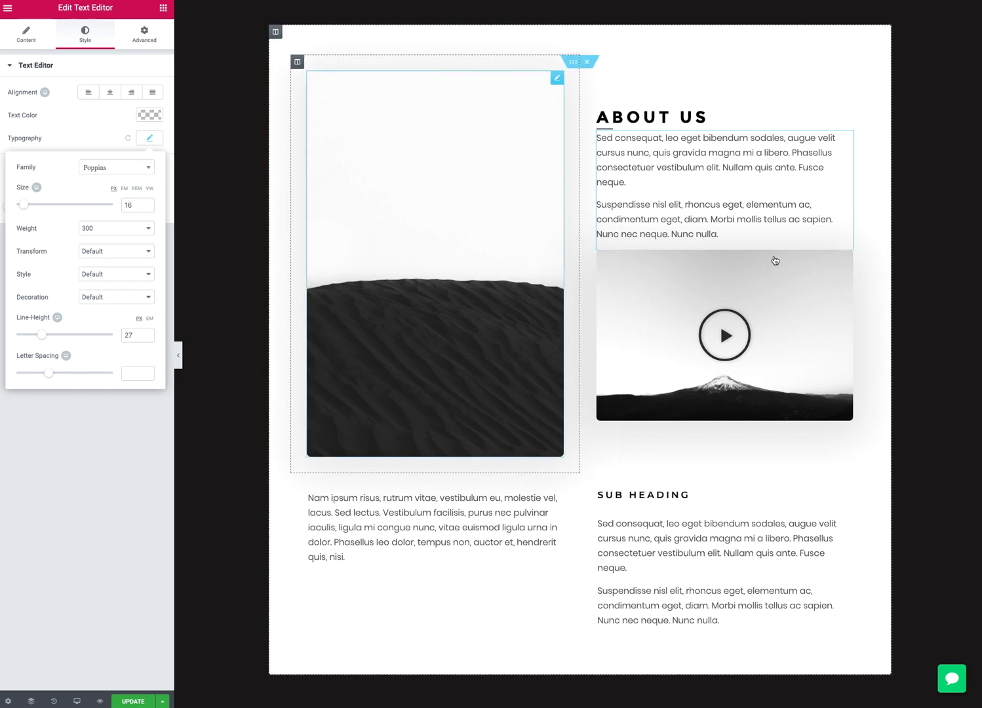
Step: Check the Sub Heading and lower-left text widgets, then bring up the Elementor main menu
{"action": "left_click", "coordinate": [658, 500]}
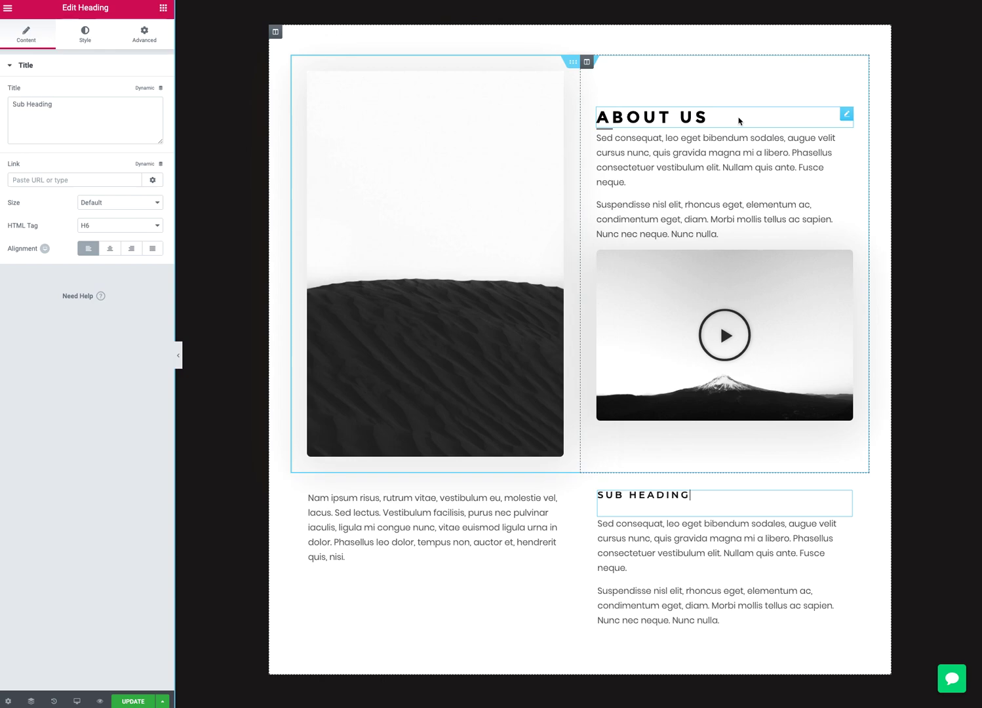
{"action": "left_click", "coordinate": [464, 519]}
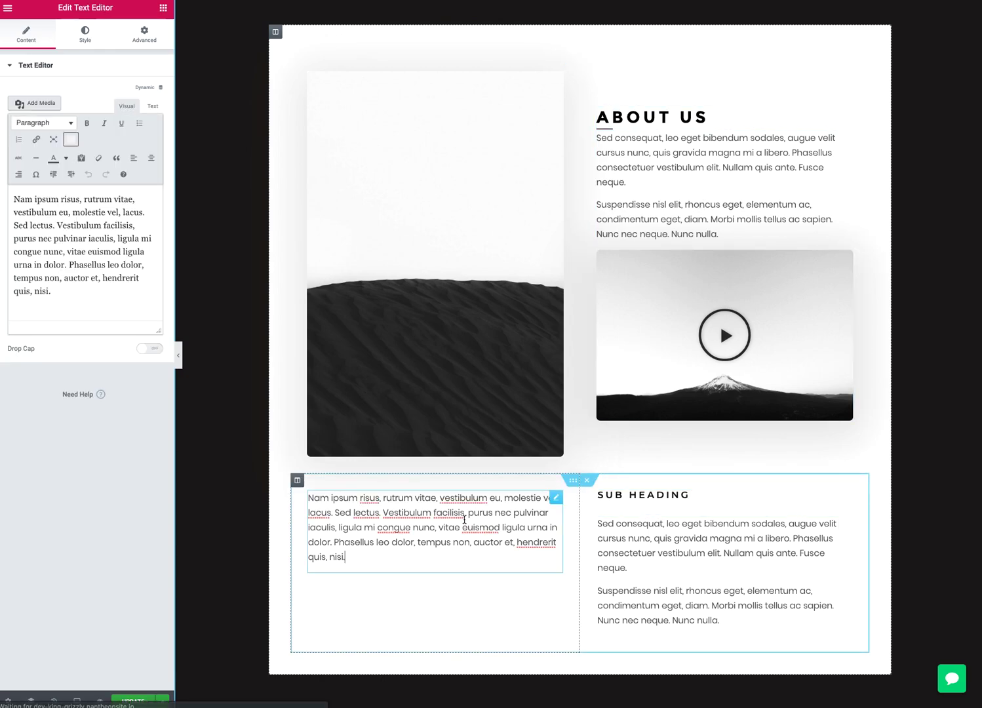
{"action": "left_click", "coordinate": [10, 9]}
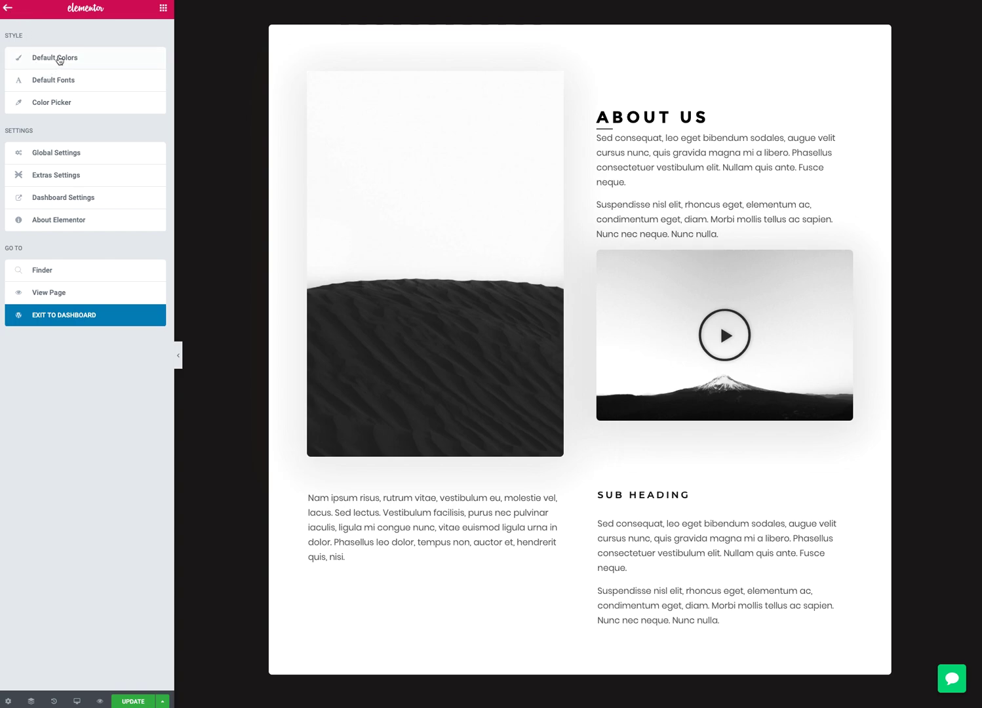
{"action": "left_click", "coordinate": [62, 78]}
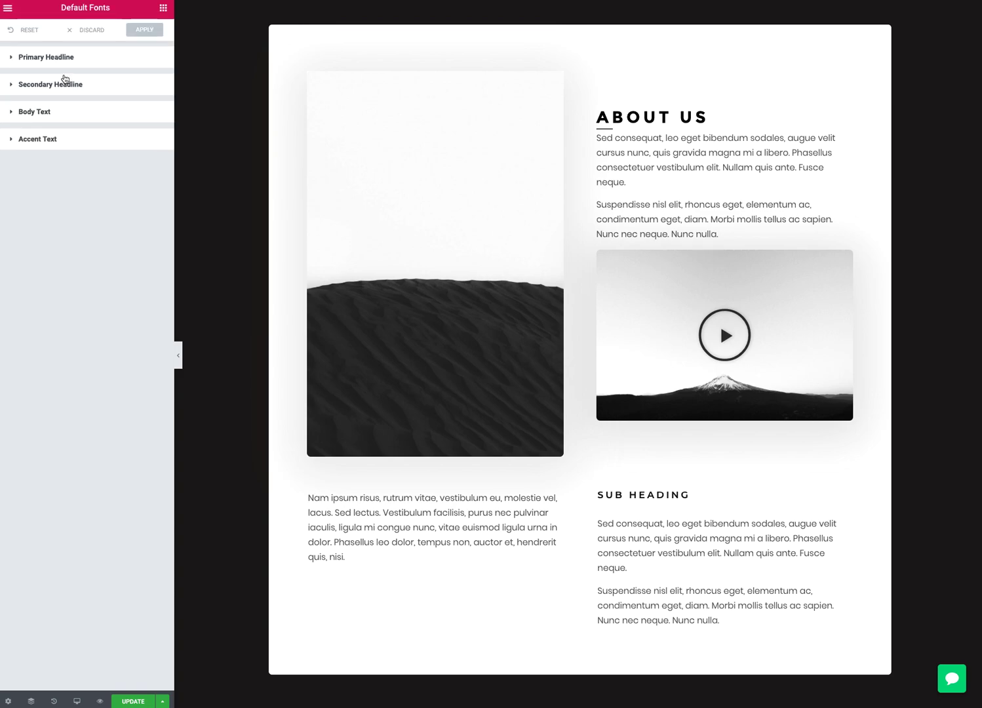
{"action": "left_click", "coordinate": [13, 59]}
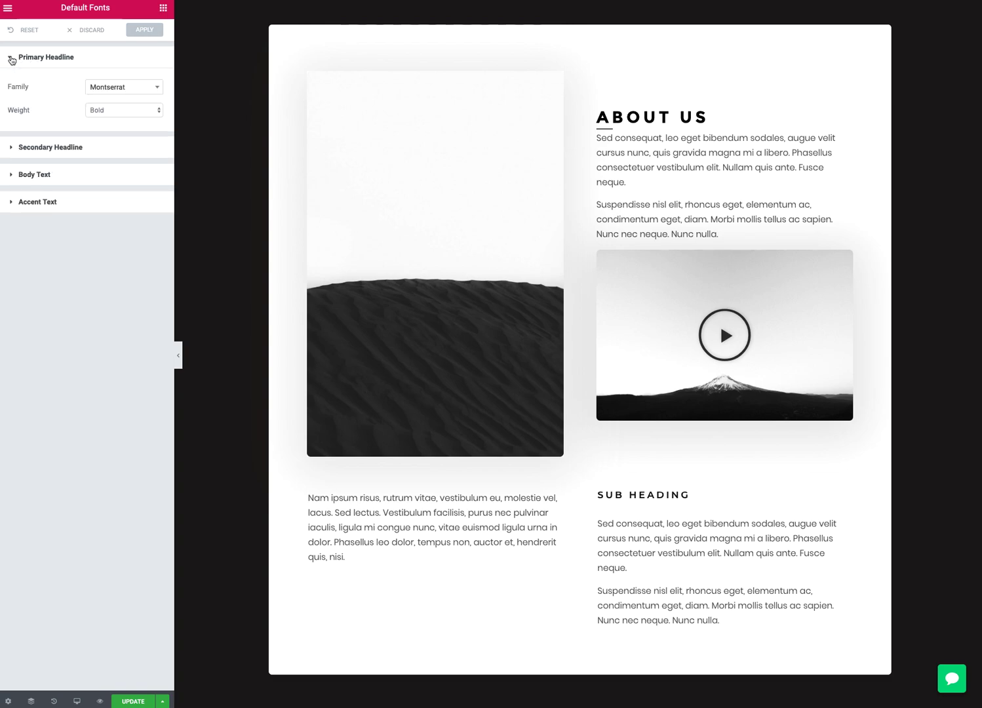
{"action": "left_click", "coordinate": [12, 148]}
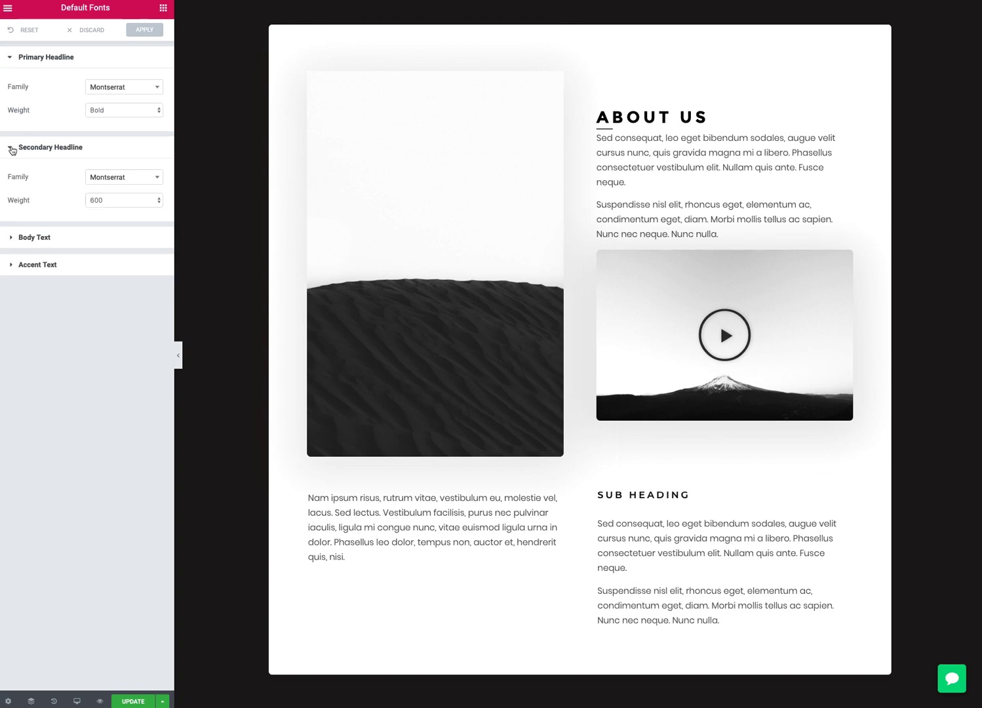
{"action": "left_click", "coordinate": [14, 240]}
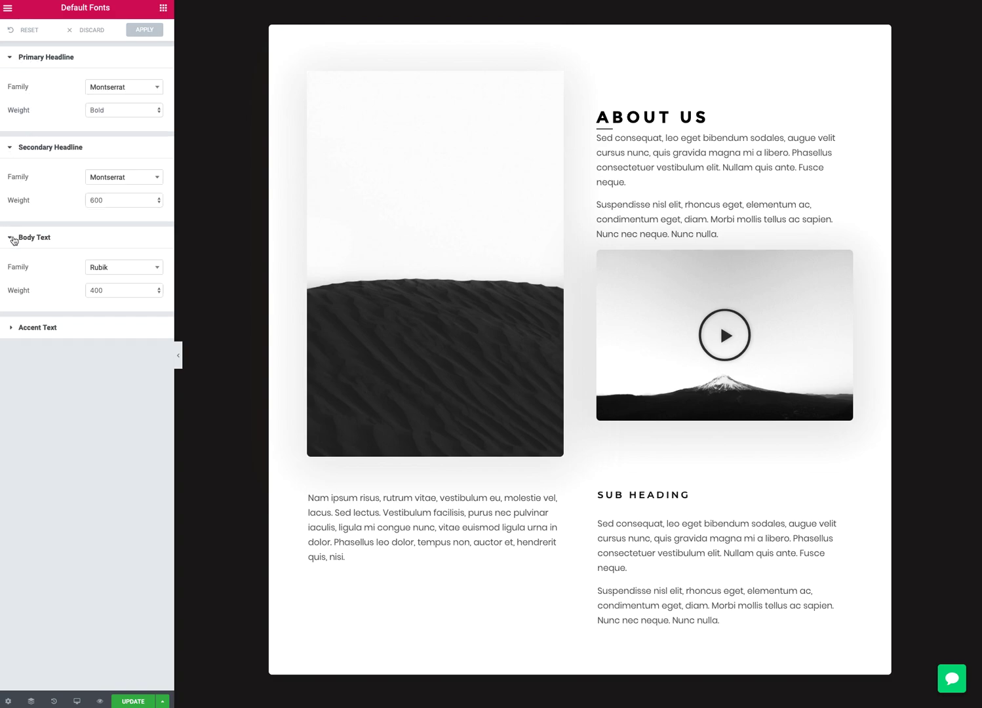
{"action": "left_click", "coordinate": [8, 330]}
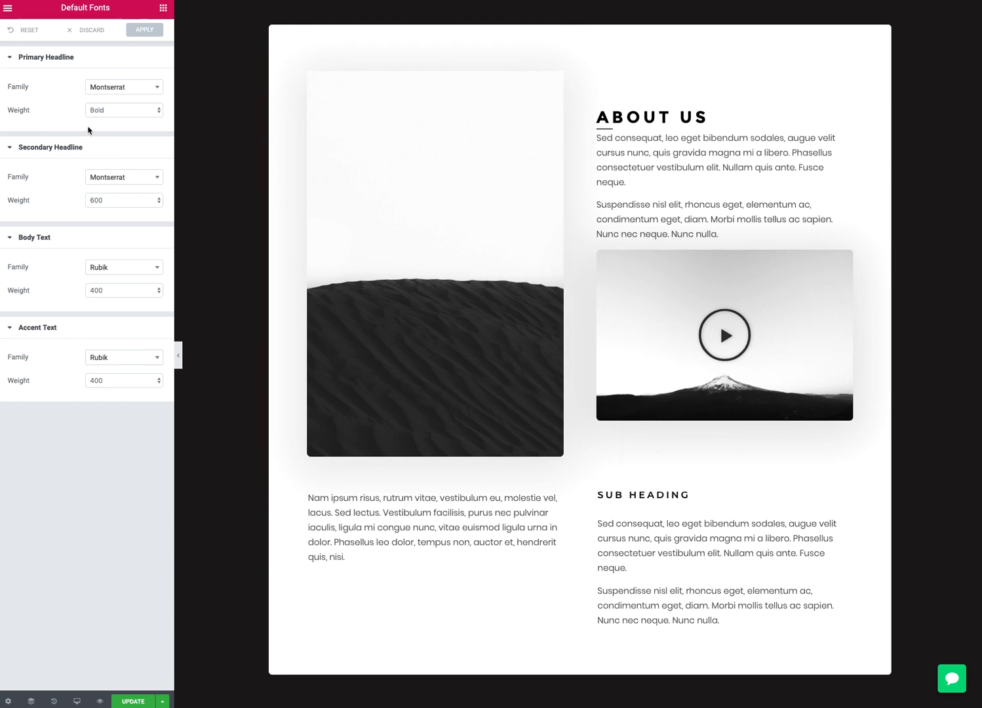
{"action": "left_click", "coordinate": [7, 9]}
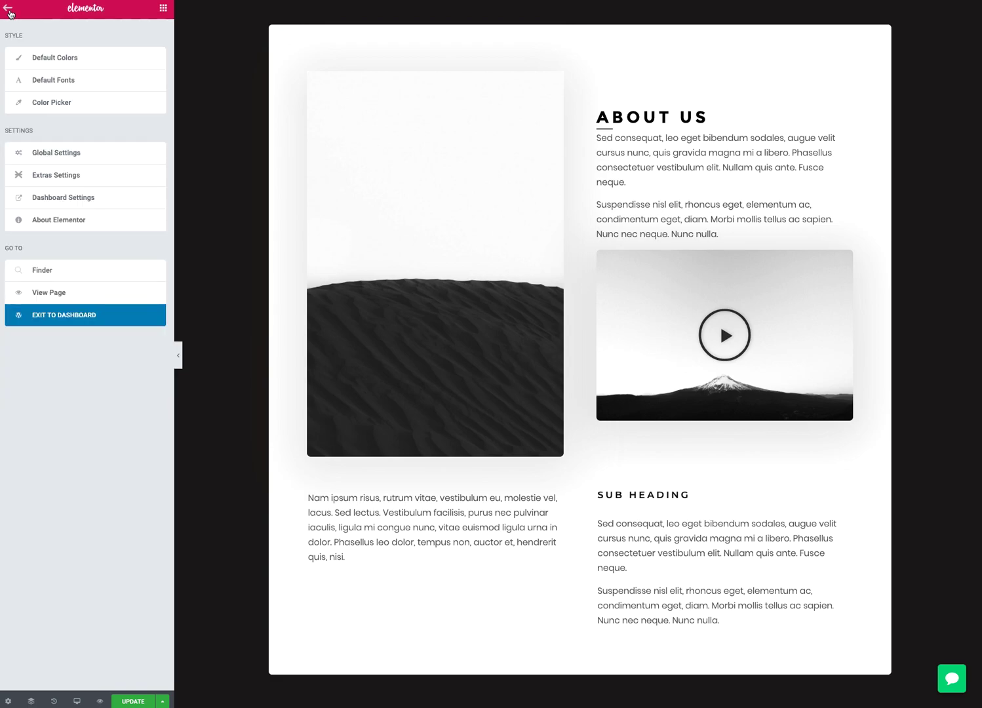
Step: Reset the About Us paragraph's typography to default and show its Advanced settings
{"action": "left_click", "coordinate": [690, 209]}
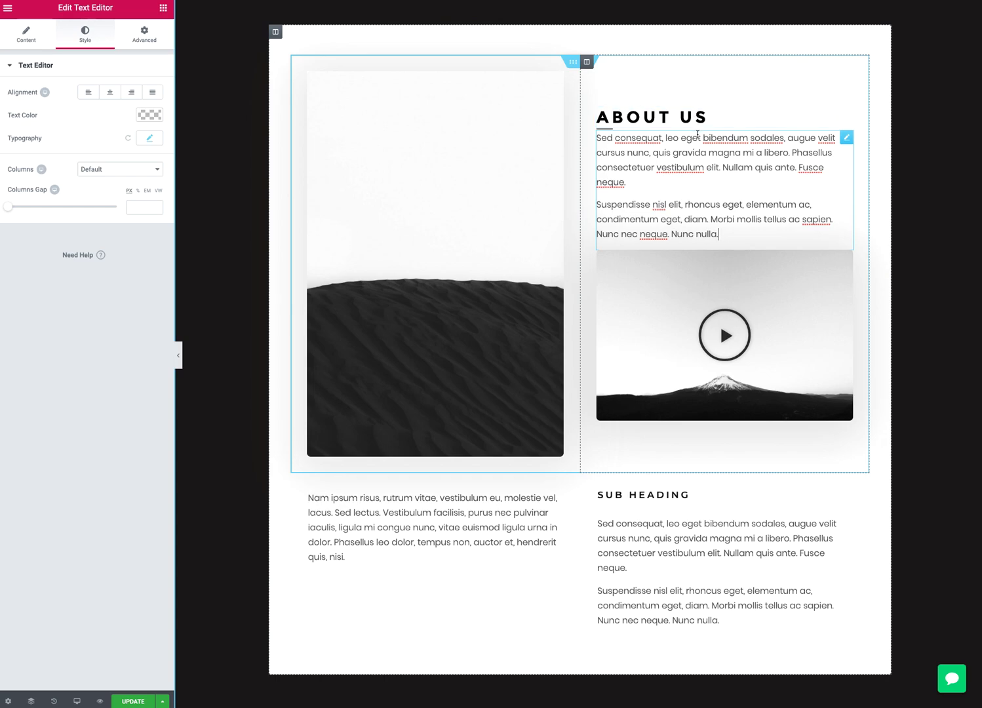
{"action": "left_click", "coordinate": [697, 138]}
{"action": "left_click", "coordinate": [846, 137]}
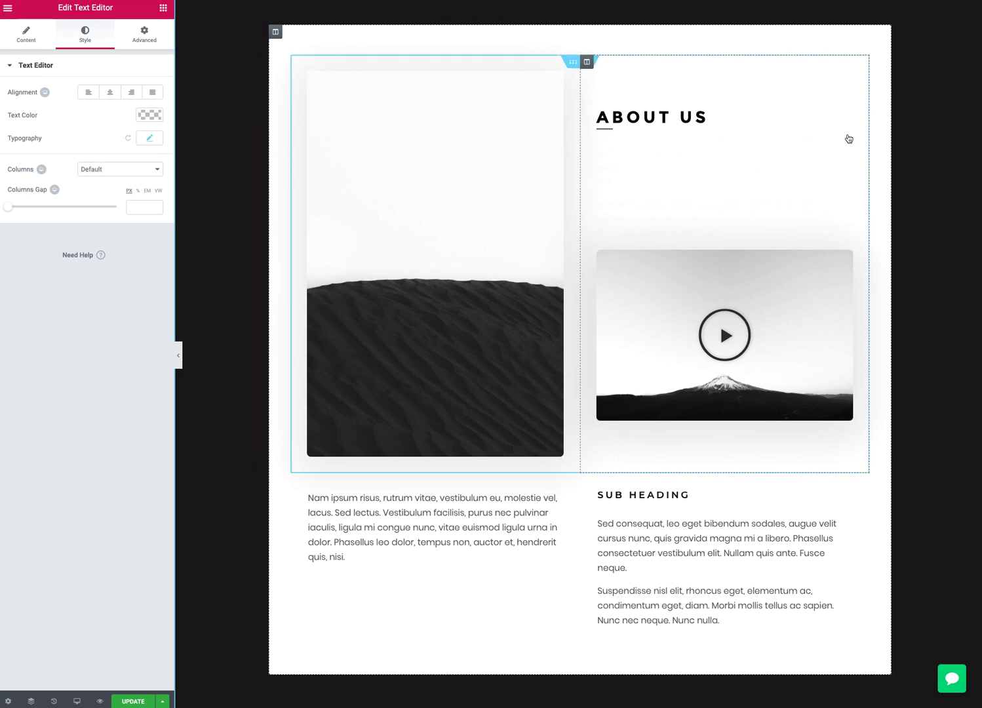
{"action": "left_click", "coordinate": [130, 139]}
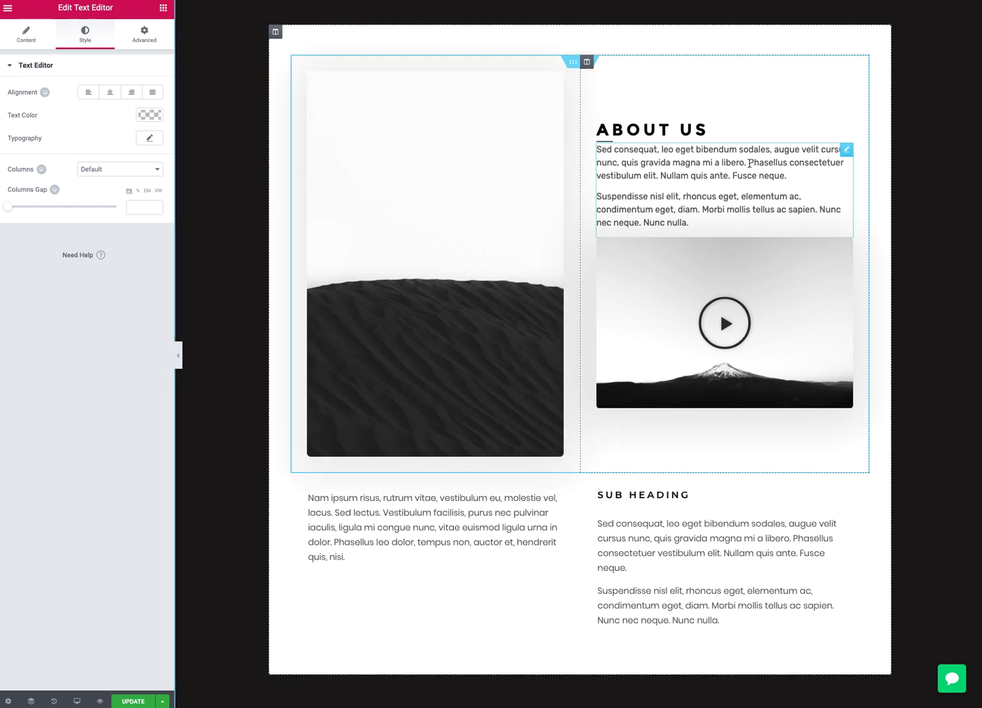
{"action": "left_click", "coordinate": [145, 43]}
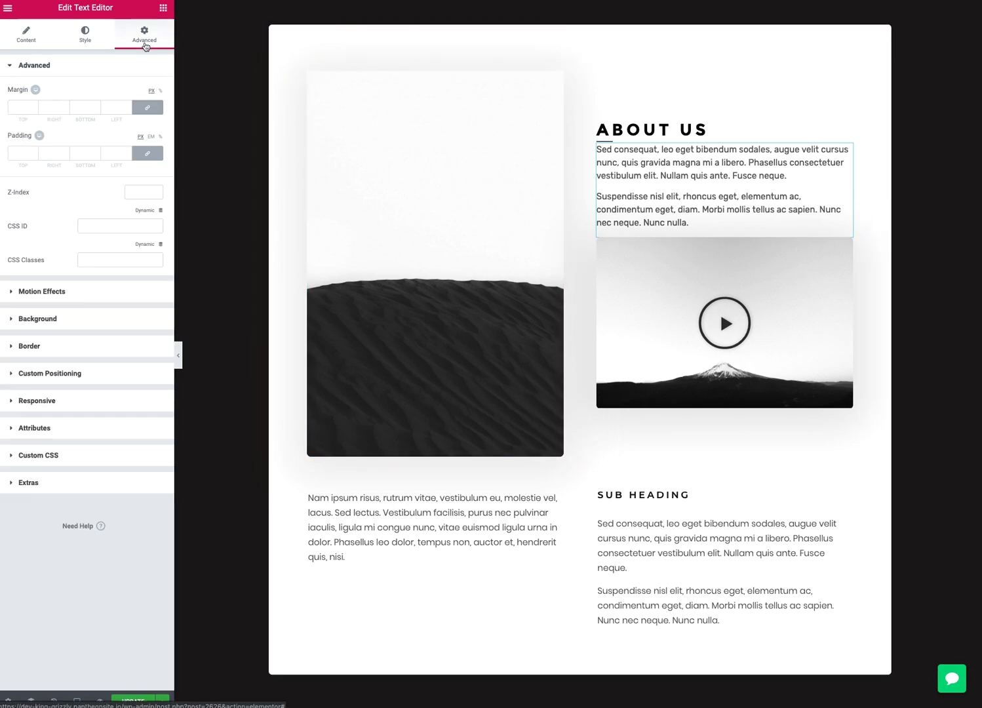
Step: Write the paragraph custom CSS 'selector { color: green; font-size: 2rem; }'
{"action": "left_click", "coordinate": [72, 456]}
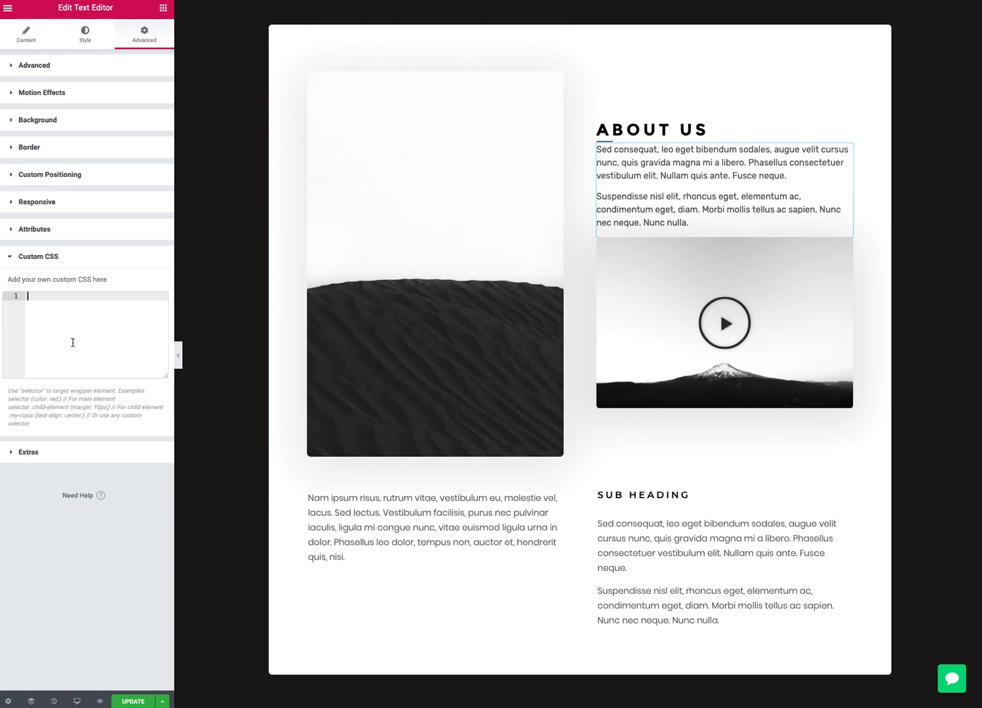
{"action": "type", "text": "selector {"}
{"action": "key", "text": "Return"}
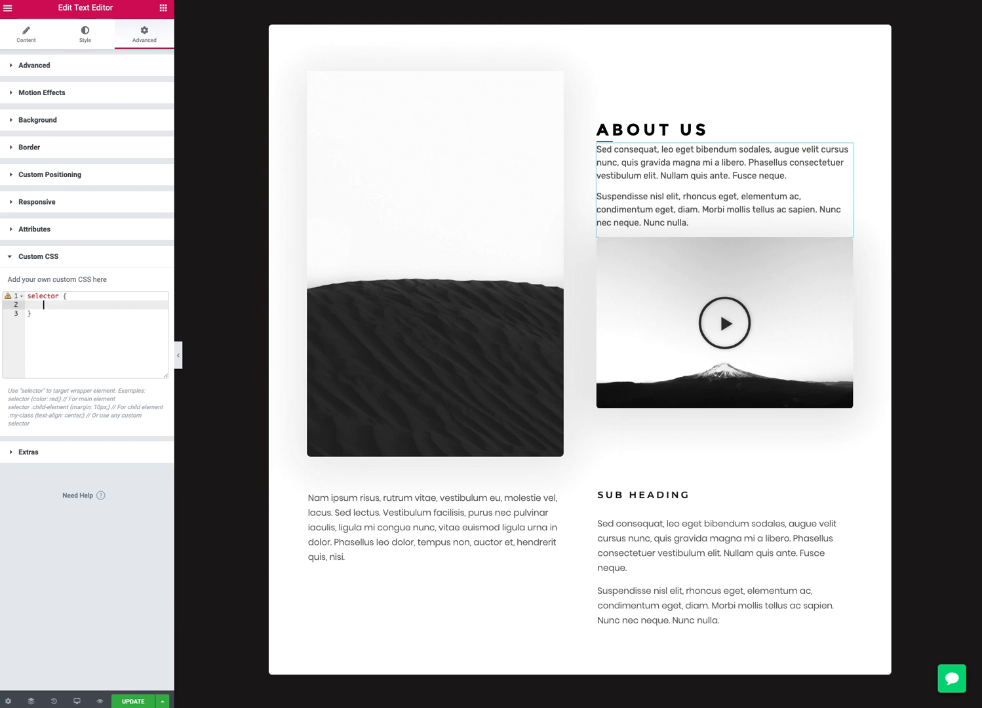
{"action": "type", "text": "color: green;"}
{"action": "key", "text": "Return"}
{"action": "type", "text": "font-sie"}
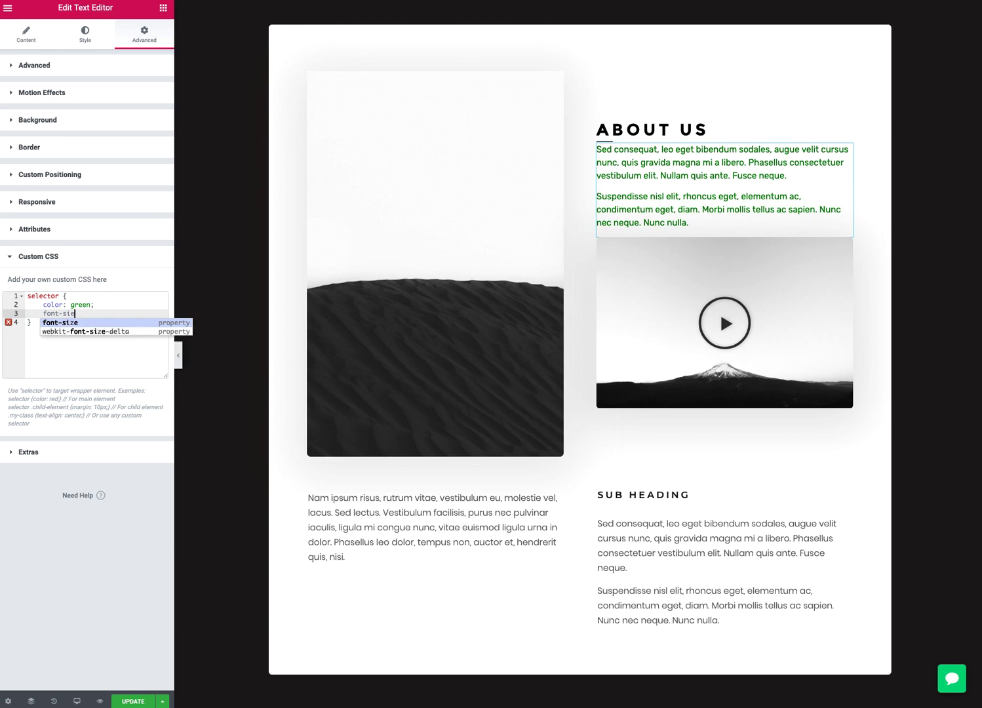
{"action": "key", "text": "Return"}
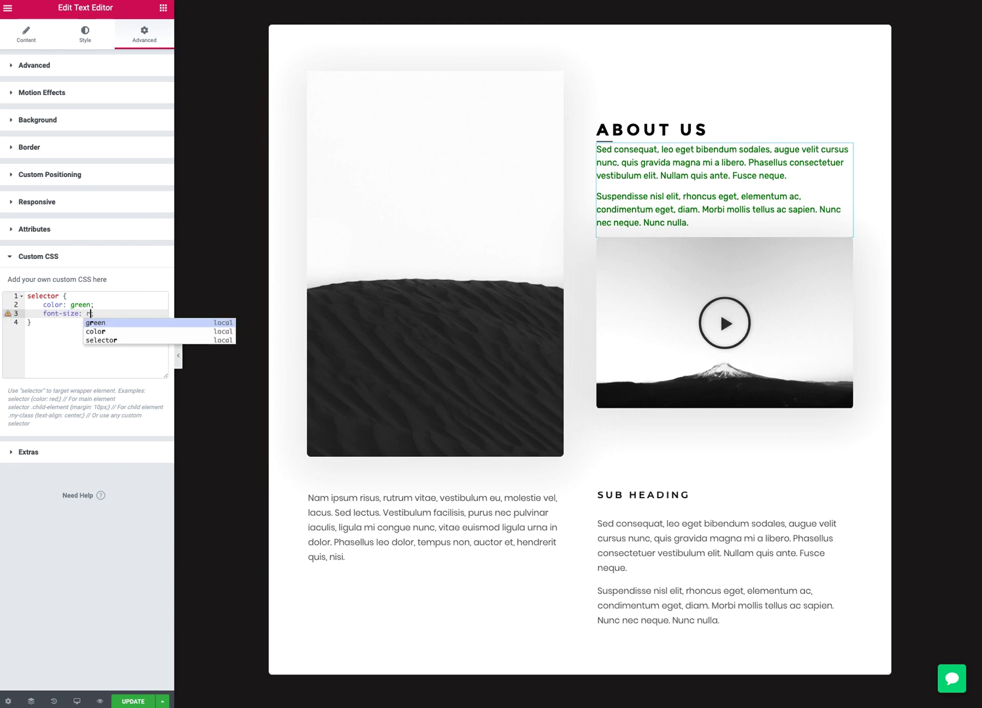
{"action": "type", "text": "r"}
{"action": "key", "text": "BackSpace"}
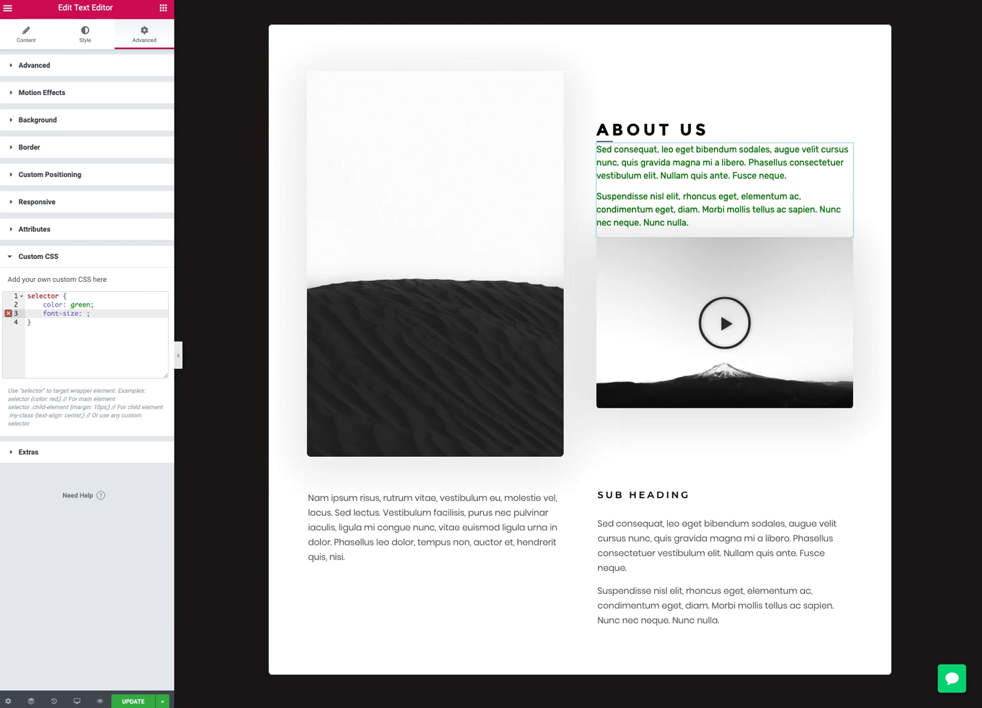
{"action": "type", "text": "2rem"}
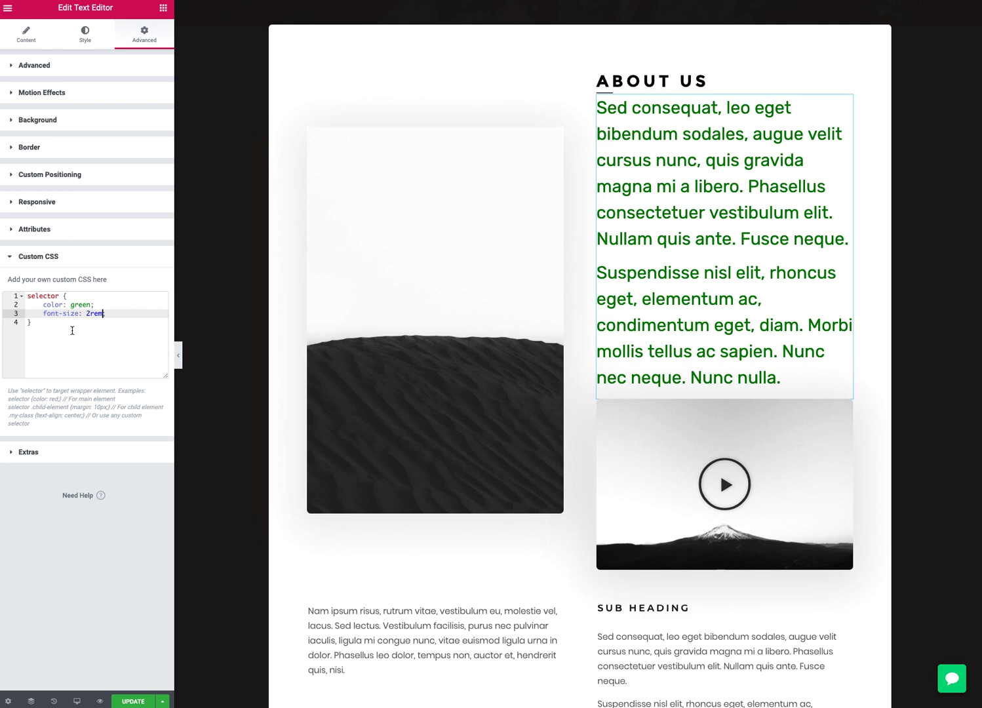
{"action": "type", "text": ";"}
Step: Delete the green 2rem custom CSS rule, leaving the box empty
{"action": "left_click_drag", "start_coordinate": [59, 333], "coordinate": [14, 279]}
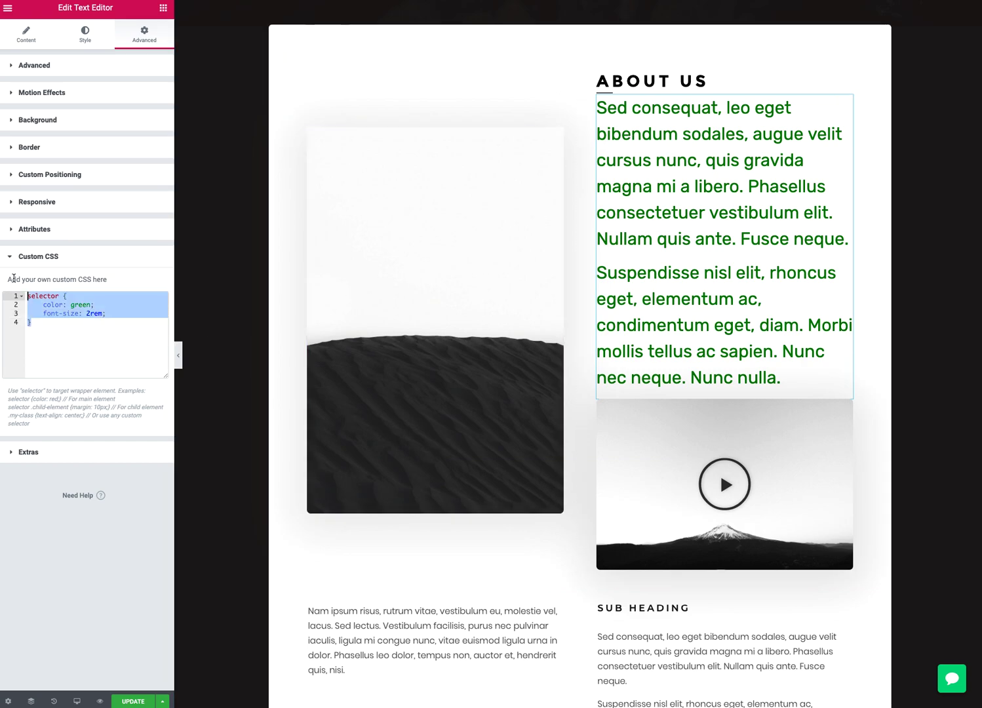
{"action": "key", "text": "BackSpace"}
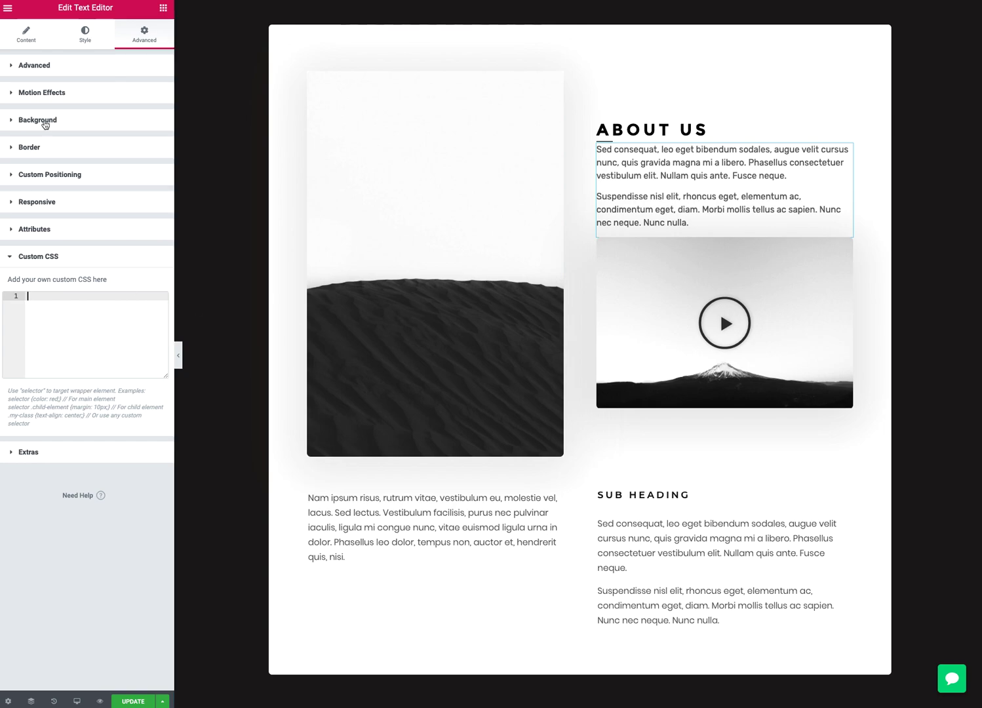
{"action": "left_click", "coordinate": [51, 68]}
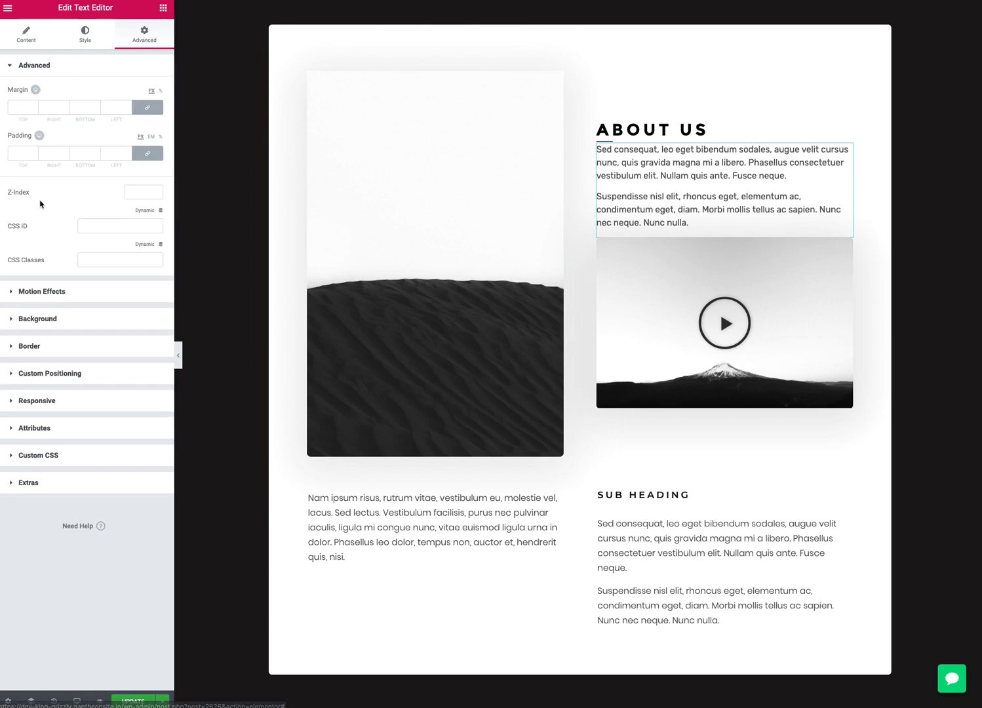
Step: Select the two-column inner section holding the dune image and ABOUT US text
{"action": "left_click", "coordinate": [92, 259]}
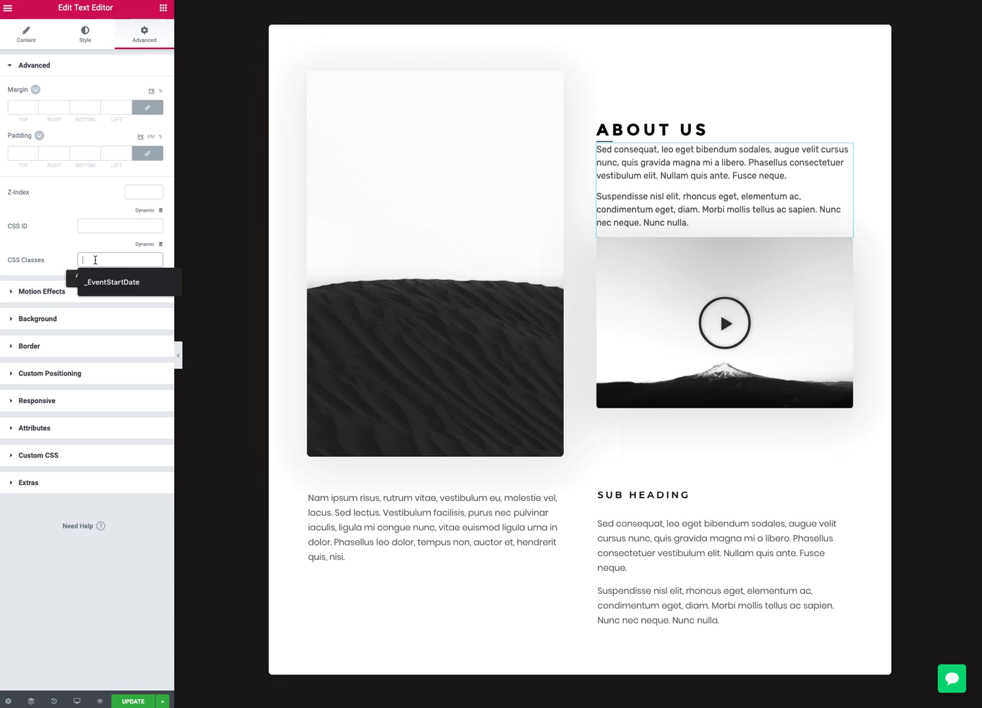
{"action": "left_click", "coordinate": [89, 260]}
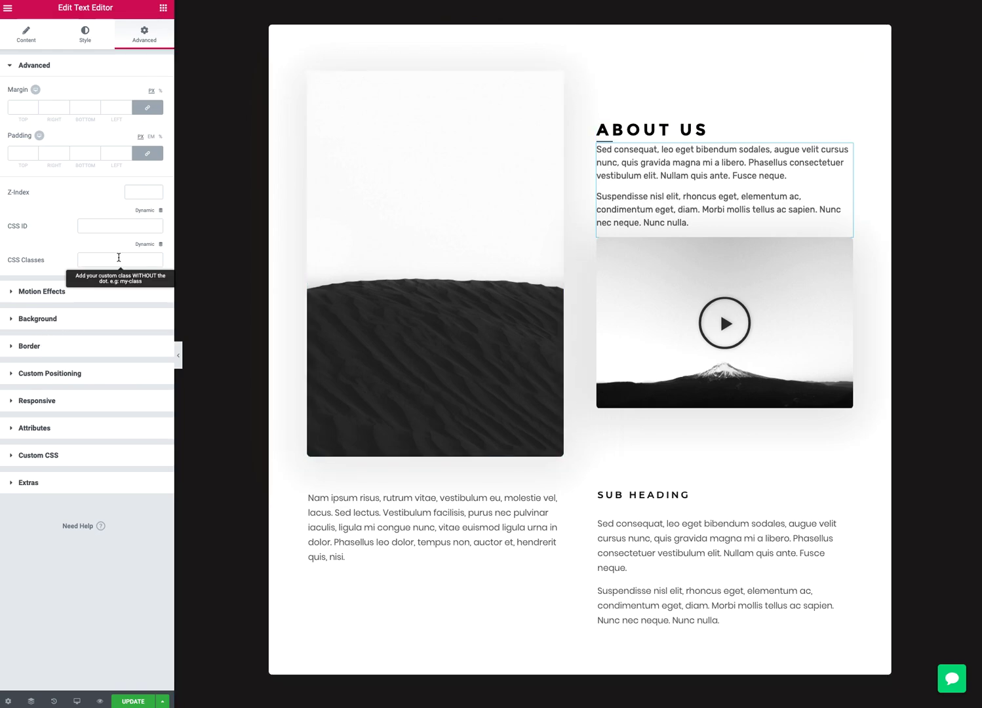
{"action": "left_click", "coordinate": [118, 258]}
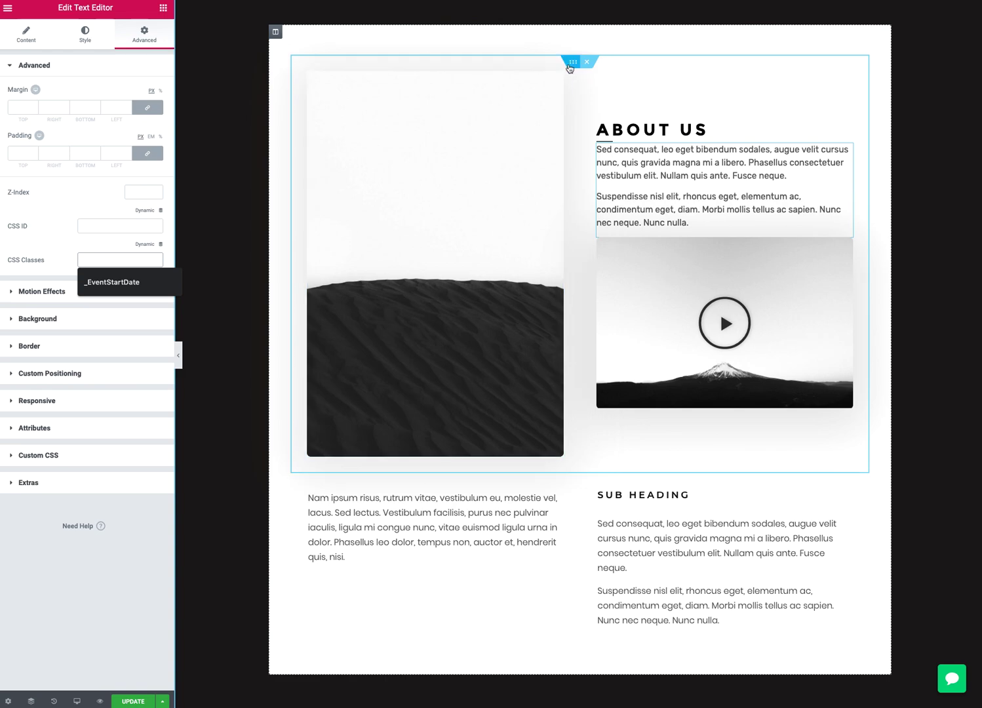
{"action": "left_click", "coordinate": [570, 65]}
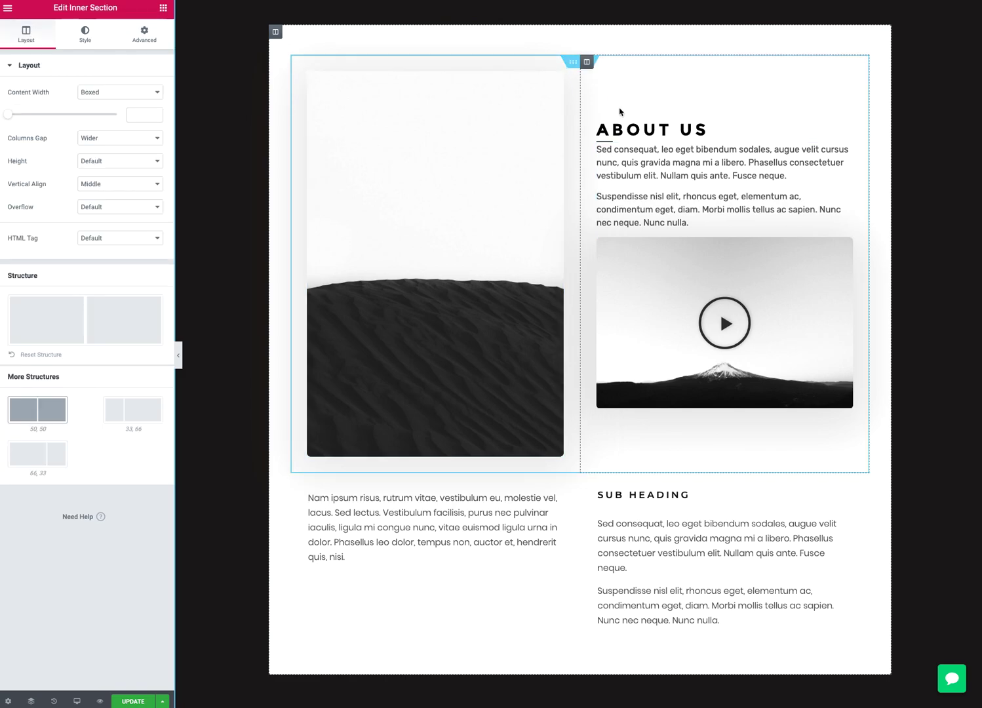
Step: In the Navigator, rename the outer section to 'About Feature' and expand its contents
{"action": "right_click", "coordinate": [950, 149]}
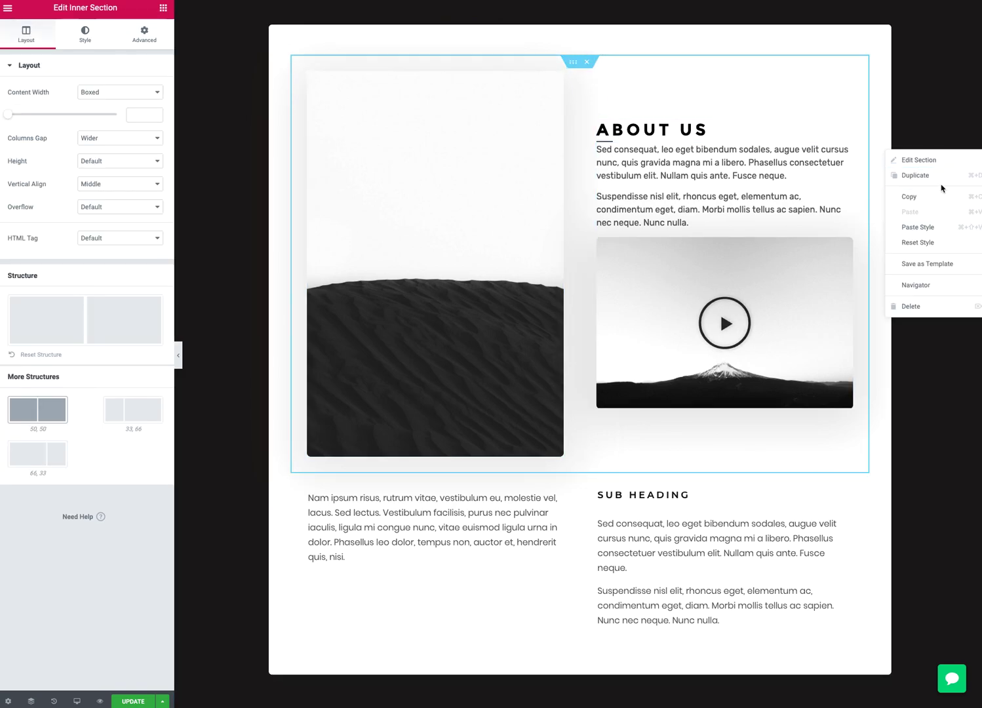
{"action": "left_click", "coordinate": [915, 286]}
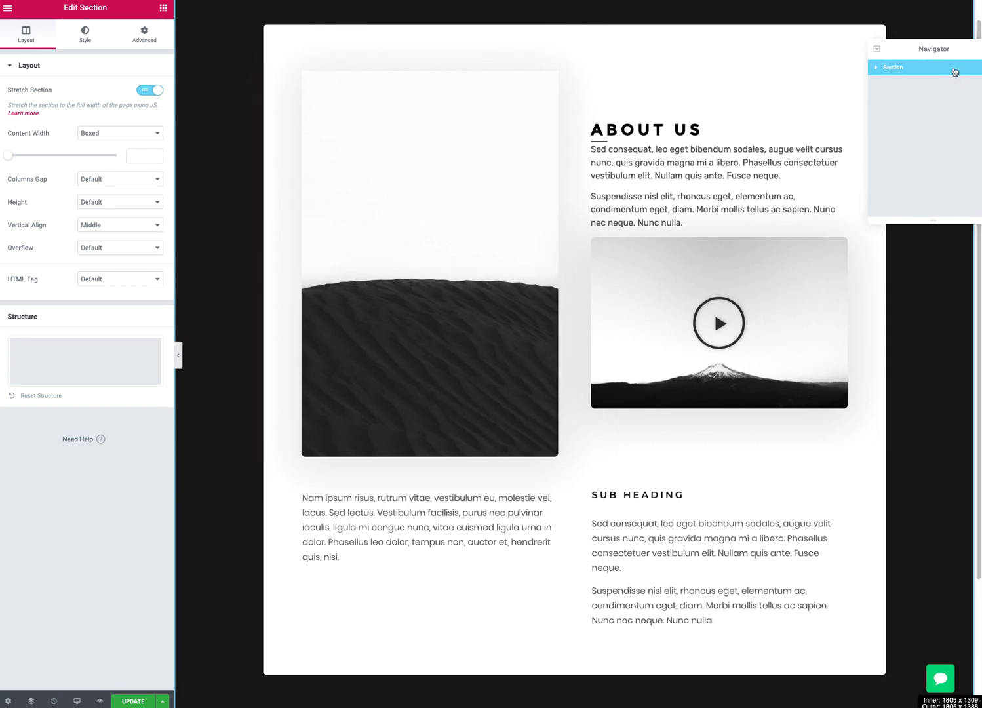
{"action": "left_click_drag", "start_coordinate": [951, 54], "coordinate": [853, 75]}
{"action": "double_click", "coordinate": [795, 90]}
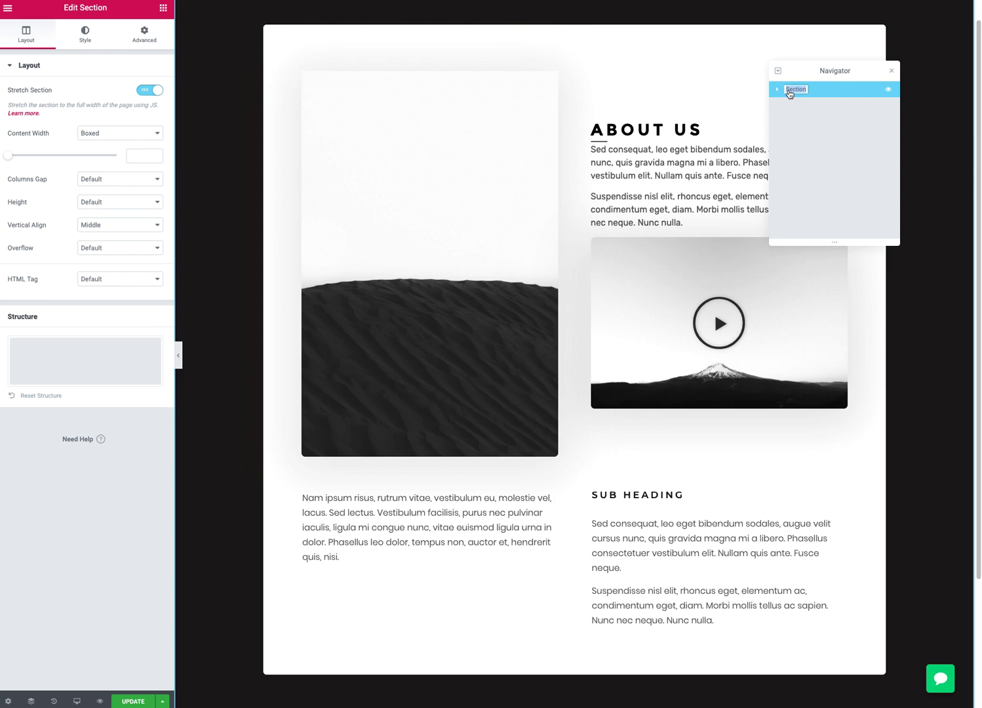
{"action": "type", "text": "About Feature"}
{"action": "left_click", "coordinate": [777, 89]}
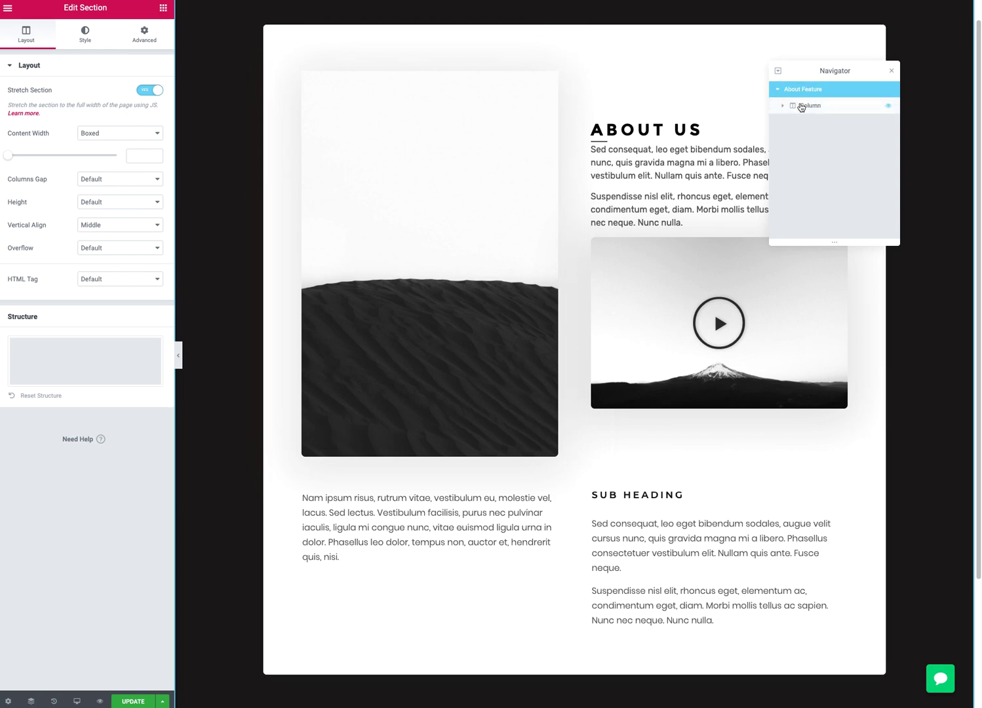
{"action": "left_click", "coordinate": [787, 107]}
Step: Give the About Feature section the CSS class 'about-feature' in its Advanced settings
{"action": "left_click", "coordinate": [783, 106]}
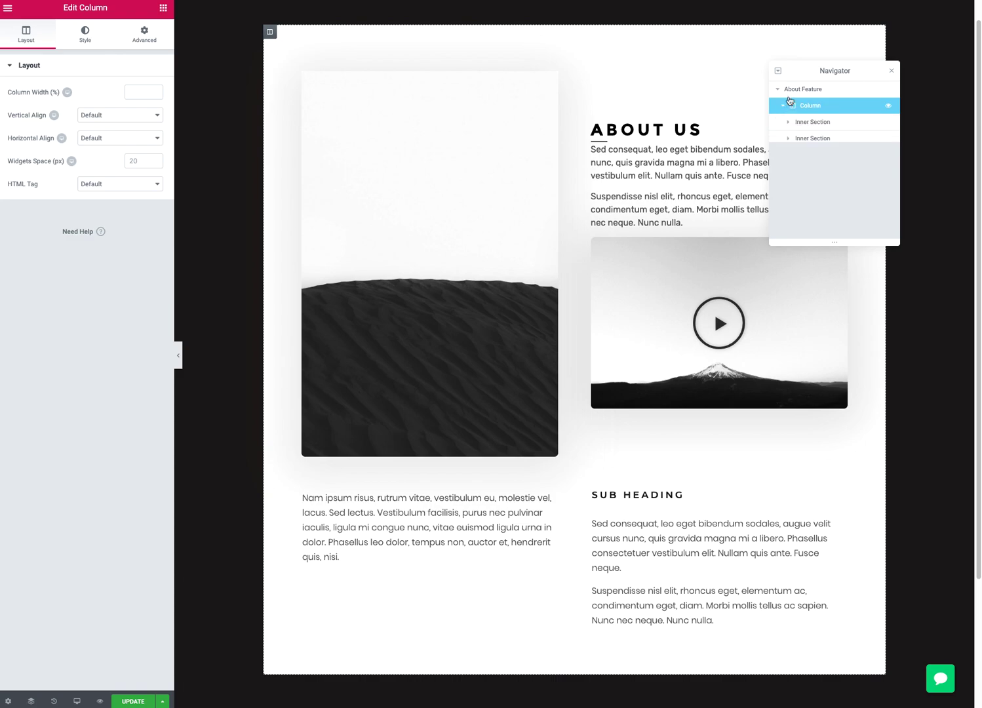
{"action": "left_click", "coordinate": [792, 94]}
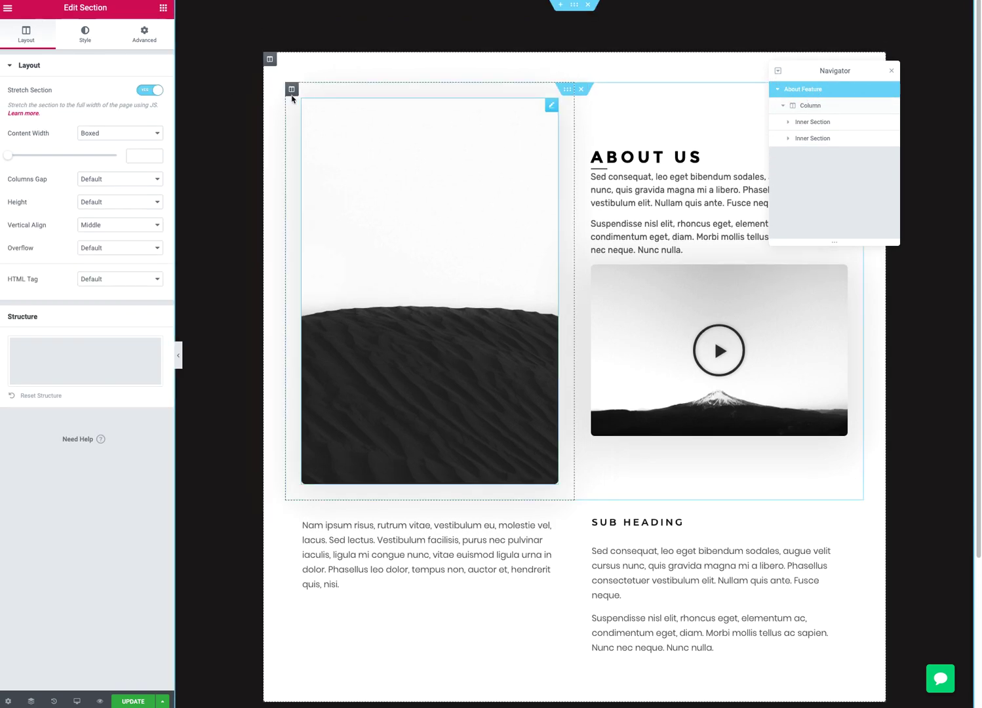
{"action": "left_click", "coordinate": [153, 43]}
{"action": "left_click", "coordinate": [105, 250]}
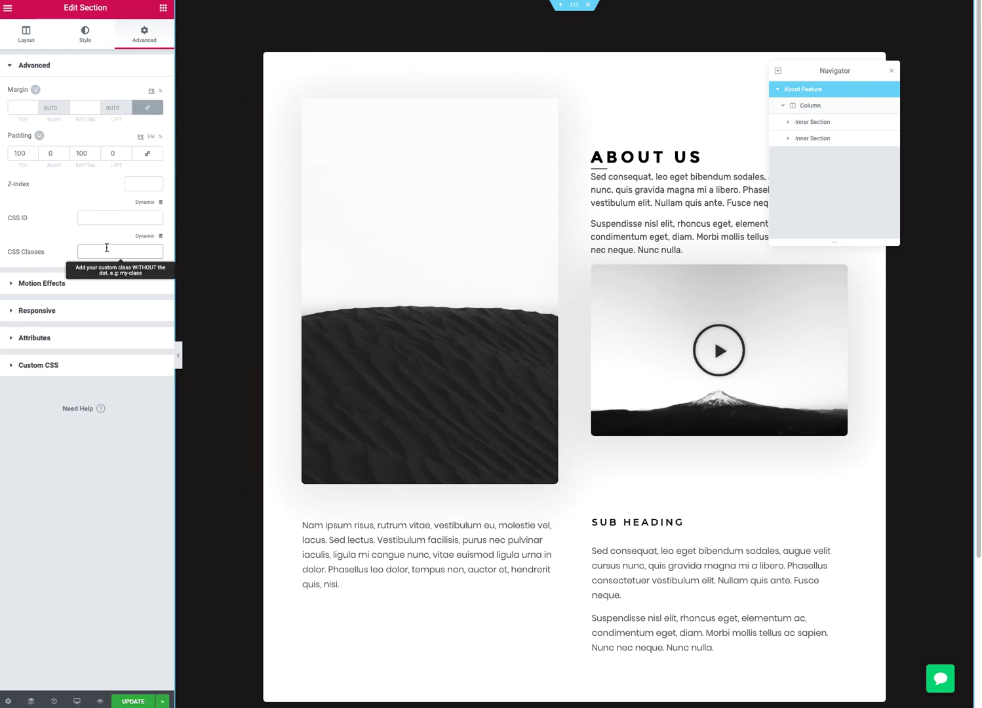
{"action": "type", "text": "about-fet"}
{"action": "type", "text": "ture"}
{"action": "left_click_drag", "start_coordinate": [134, 254], "coordinate": [72, 254]}
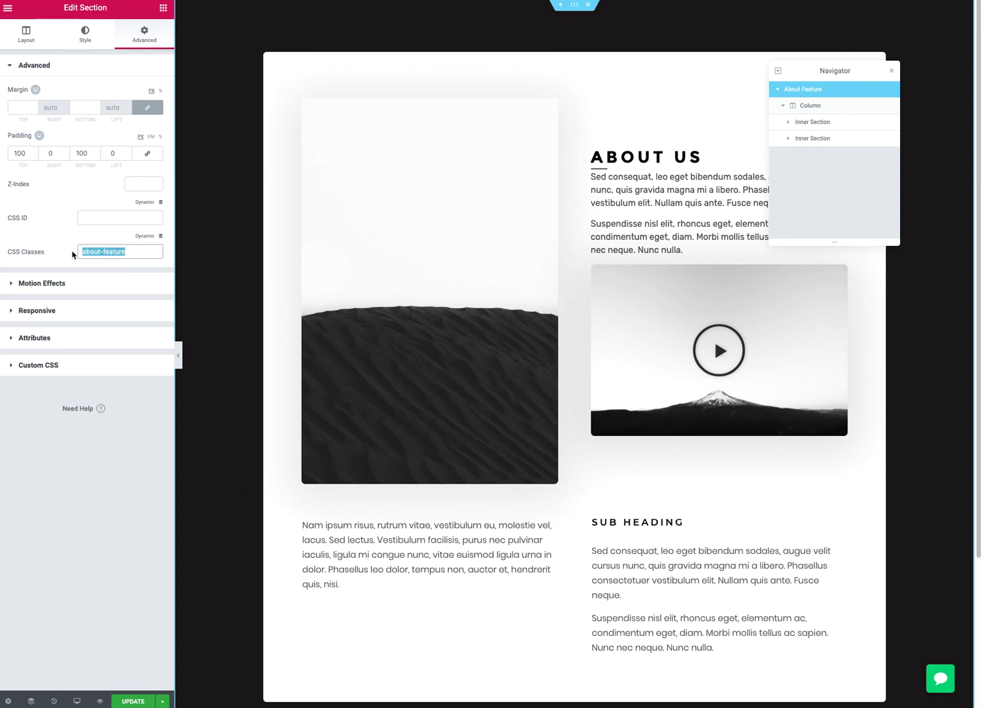
Step: Add the CSS class 'demo-paragraph' to the ABOUT US paragraph and copy it
{"action": "left_click", "coordinate": [642, 202]}
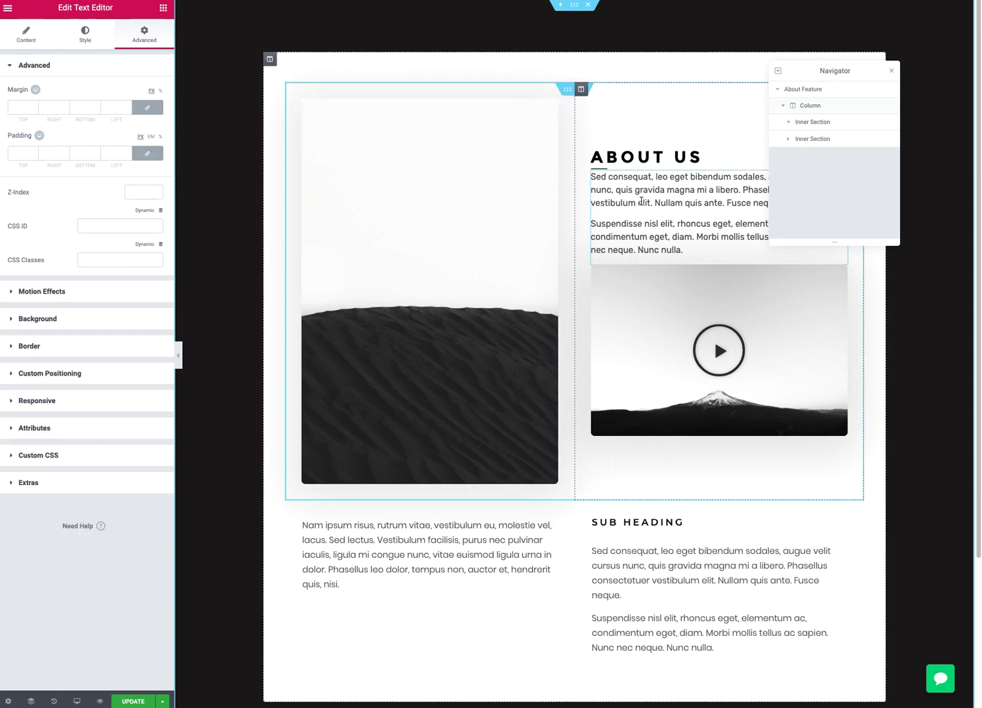
{"action": "left_click", "coordinate": [892, 71]}
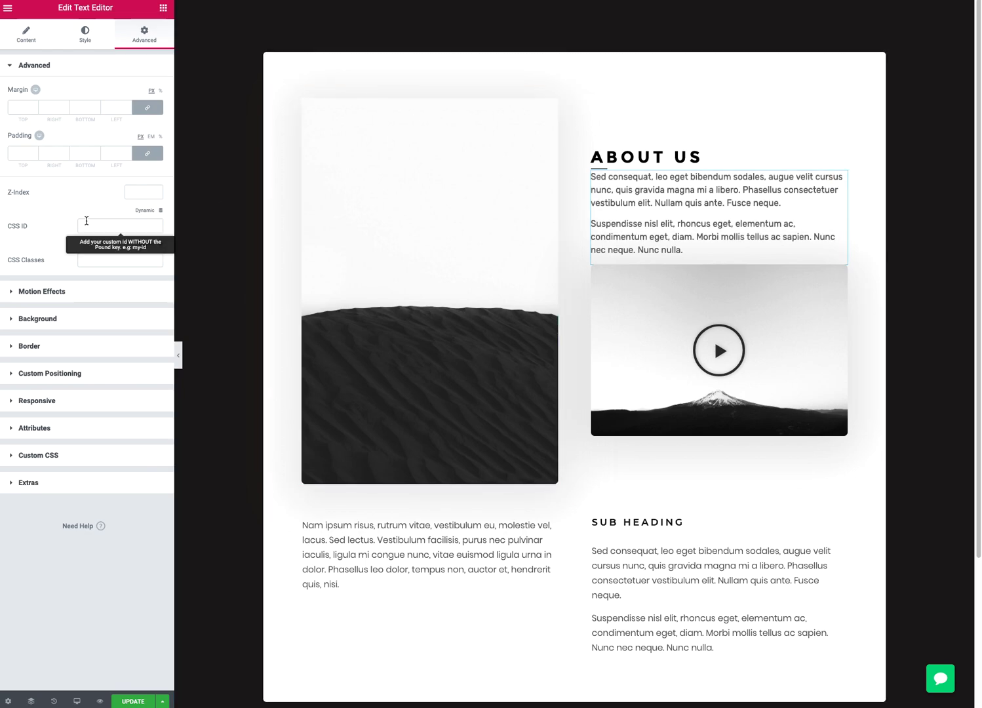
{"action": "left_click", "coordinate": [104, 253]}
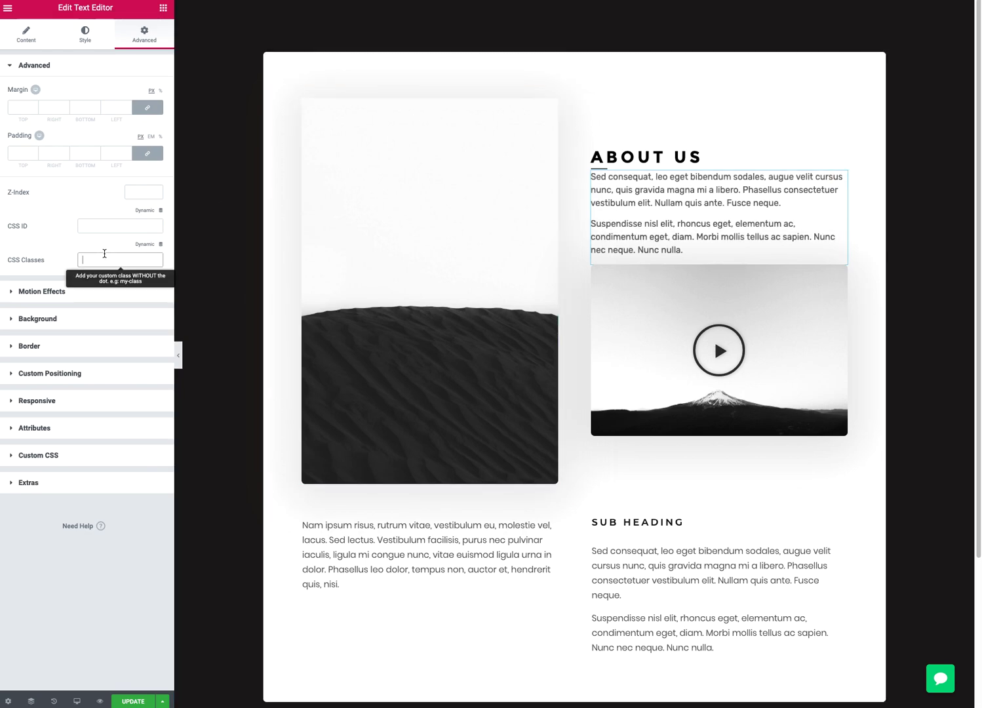
{"action": "type", "text": "demo-paragraph"}
{"action": "key", "text": "ctrl+a"}
{"action": "key", "text": "ctrl+c"}
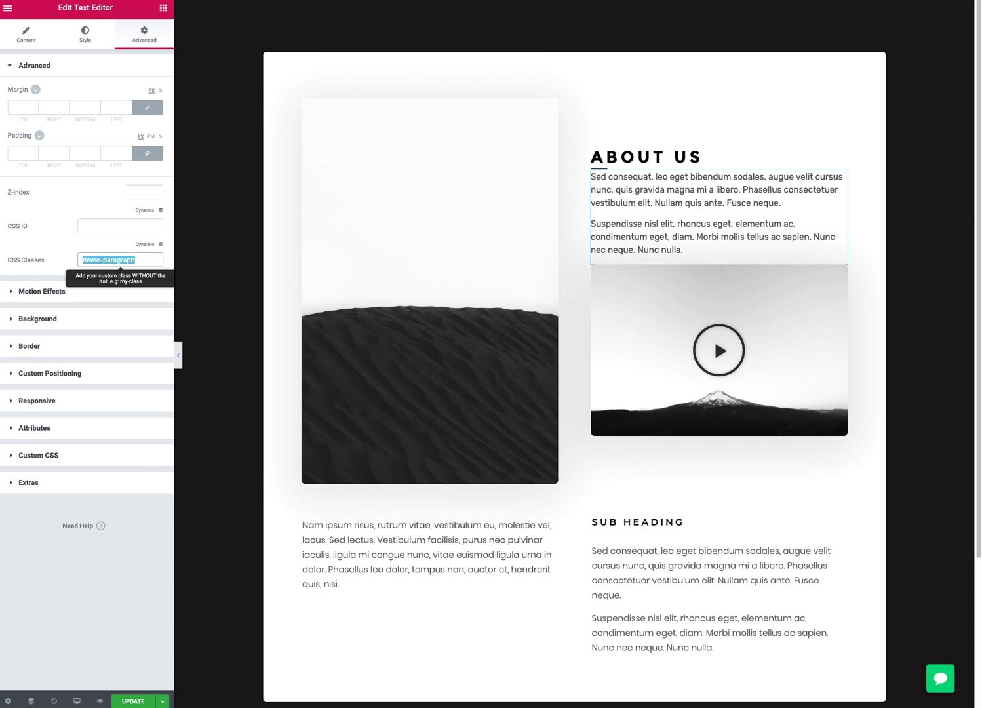
Step: Reset the lower-left paragraph's typography and paste 'demo-paragraph' into its CSS Classes
{"action": "left_click", "coordinate": [431, 539]}
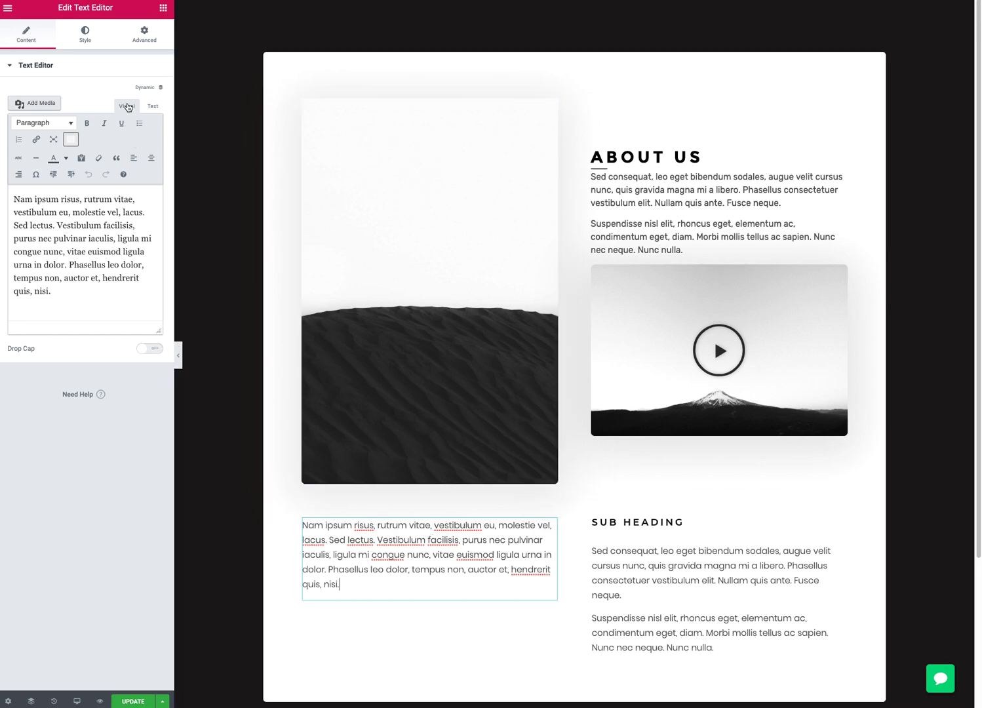
{"action": "left_click", "coordinate": [88, 40]}
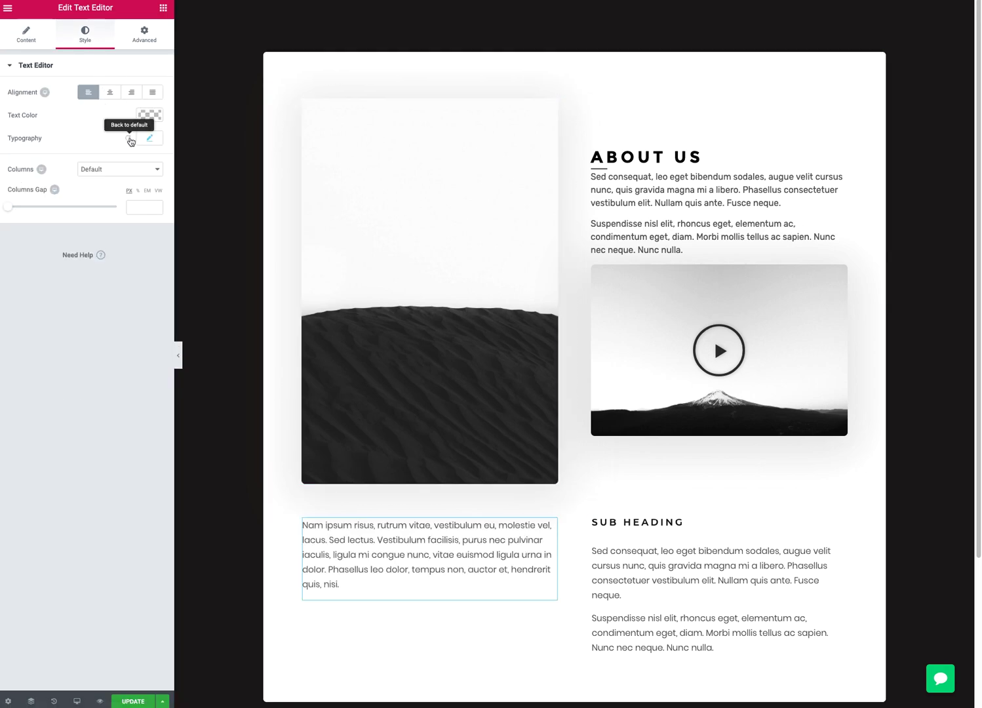
{"action": "left_click", "coordinate": [129, 139]}
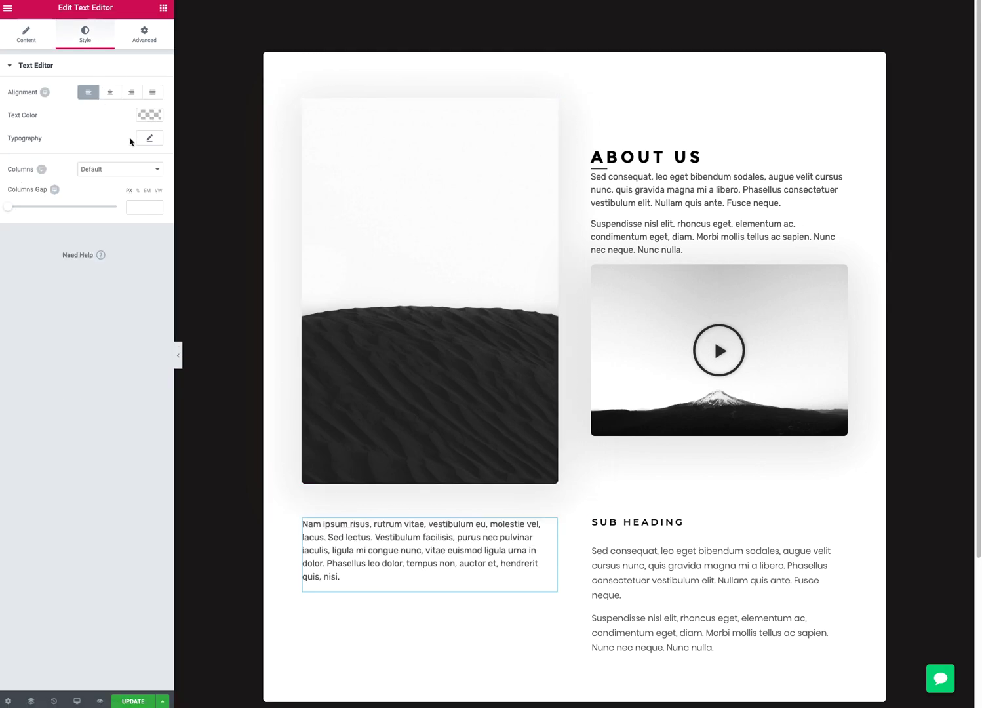
{"action": "left_click", "coordinate": [29, 37]}
{"action": "left_click", "coordinate": [144, 34]}
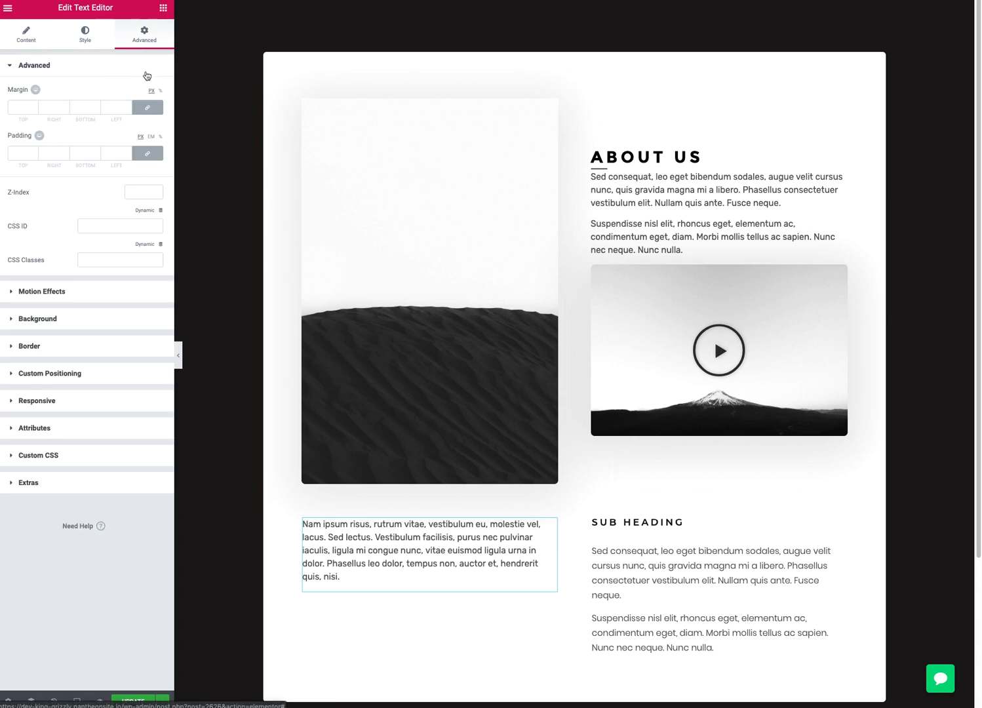
{"action": "left_click", "coordinate": [125, 260]}
{"action": "key", "text": "ctrl+v"}
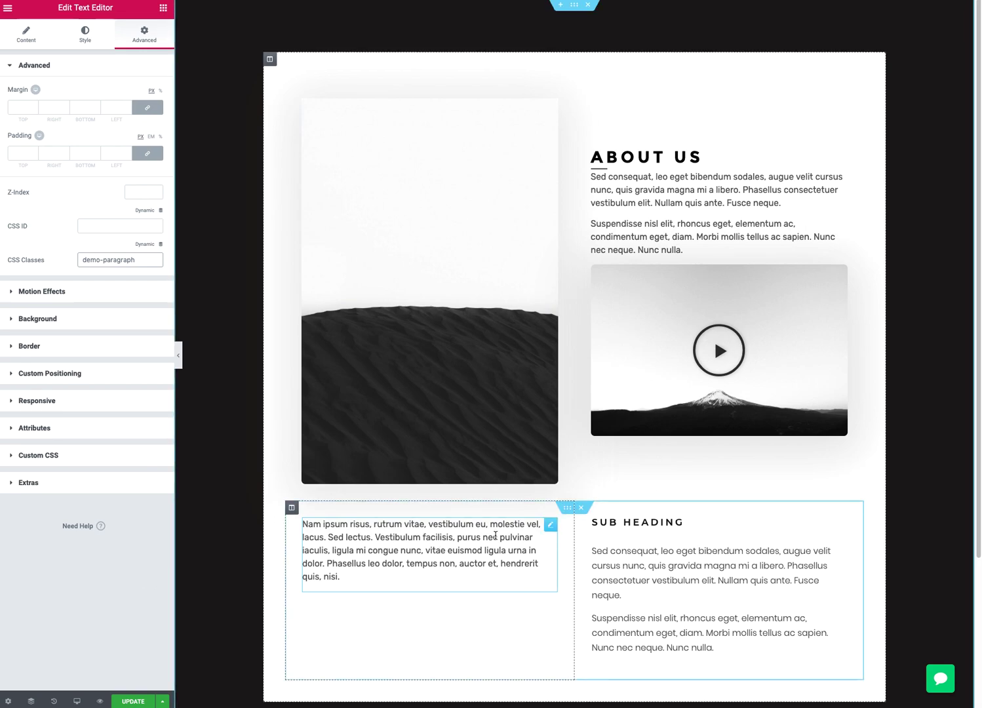
Step: Add the custom CSS '.demo-paragraph { color: red; }' to the About Feature section
{"action": "left_click", "coordinate": [574, 5]}
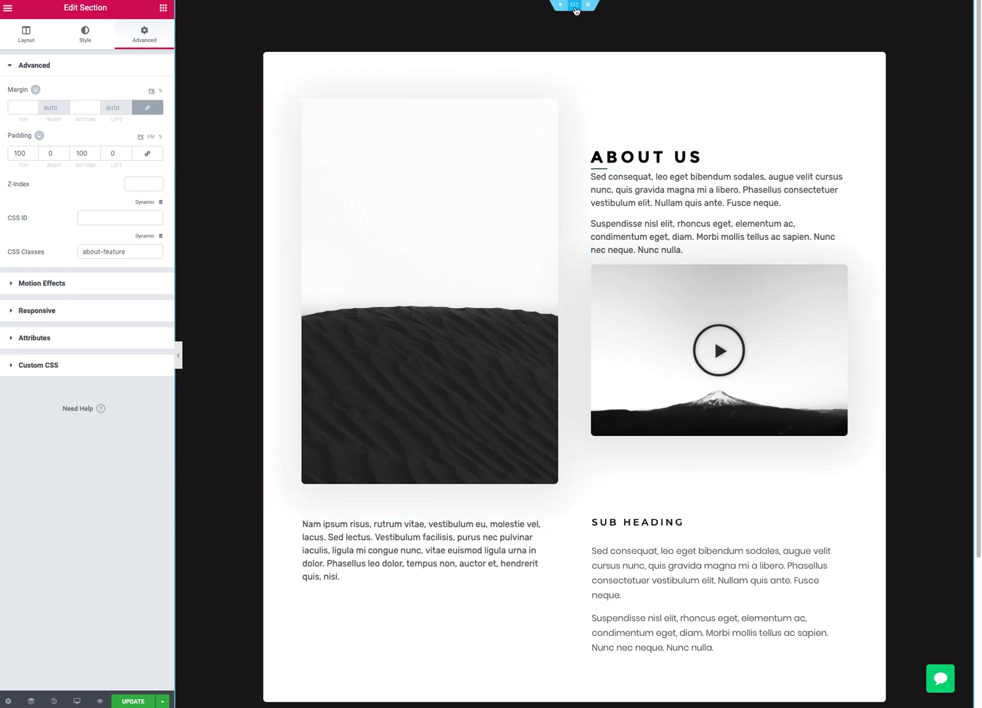
{"action": "left_click", "coordinate": [40, 370]}
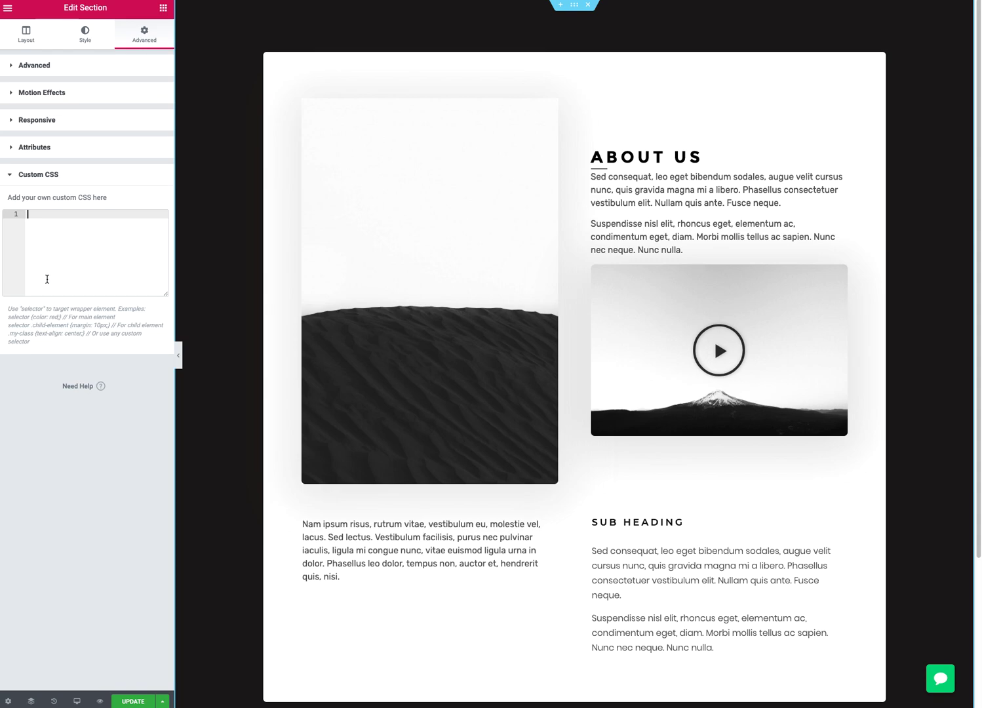
{"action": "type", "text": ".demo-paragraph {"}
{"action": "key", "text": "Return"}
{"action": "type", "text": "color"}
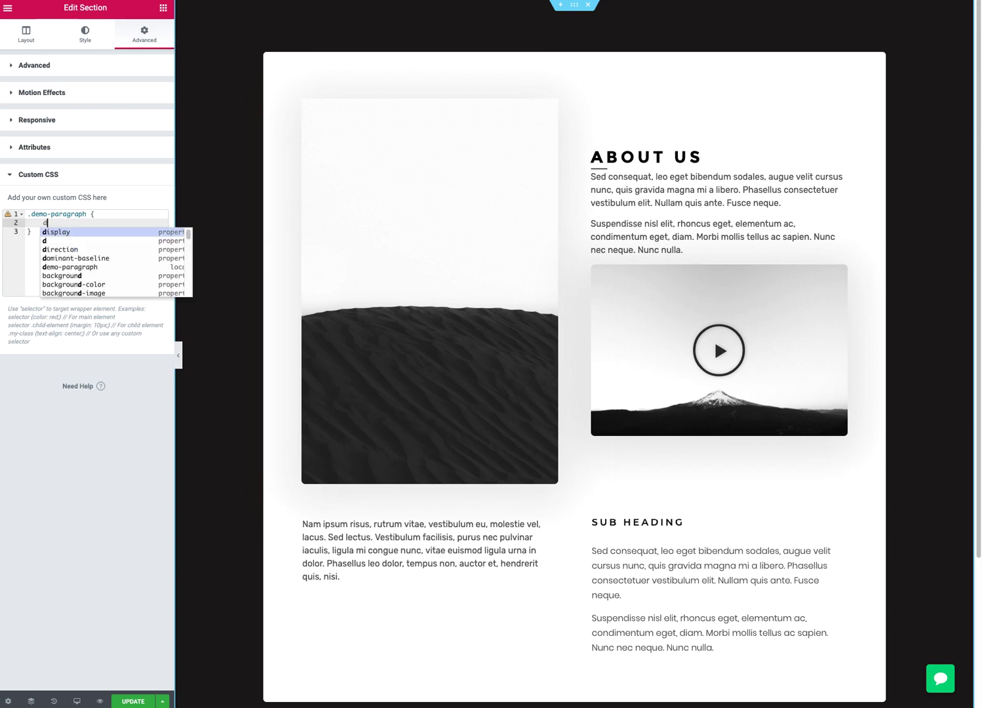
{"action": "type", "text": ": red"}
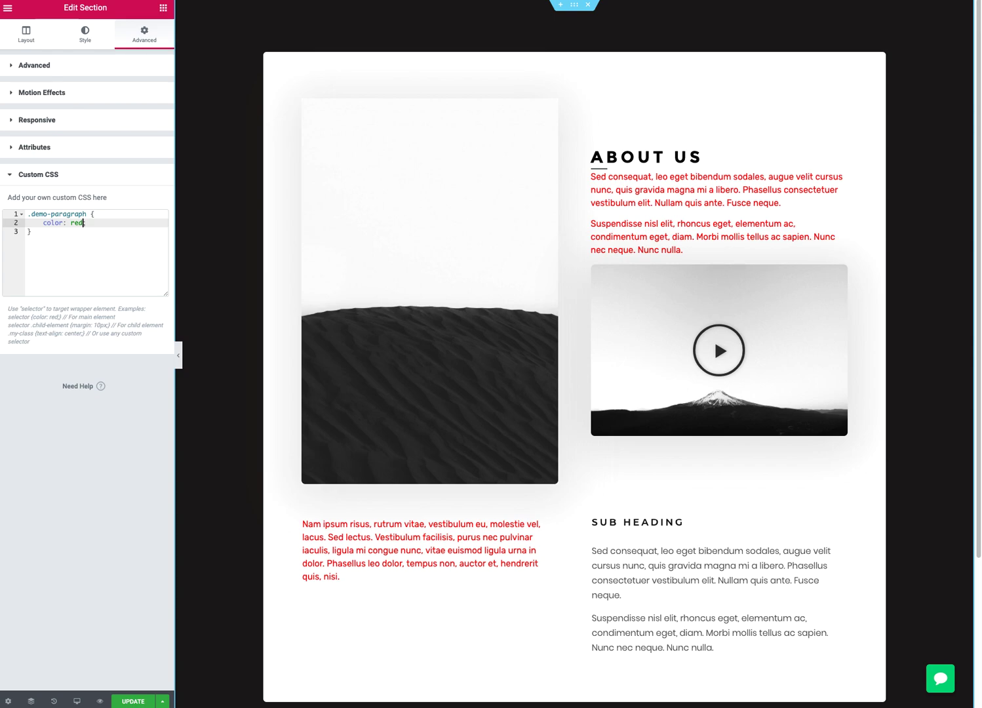
{"action": "type", "text": ";"}
{"action": "left_click_drag", "start_coordinate": [40, 298], "coordinate": [23, 212]}
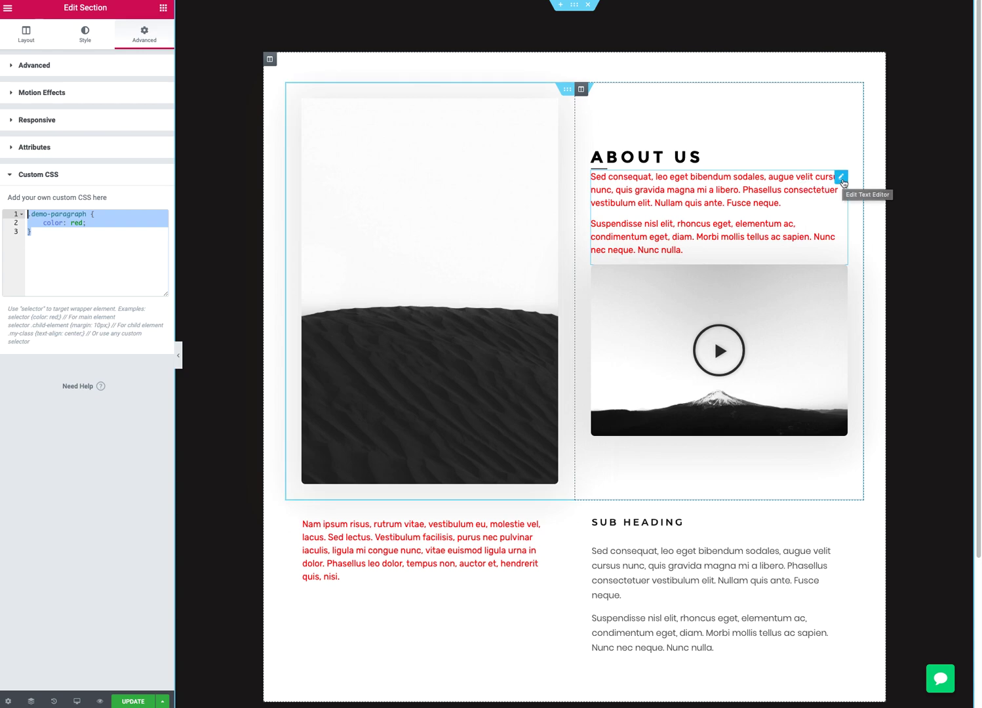
Step: Check the ABOUT US widgets and the inner section's custom CSS box
{"action": "left_click", "coordinate": [842, 177]}
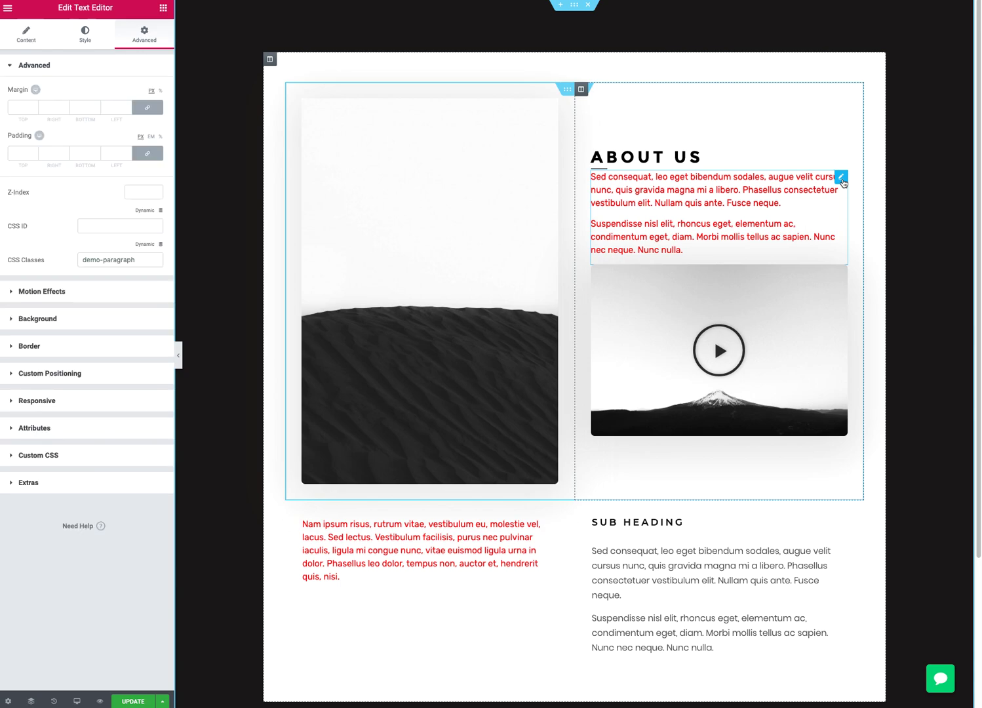
{"action": "left_click", "coordinate": [767, 150]}
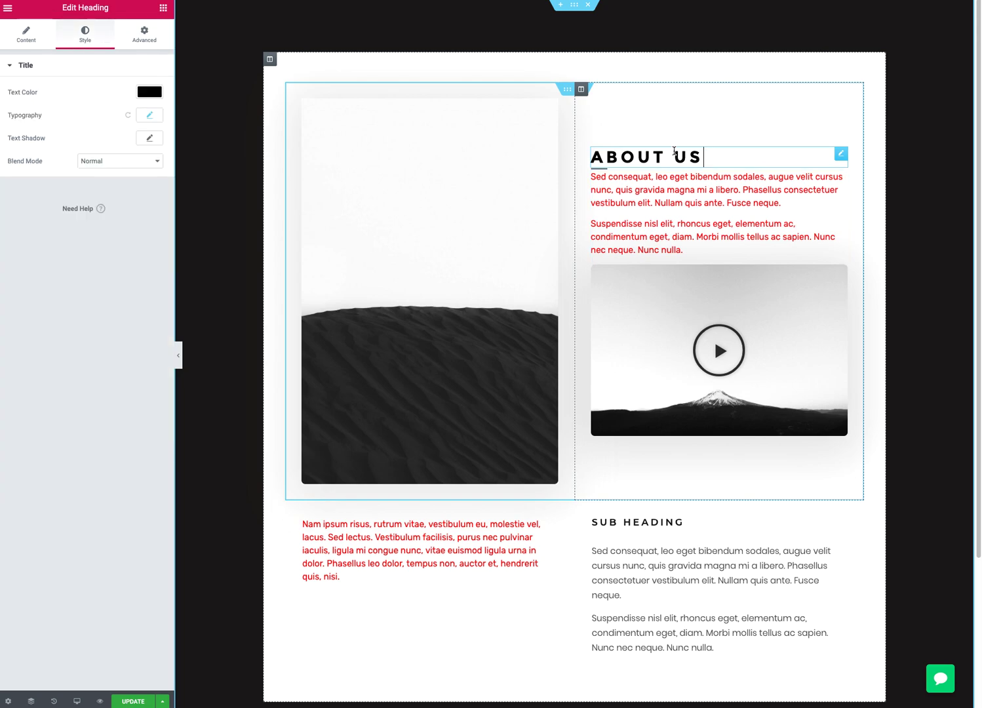
{"action": "left_click", "coordinate": [572, 90]}
{"action": "left_click", "coordinate": [143, 32]}
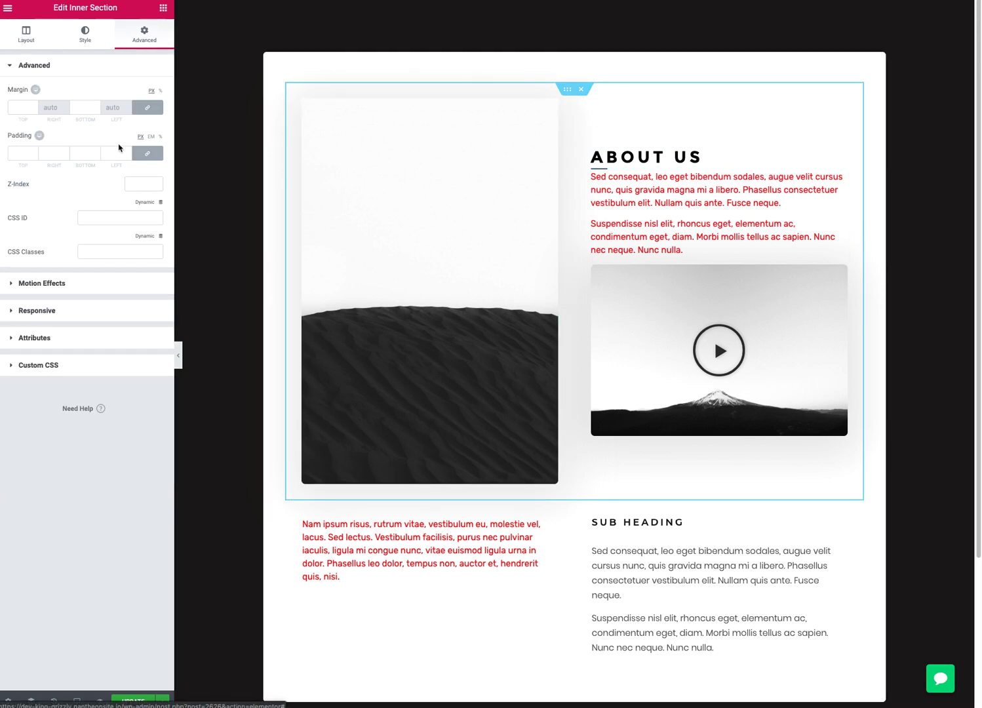
{"action": "left_click", "coordinate": [63, 371]}
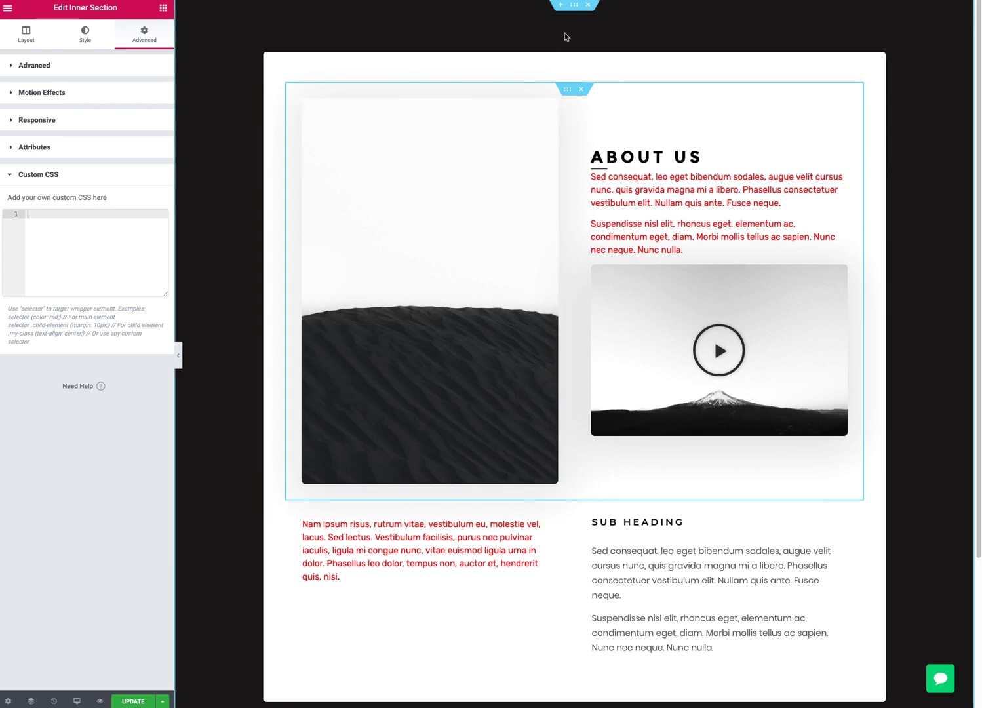
Step: Delete the outer section's .demo-paragraph red-text CSS rule
{"action": "right_click", "coordinate": [575, 11]}
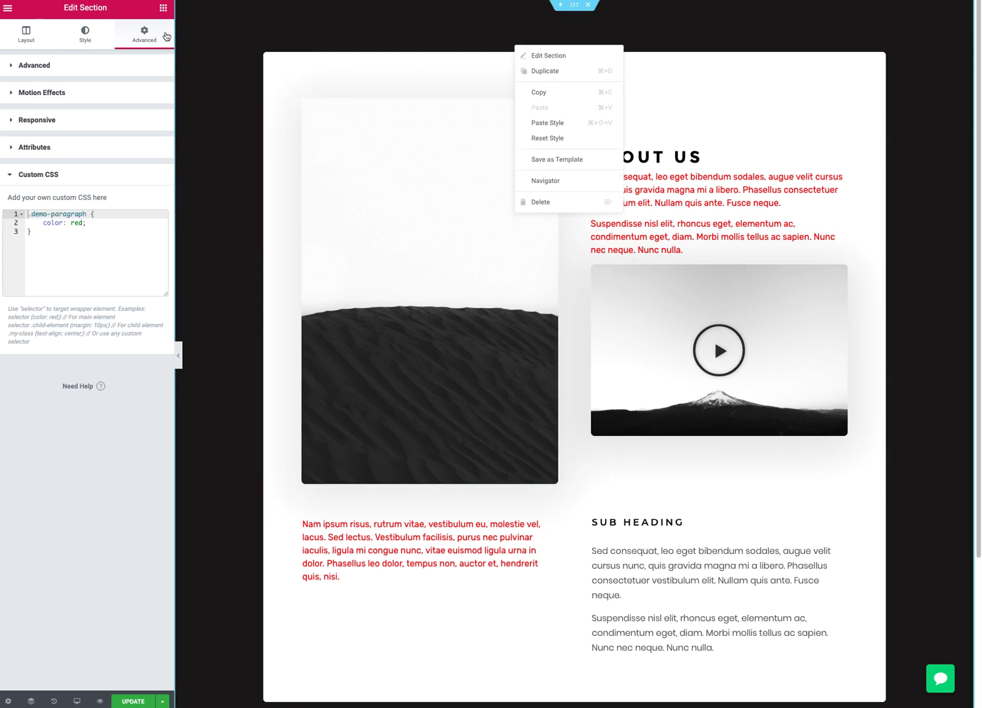
{"action": "left_click", "coordinate": [67, 239]}
{"action": "left_click_drag", "start_coordinate": [65, 248], "coordinate": [16, 217]}
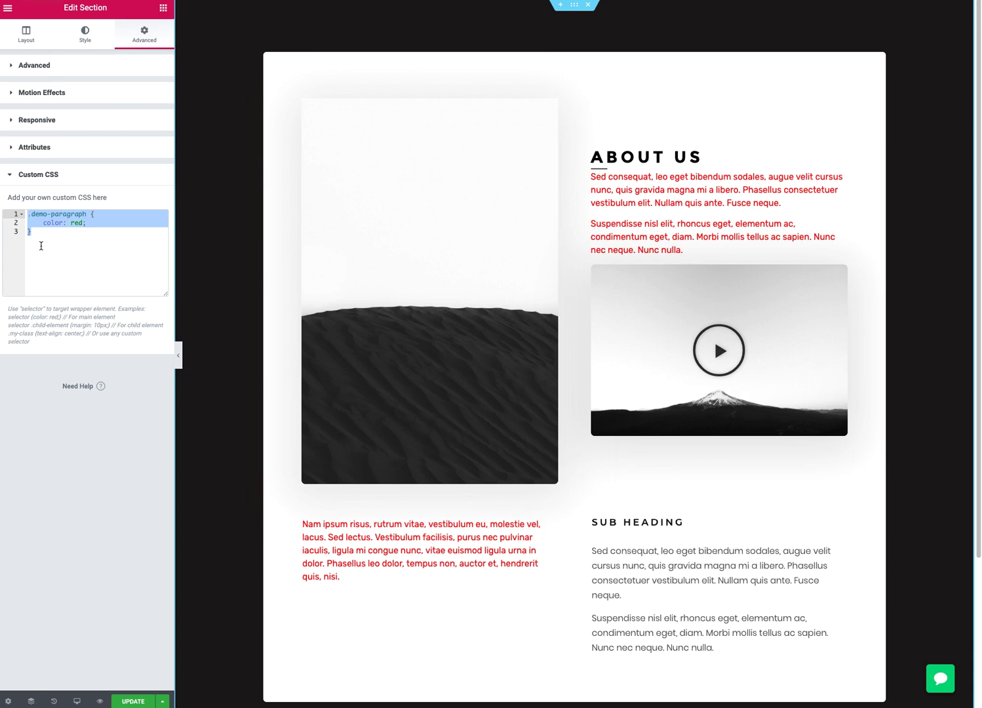
{"action": "key", "text": "BackSpace"}
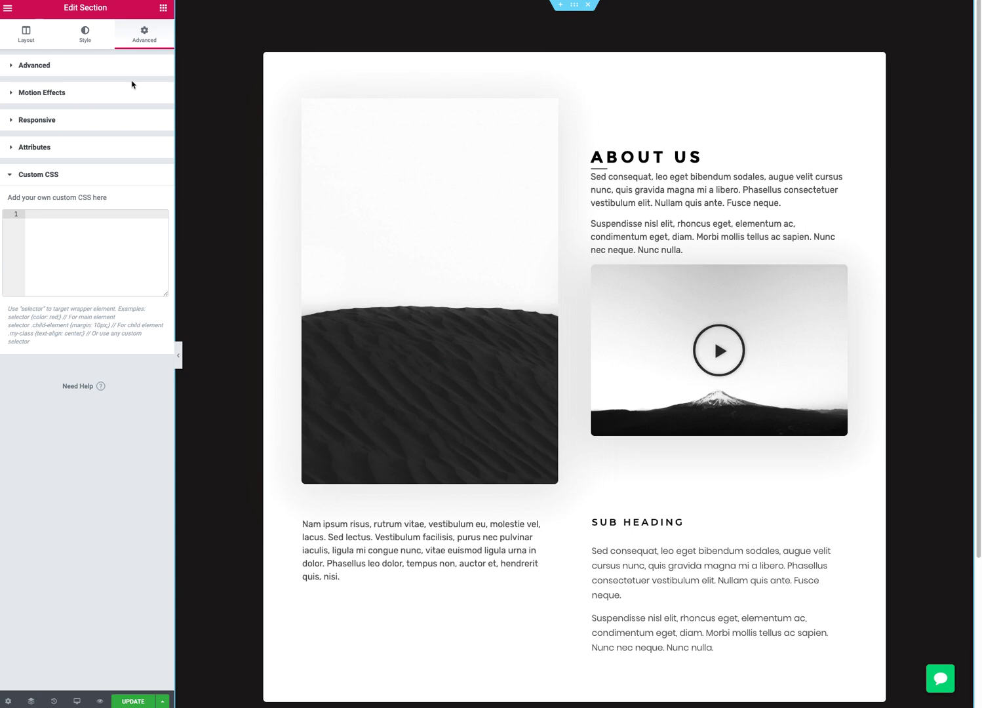
Step: Filter the widget list to 'html' and start adding a new section at the page bottom
{"action": "left_click", "coordinate": [162, 9]}
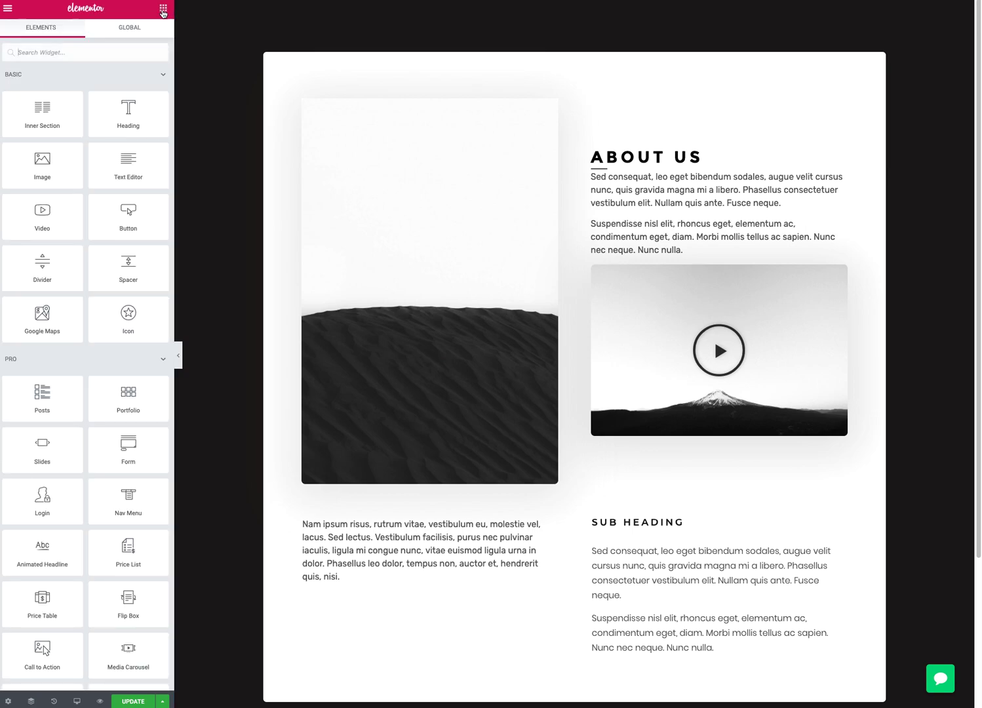
{"action": "left_click", "coordinate": [98, 51]}
{"action": "type", "text": "html"}
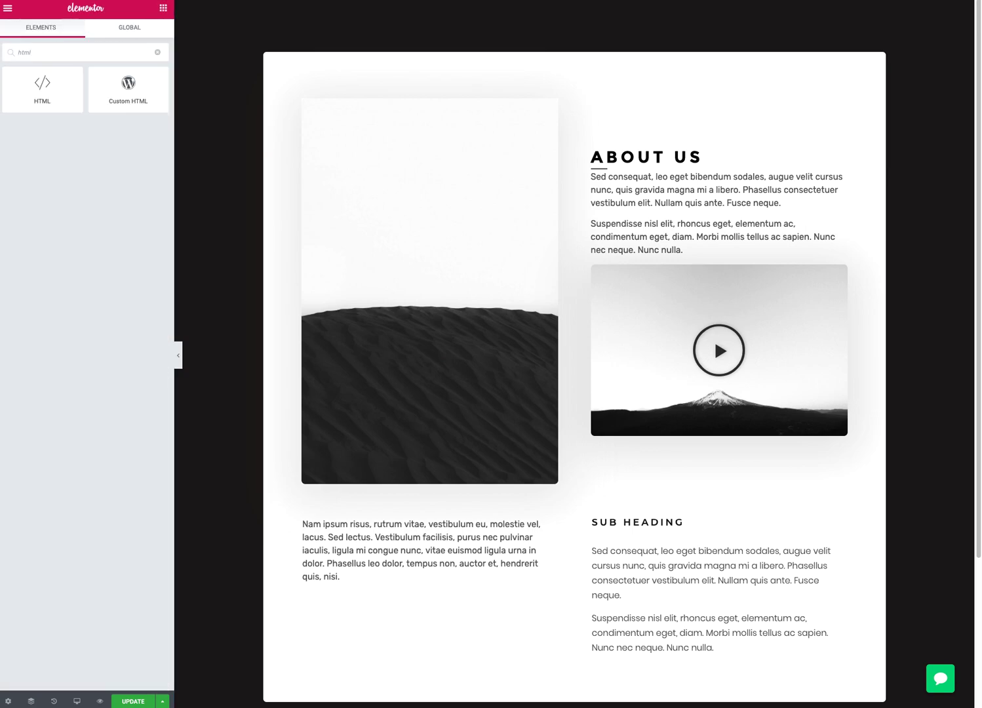
{"action": "left_click_drag", "start_coordinate": [44, 97], "coordinate": [105, 86]}
{"action": "scroll", "coordinate": [472, 170], "scroll_direction": "down", "scroll_amount": 3}
{"action": "left_click", "coordinate": [547, 628]}
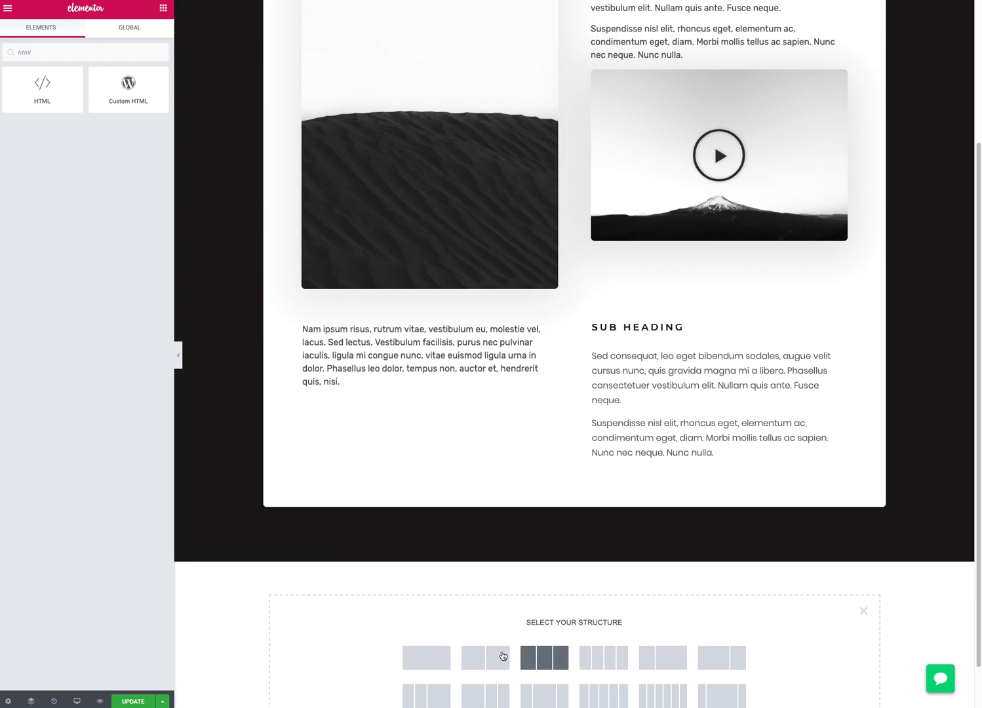
Step: Add a one-column section and unlink and zero its margin and padding
{"action": "left_click", "coordinate": [444, 656]}
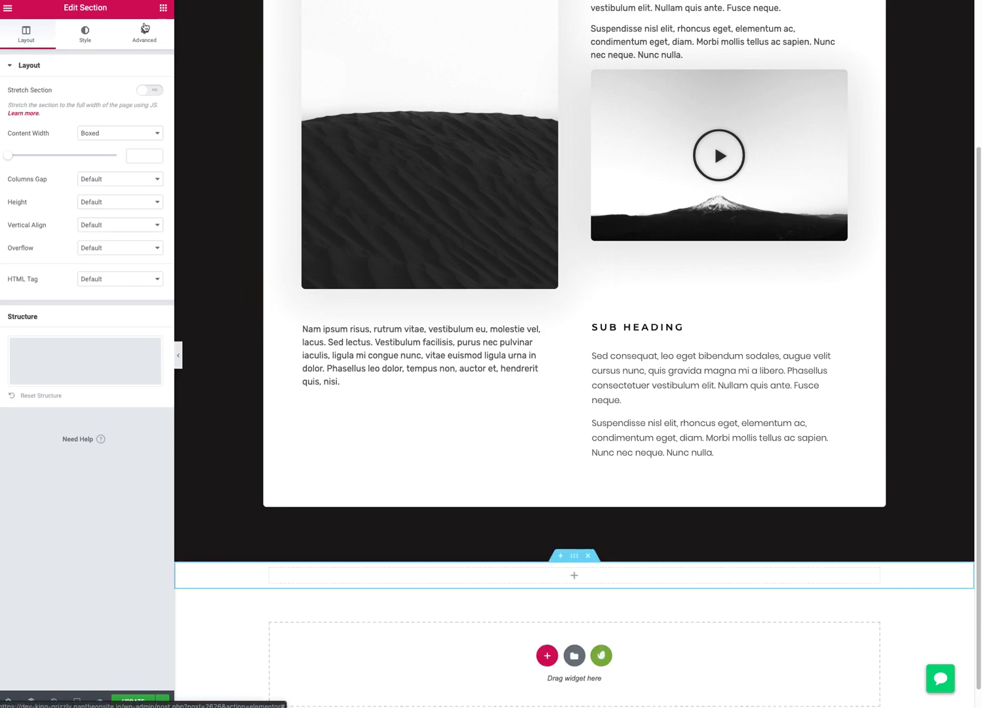
{"action": "left_click", "coordinate": [145, 30]}
{"action": "left_click", "coordinate": [147, 108]}
{"action": "left_click", "coordinate": [147, 153]}
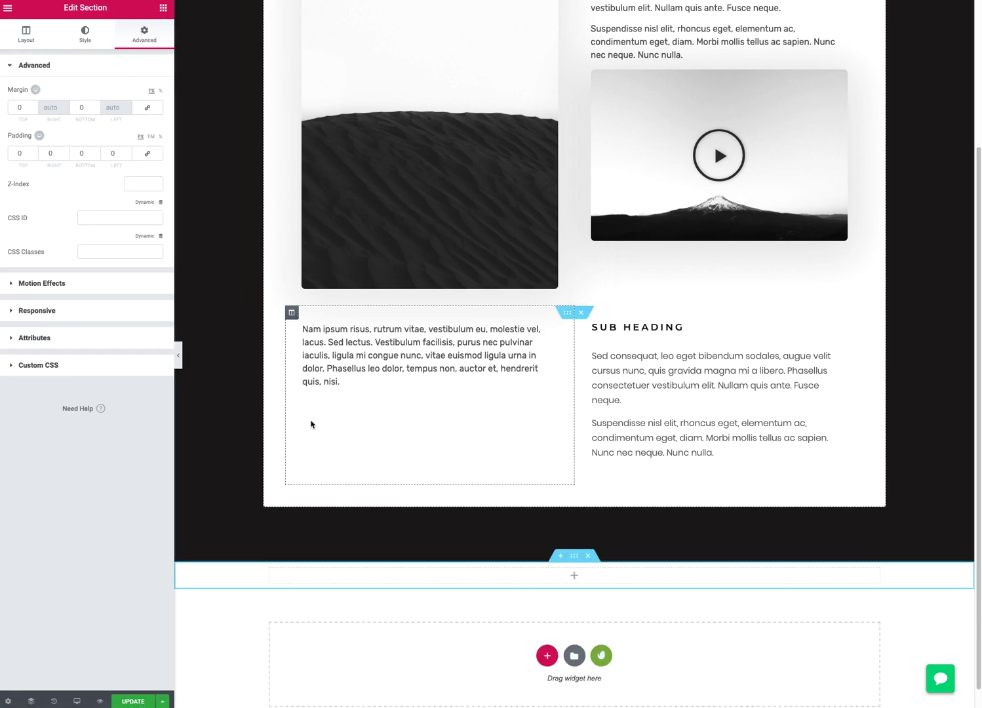
Step: Unlink and zero the new column's margin and padding
{"action": "left_click", "coordinate": [269, 568]}
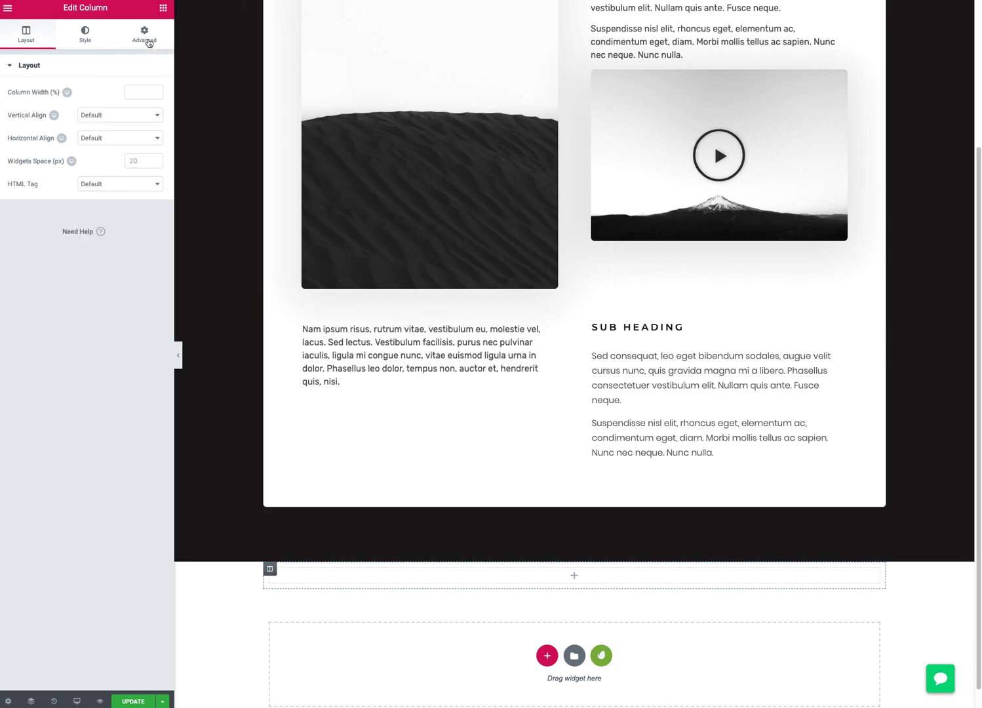
{"action": "left_click", "coordinate": [146, 34]}
{"action": "left_click", "coordinate": [148, 108]}
{"action": "left_click", "coordinate": [148, 154]}
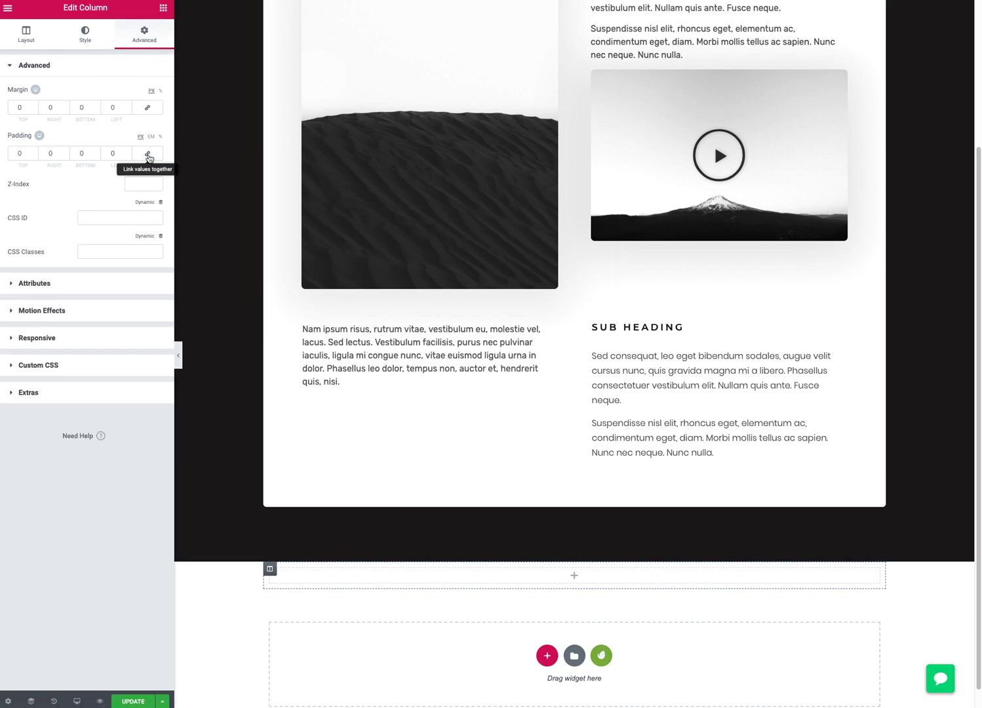
{"action": "left_click", "coordinate": [163, 8]}
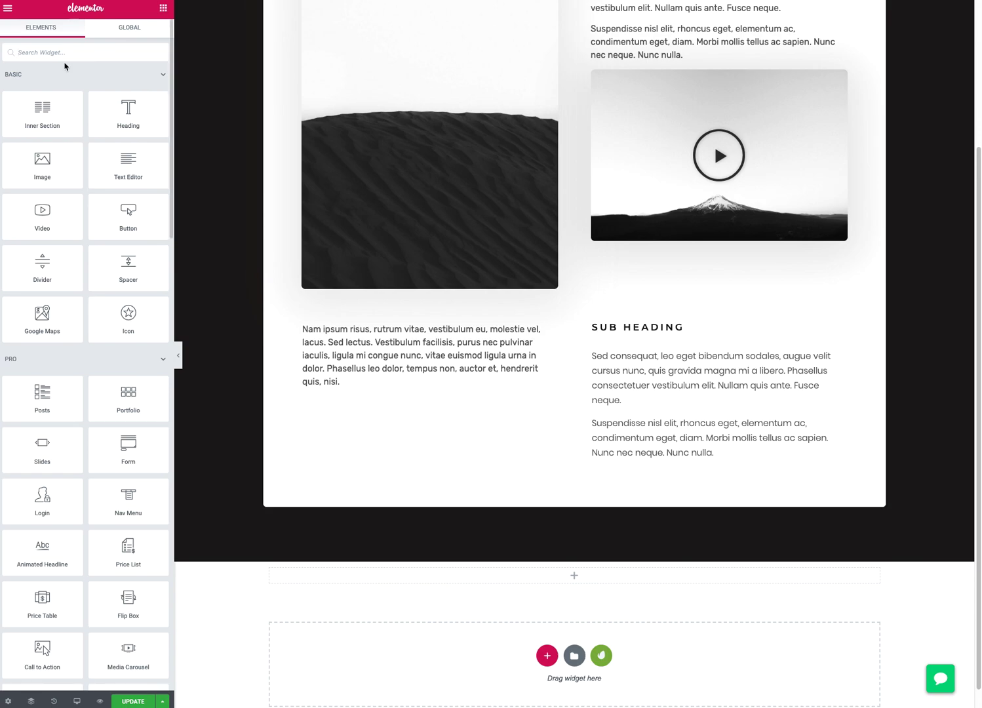
Step: Drag an HTML widget into the new section and expand 'style' into an empty <style></style> block
{"action": "type", "text": "html"}
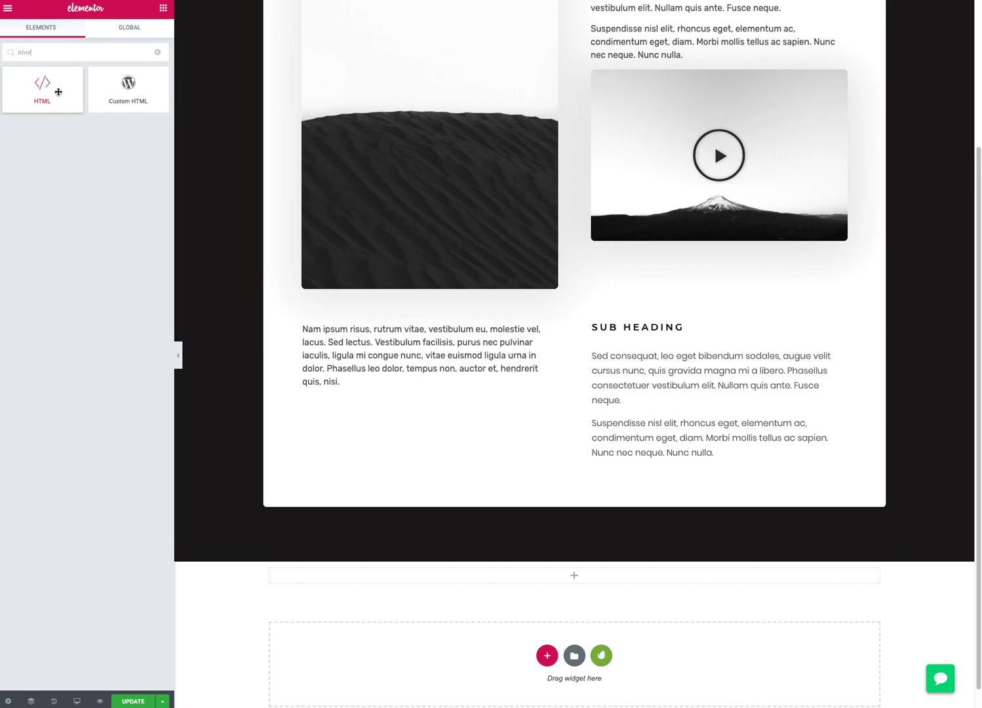
{"action": "left_click_drag", "start_coordinate": [56, 90], "coordinate": [376, 579]}
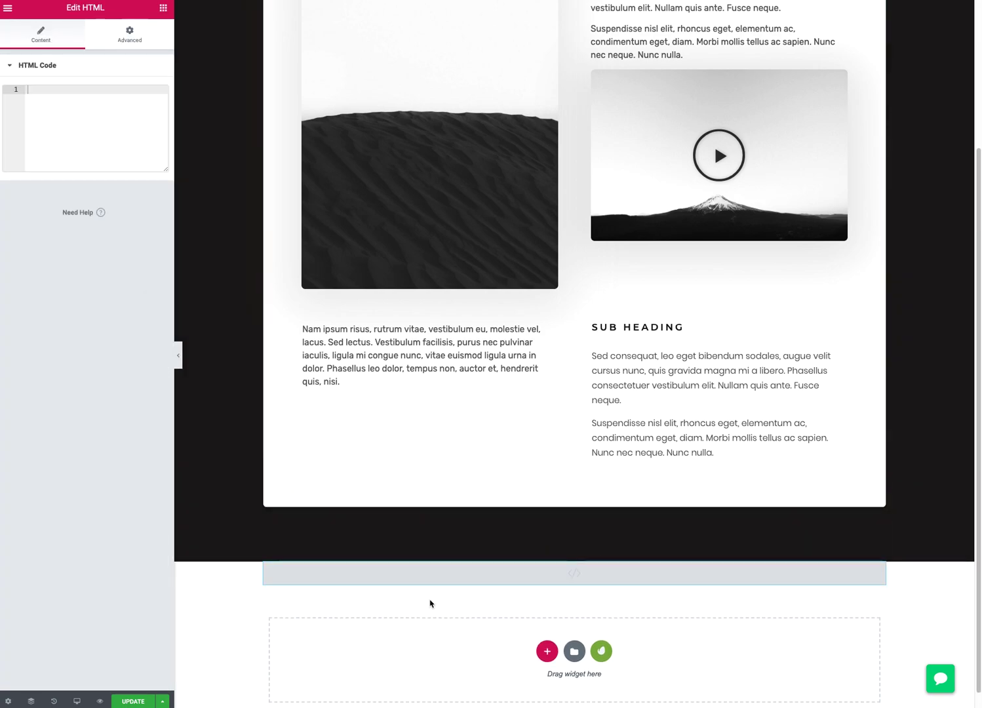
{"action": "mouse_move", "coordinate": [461, 579]}
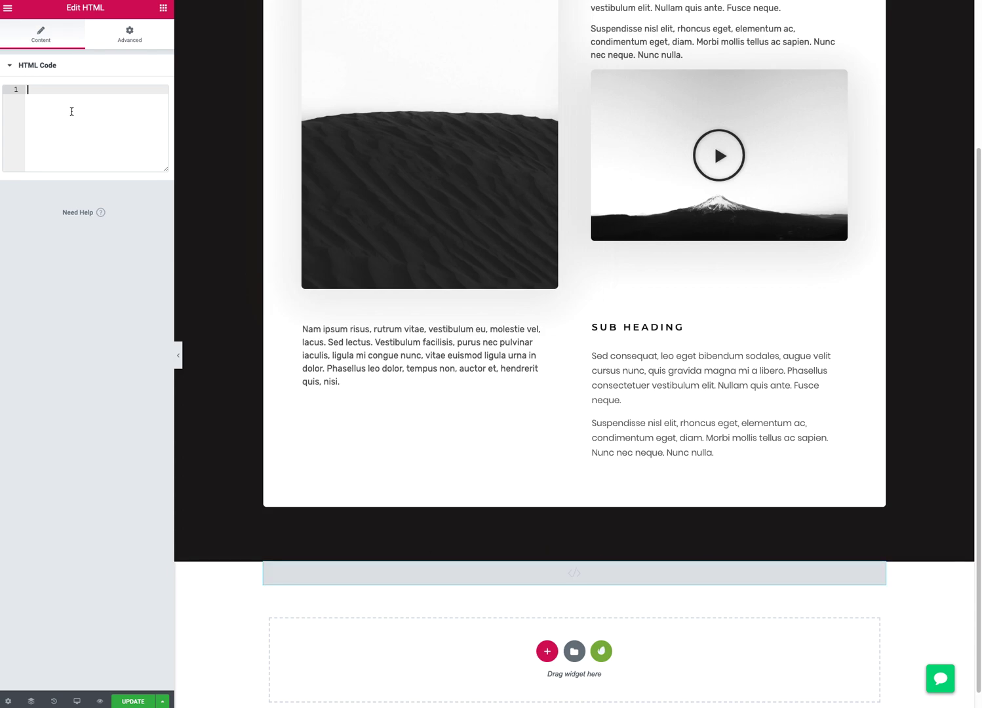
{"action": "type", "text": "style"}
{"action": "key", "text": "Tab"}
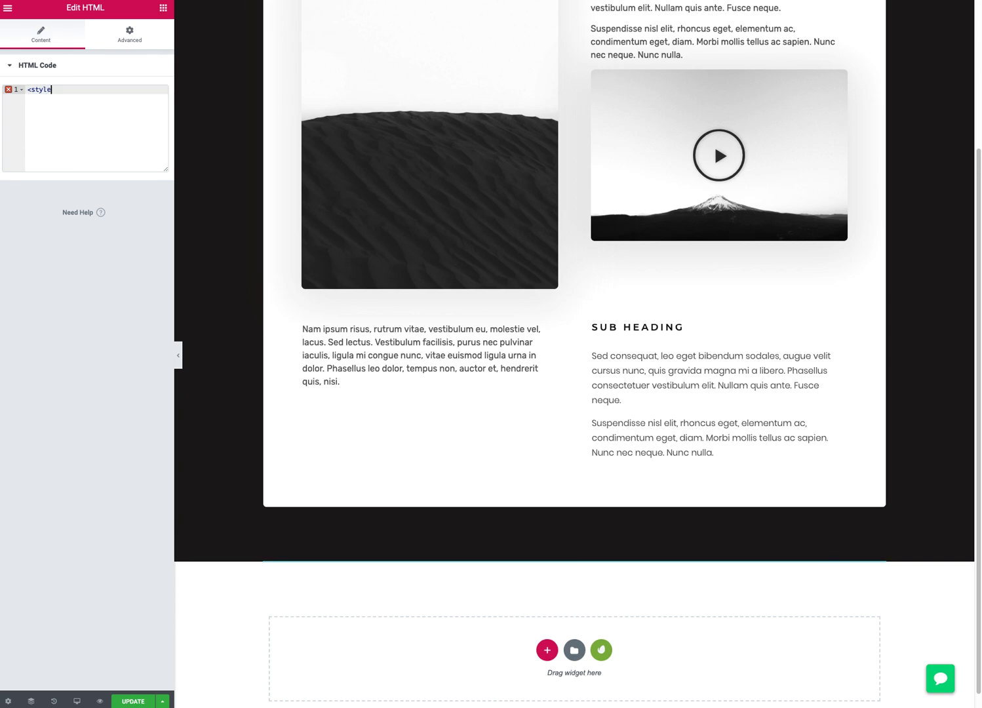
{"action": "key", "text": "Return"}
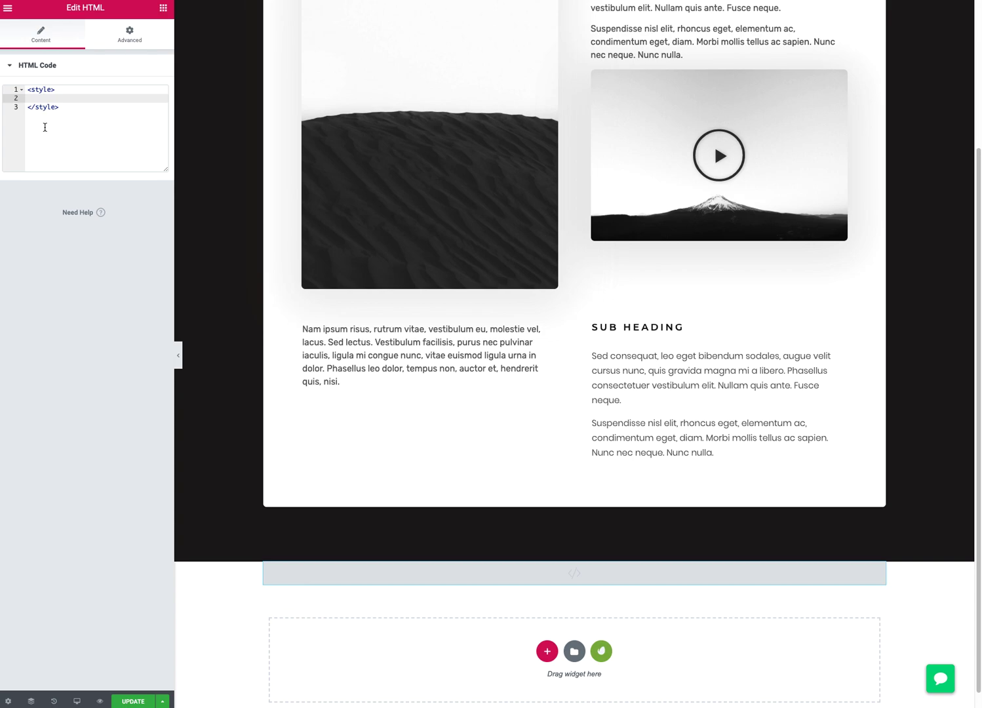
Step: Check the upper section's custom CSS, then put the caret inside the style block
{"action": "scroll", "coordinate": [351, 244], "scroll_direction": "up", "scroll_amount": 3}
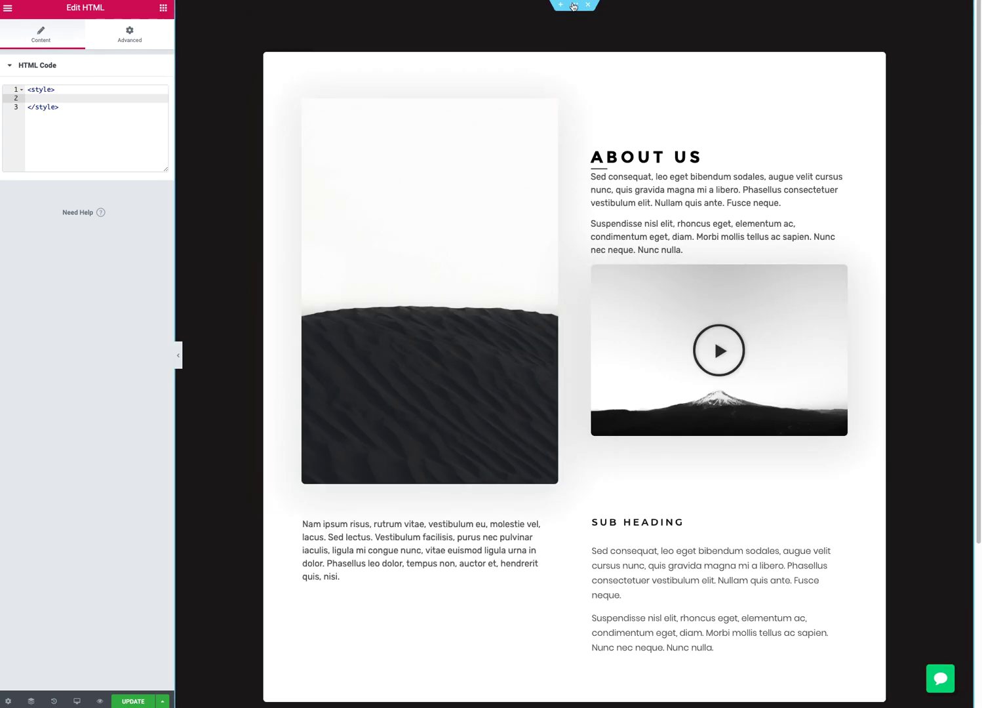
{"action": "left_click", "coordinate": [576, 5]}
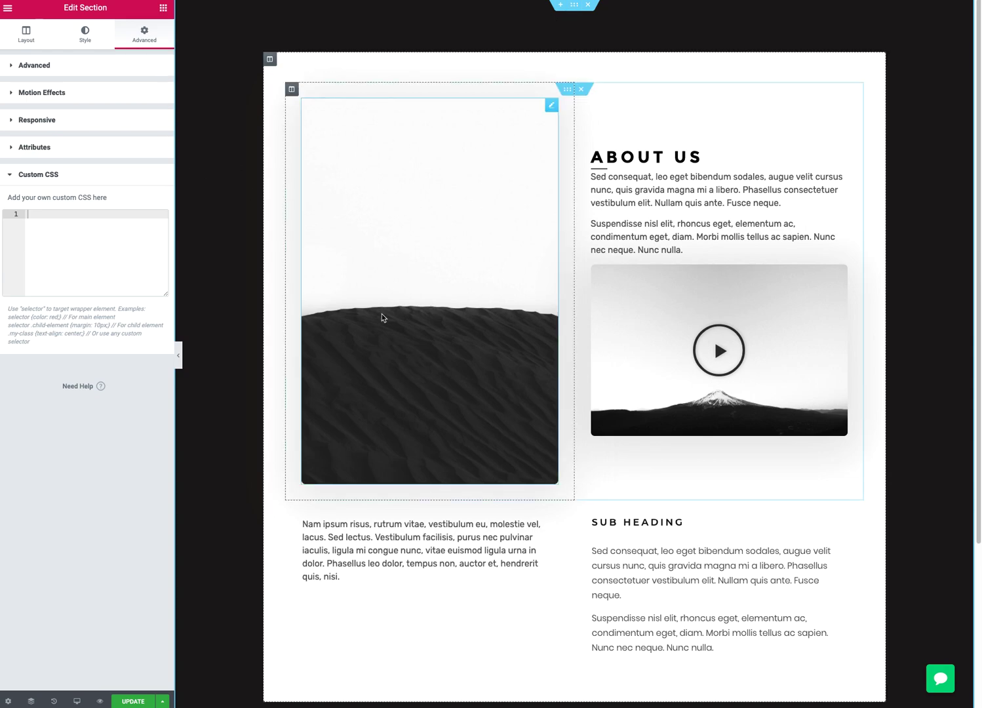
{"action": "scroll", "coordinate": [459, 406], "scroll_direction": "down", "scroll_amount": 3}
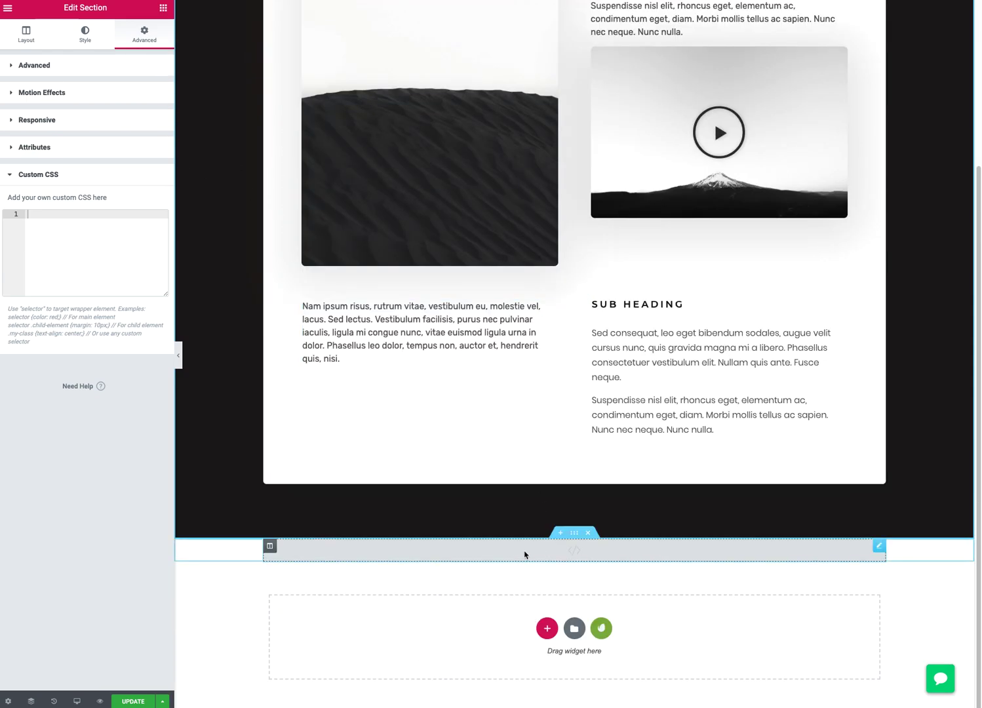
{"action": "left_click", "coordinate": [524, 555]}
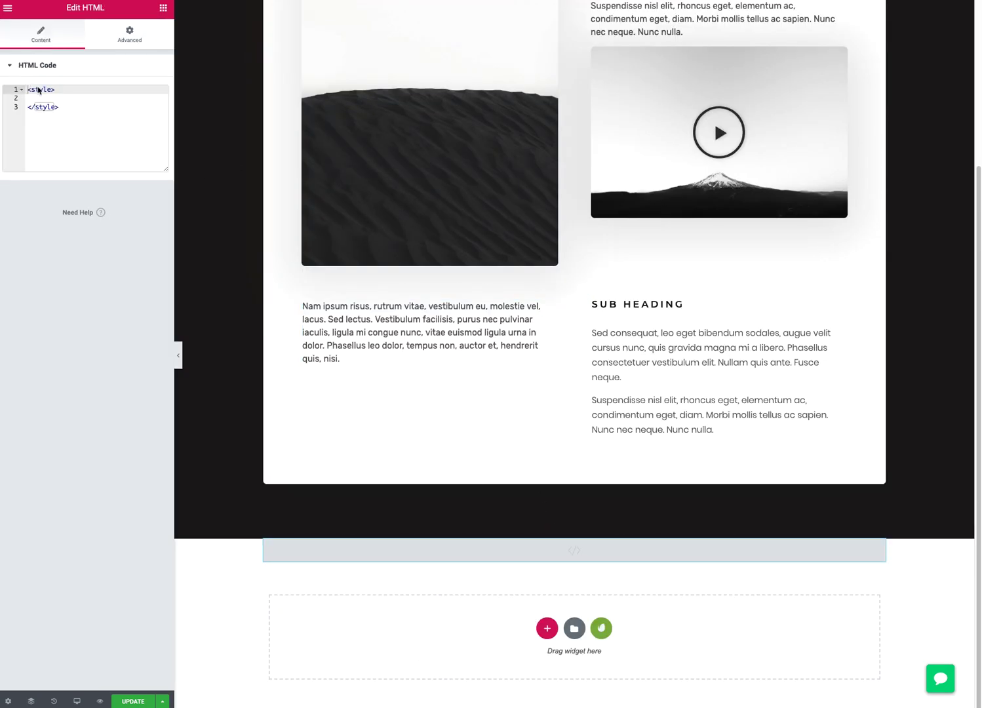
{"action": "key", "text": "Down"}
{"action": "key", "text": "Tab"}
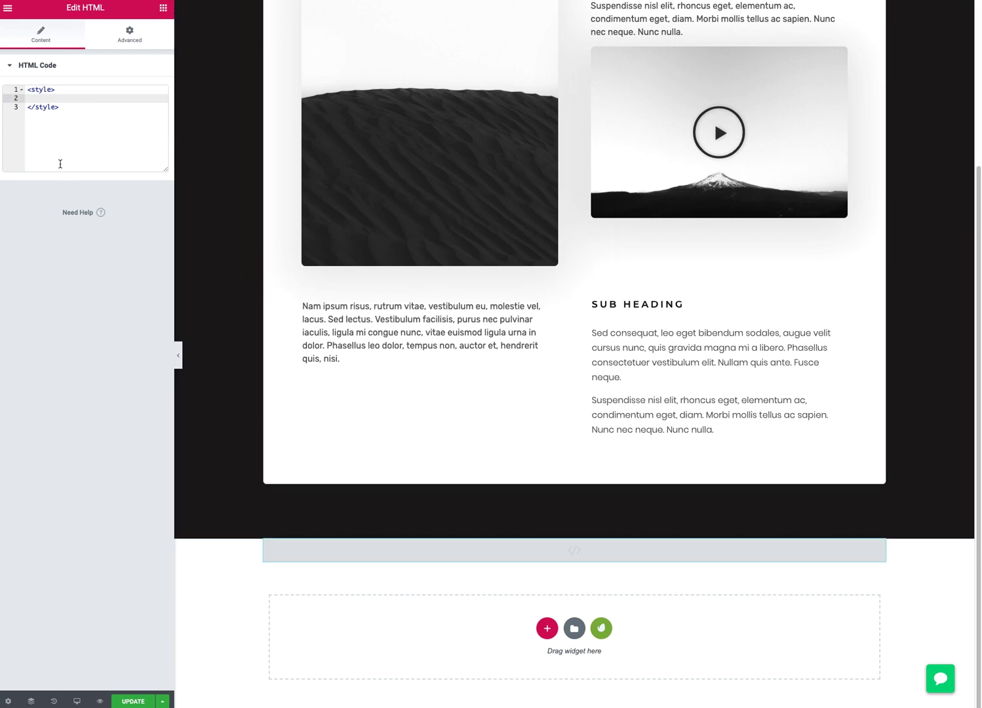
Step: Write the rule .demo-paragraph { color: red; } inside the style block
{"action": "type", "text": "demo-paragraph"}
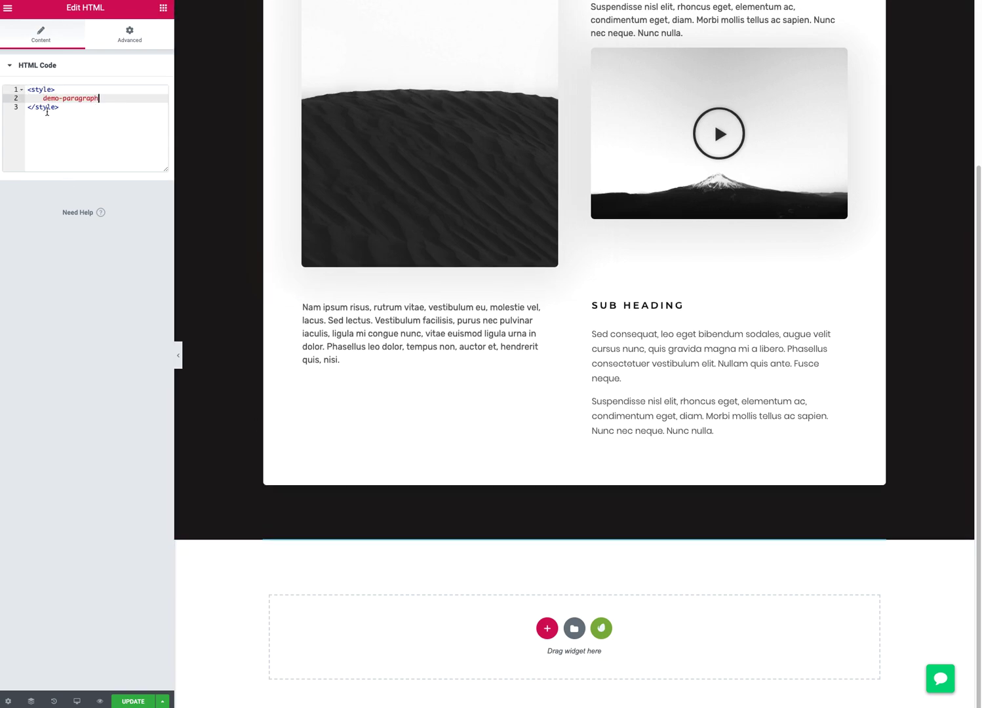
{"action": "left_click", "coordinate": [43, 99]}
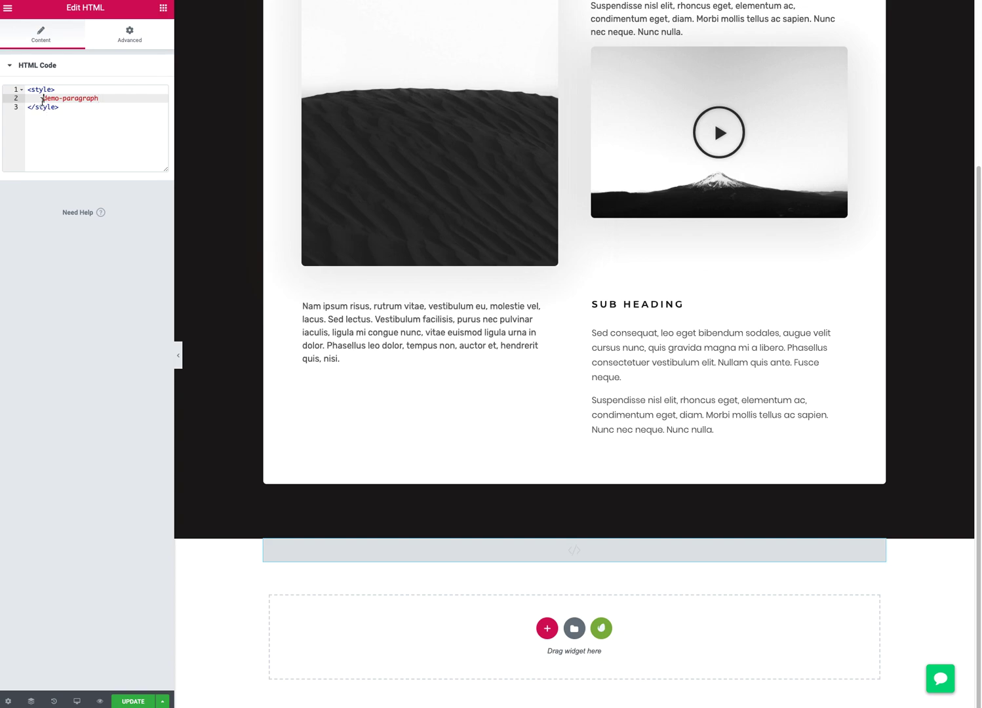
{"action": "type", "text": "."}
{"action": "left_click", "coordinate": [122, 102]}
{"action": "key", "text": "shift+Tab"}
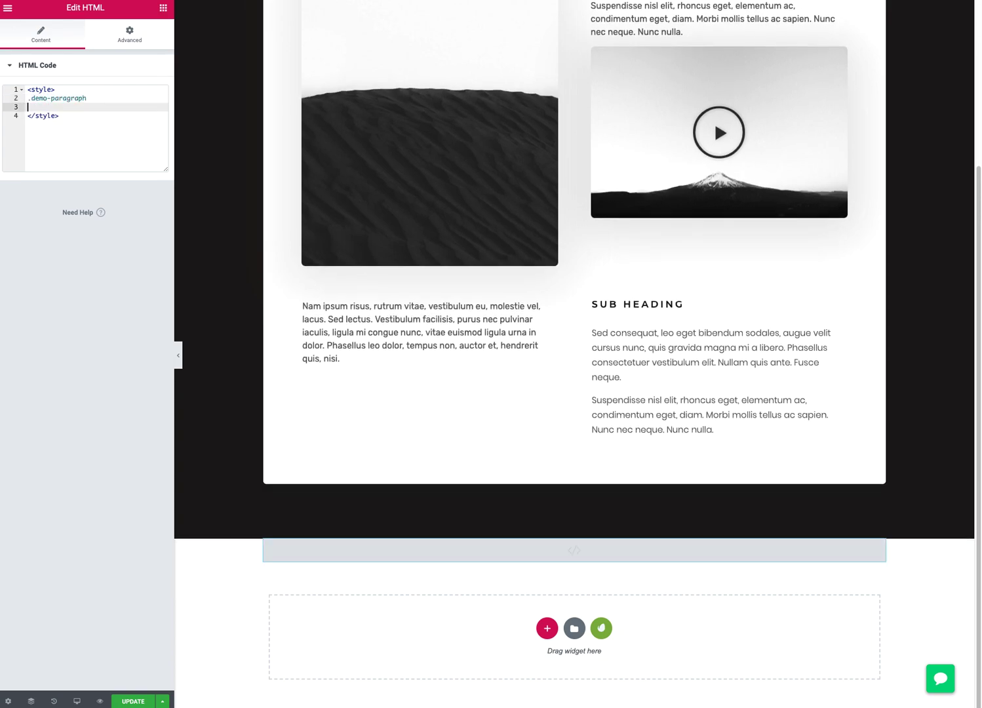
{"action": "key", "text": "Return"}
{"action": "key", "text": "BackSpace"}
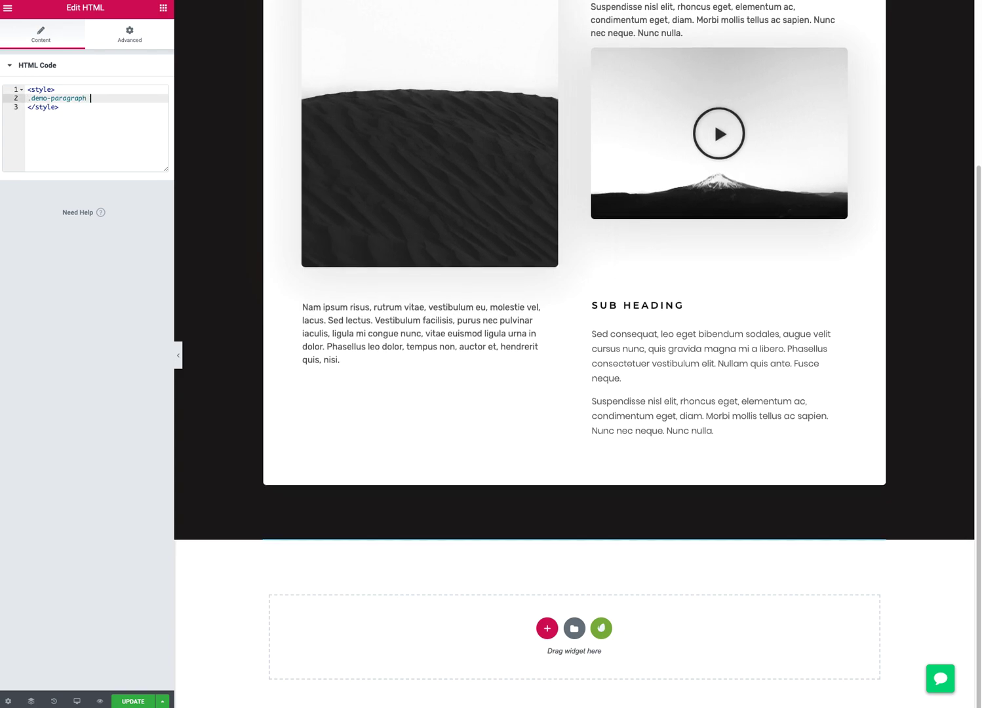
{"action": "type", "text": "{"}
{"action": "key", "text": "Return"}
{"action": "type", "text": "color: red"}
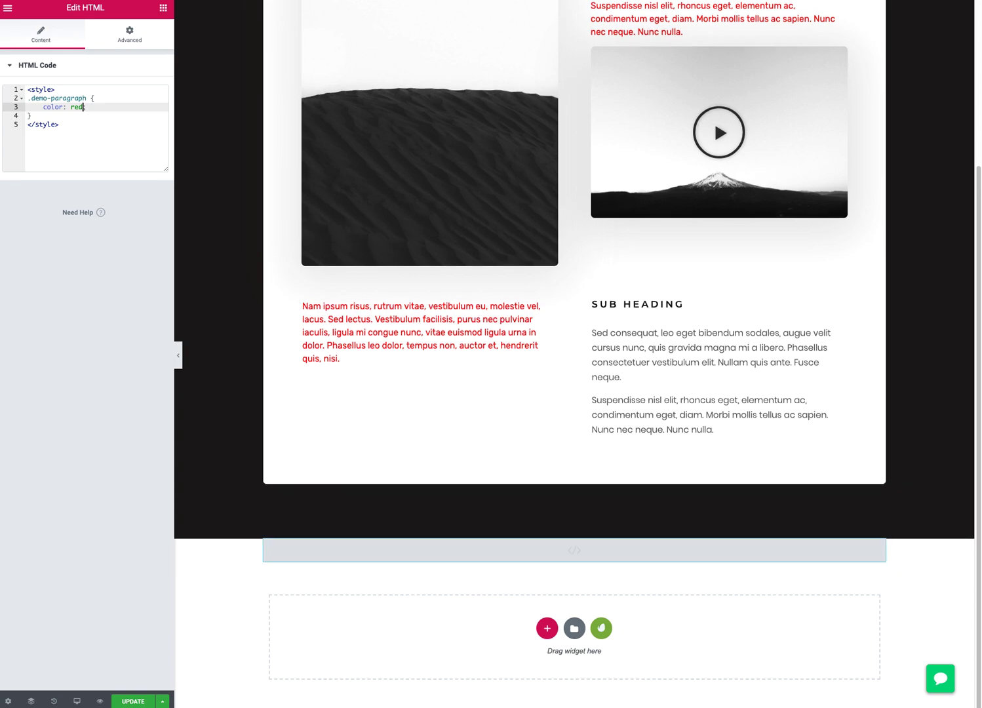
{"action": "type", "text": ";"}
Step: Indent the CSS rule lines one level and place the caret after red
{"action": "left_click_drag", "start_coordinate": [28, 98], "coordinate": [37, 115]}
{"action": "key", "text": "Tab"}
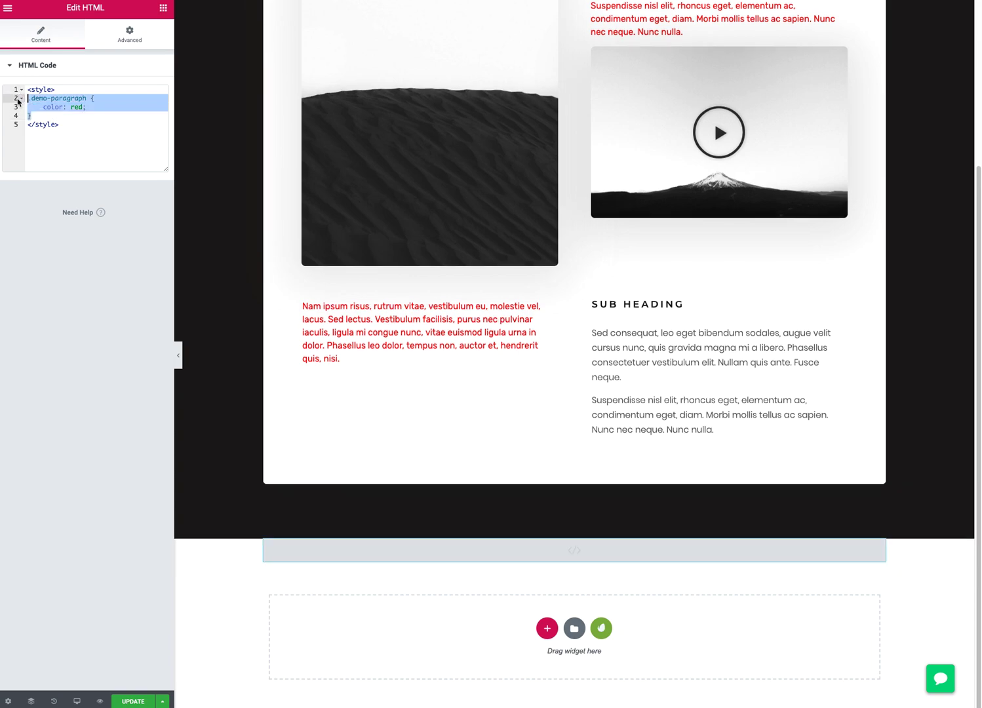
{"action": "left_click", "coordinate": [54, 116]}
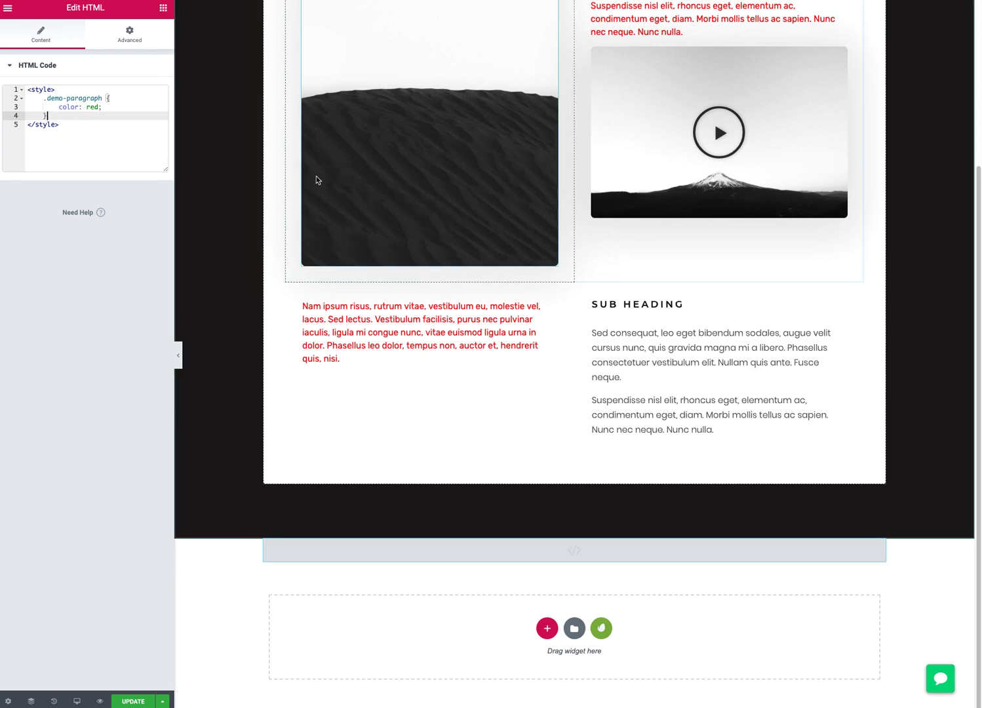
{"action": "left_click", "coordinate": [99, 107]}
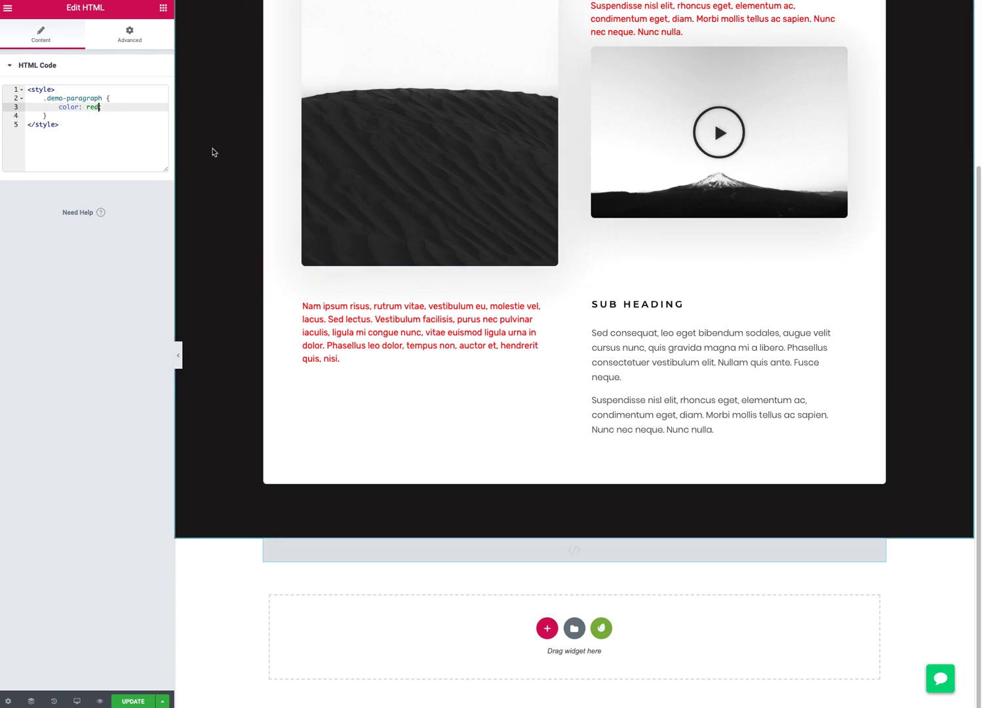
Step: Add !important after red, then remove it so the rule reads color: red
{"action": "type", "text": "!import"}
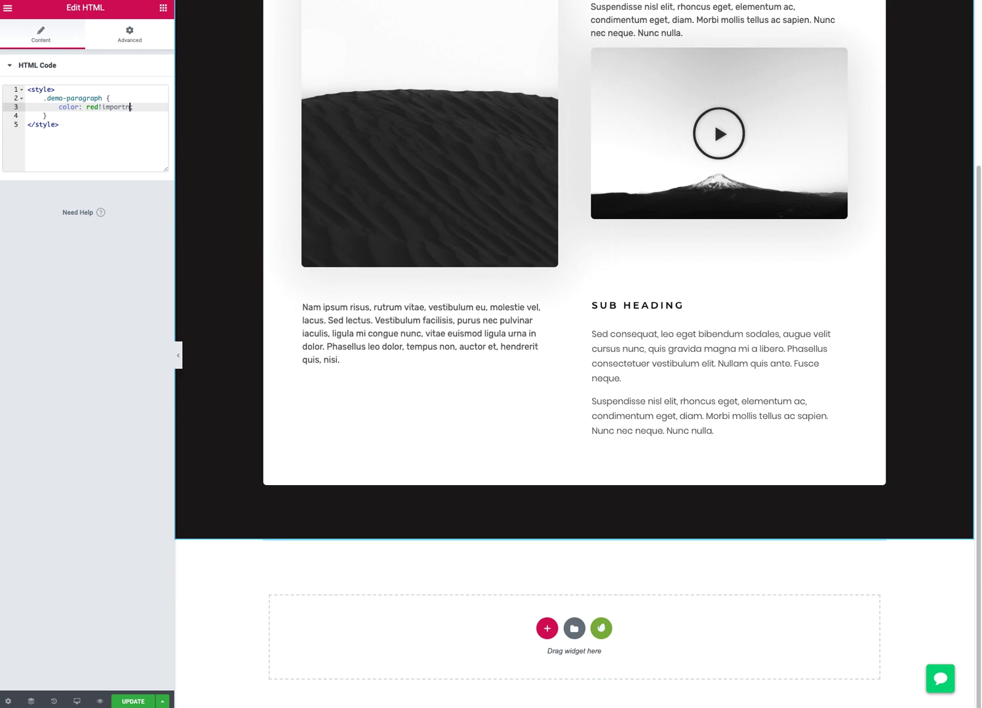
{"action": "type", "text": "ant"}
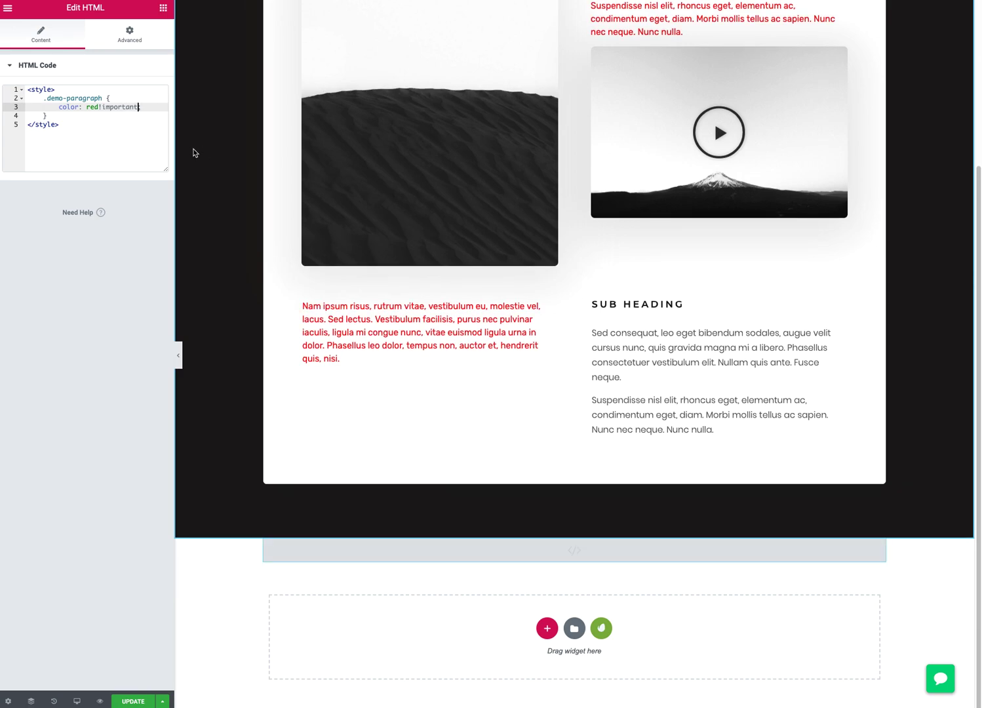
{"action": "left_click", "coordinate": [98, 124]}
{"action": "left_click", "coordinate": [100, 107]}
{"action": "left_click", "coordinate": [105, 123]}
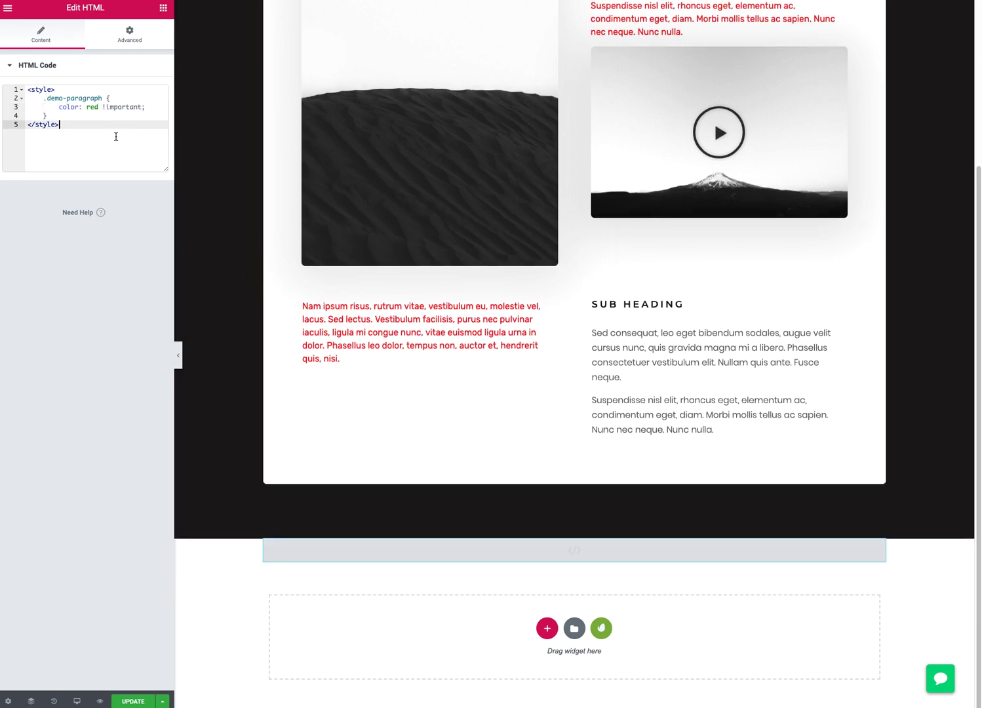
{"action": "left_click_drag", "start_coordinate": [142, 107], "coordinate": [102, 111]}
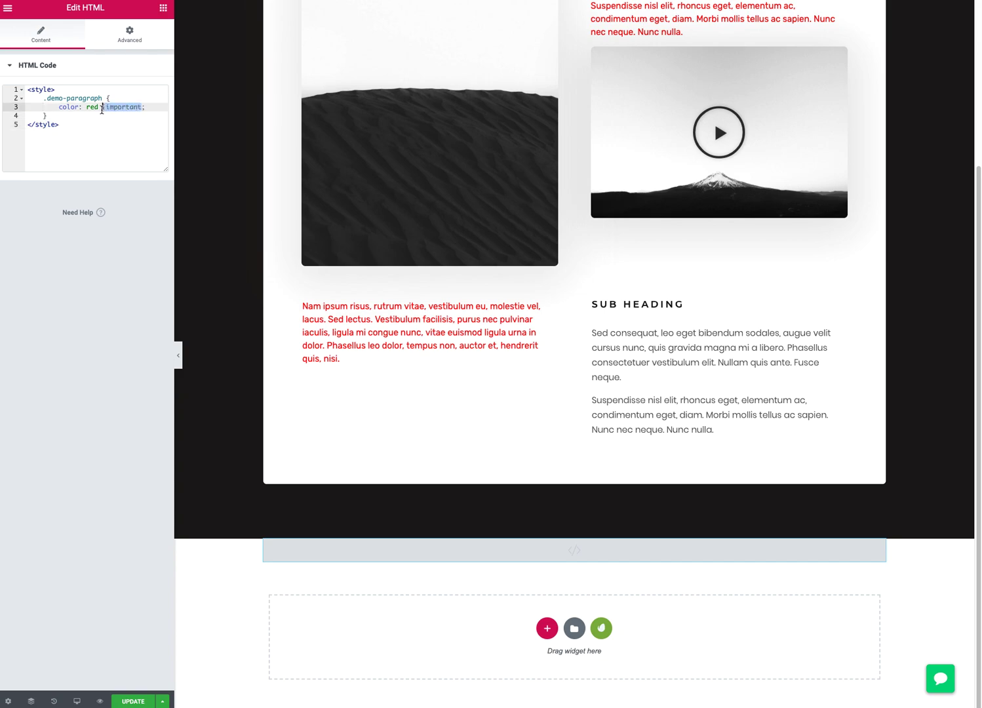
{"action": "key", "text": "BackSpace"}
{"action": "key", "text": "Delete"}
Step: Hide the editor panel to preview the red demo paragraphs
{"action": "scroll", "coordinate": [448, 377], "scroll_direction": "up", "scroll_amount": 3}
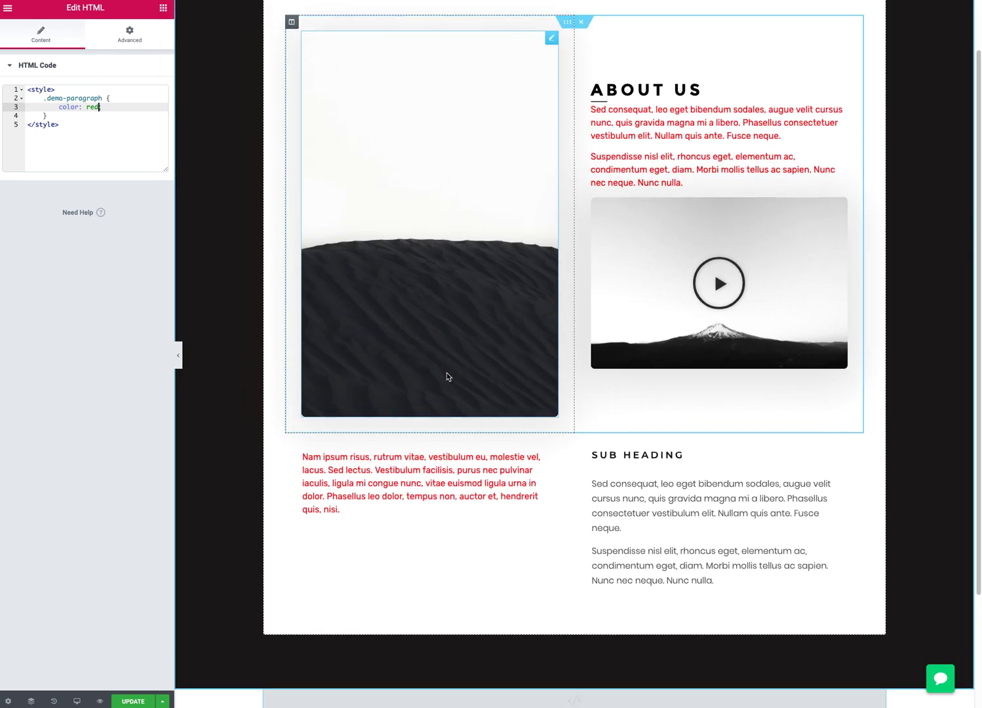
{"action": "scroll", "coordinate": [447, 376], "scroll_direction": "down", "scroll_amount": 3}
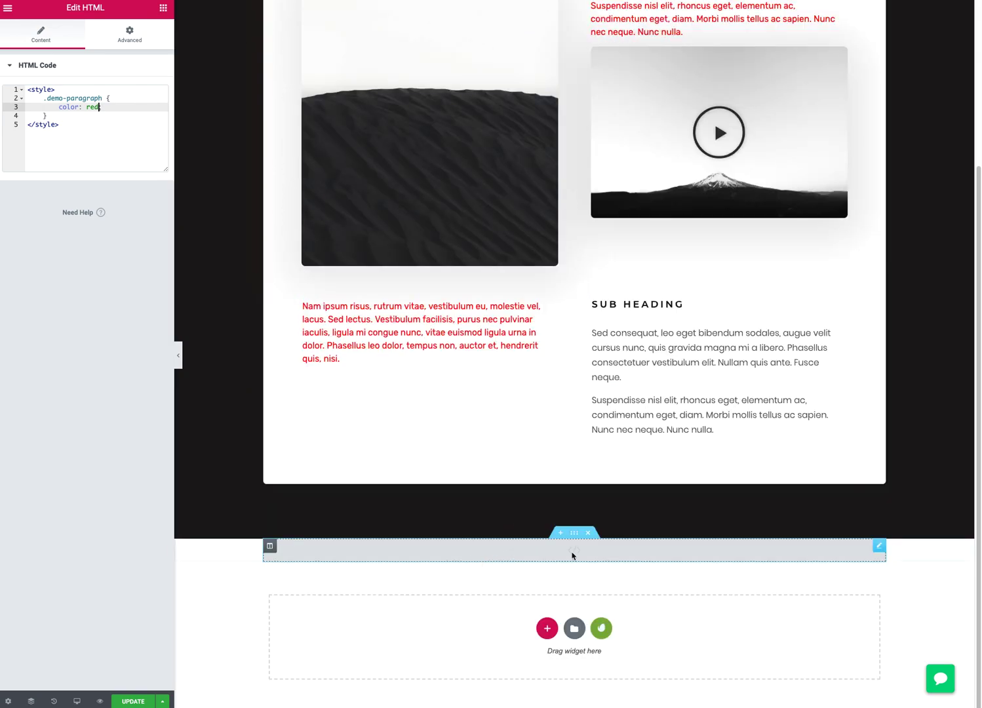
{"action": "left_click", "coordinate": [180, 356]}
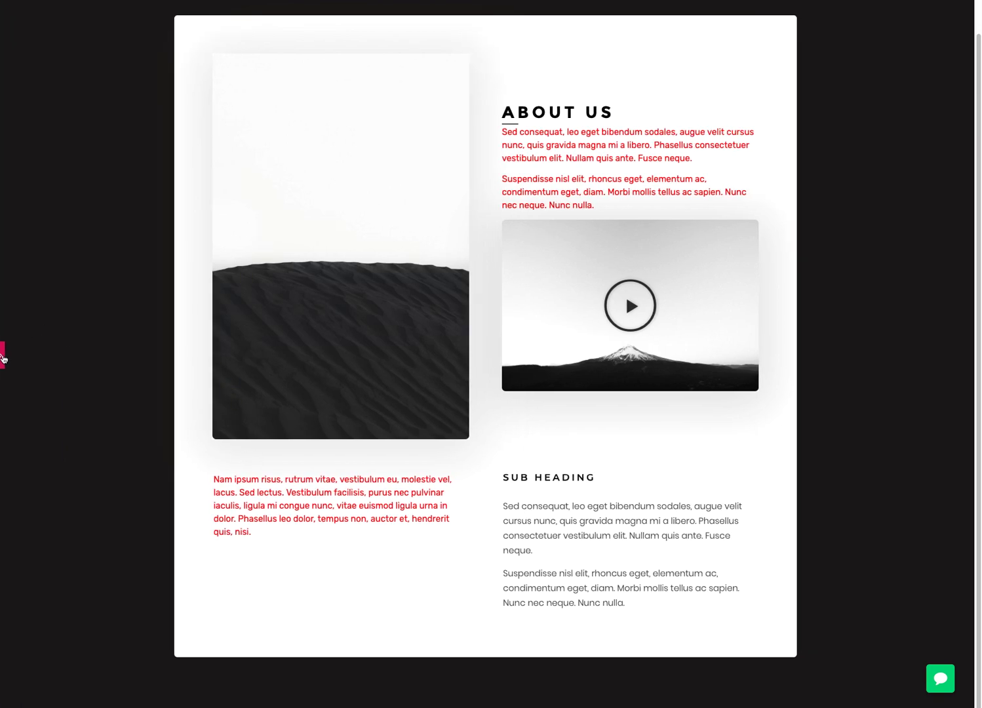
Step: Reopen the editing panel and insert blank lines after the opening <style> tag
{"action": "left_click", "coordinate": [3, 356]}
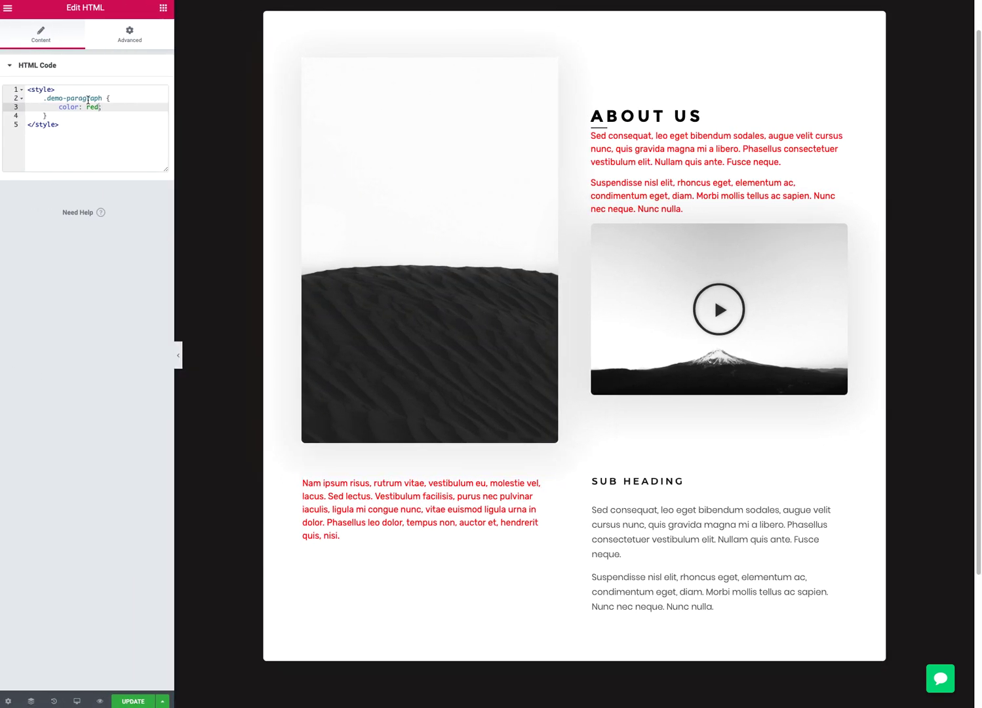
{"action": "left_click", "coordinate": [88, 99]}
{"action": "left_click", "coordinate": [72, 89]}
{"action": "key", "text": "Return"}
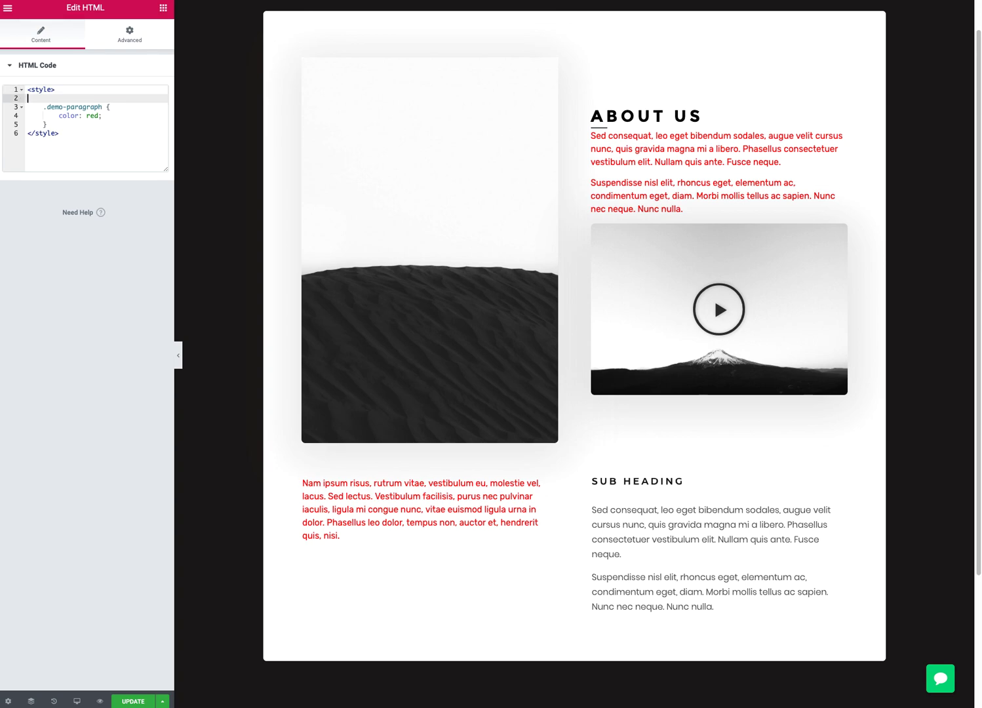
{"action": "key", "text": "Return"}
{"action": "key", "text": "Up"}
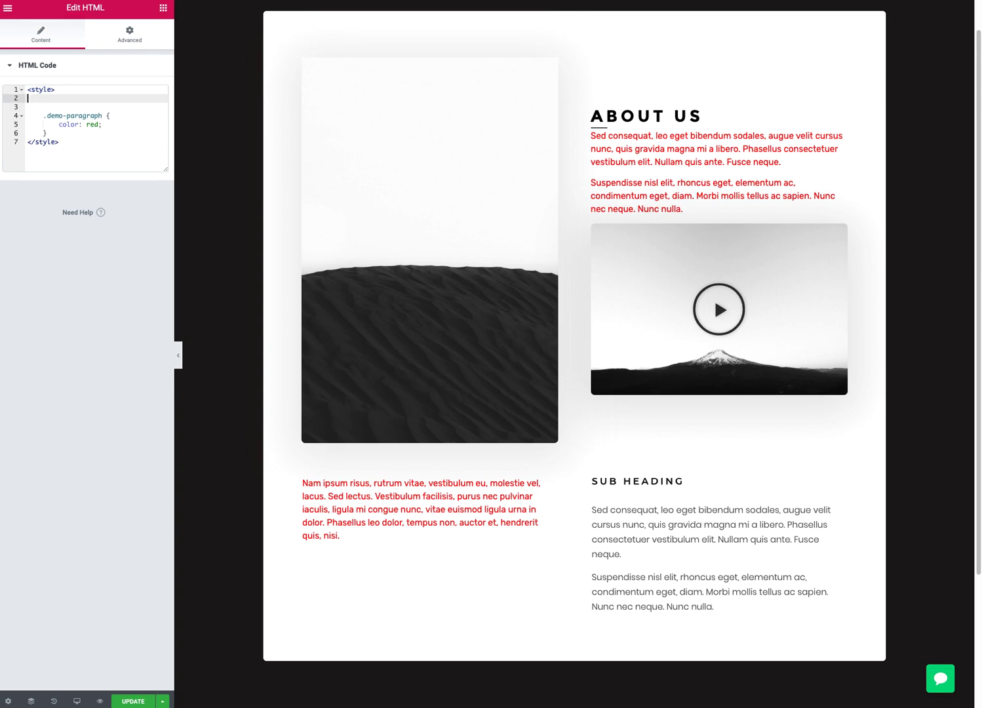
{"action": "key", "text": "Return"}
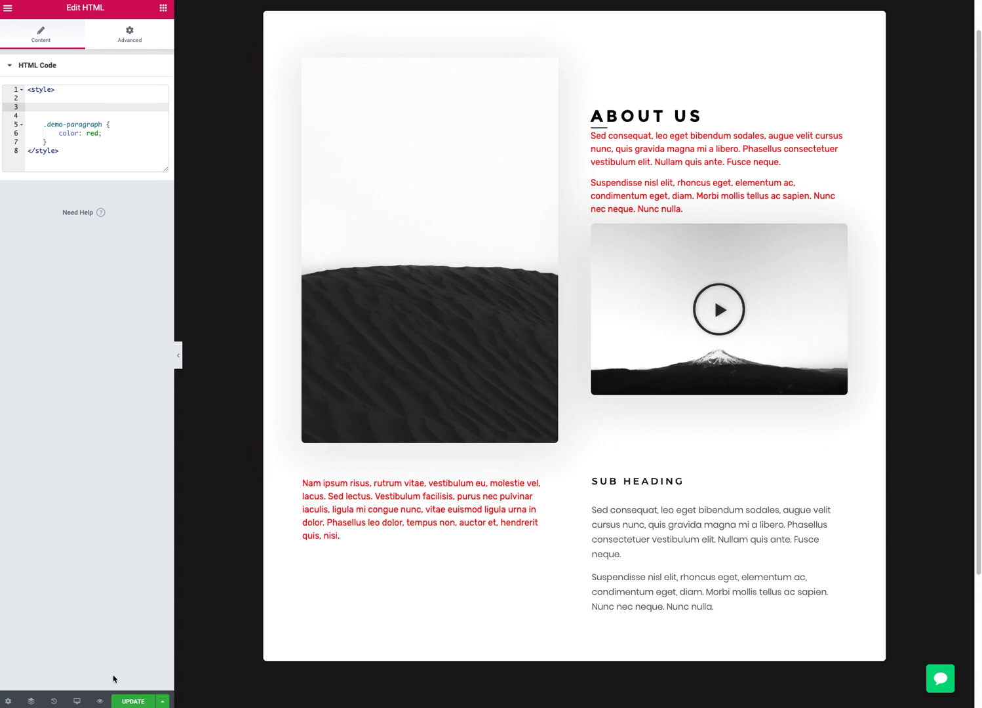
Step: Add the comment /* Wanted to make text red */ above the .demo-paragraph rule
{"action": "left_click", "coordinate": [75, 116]}
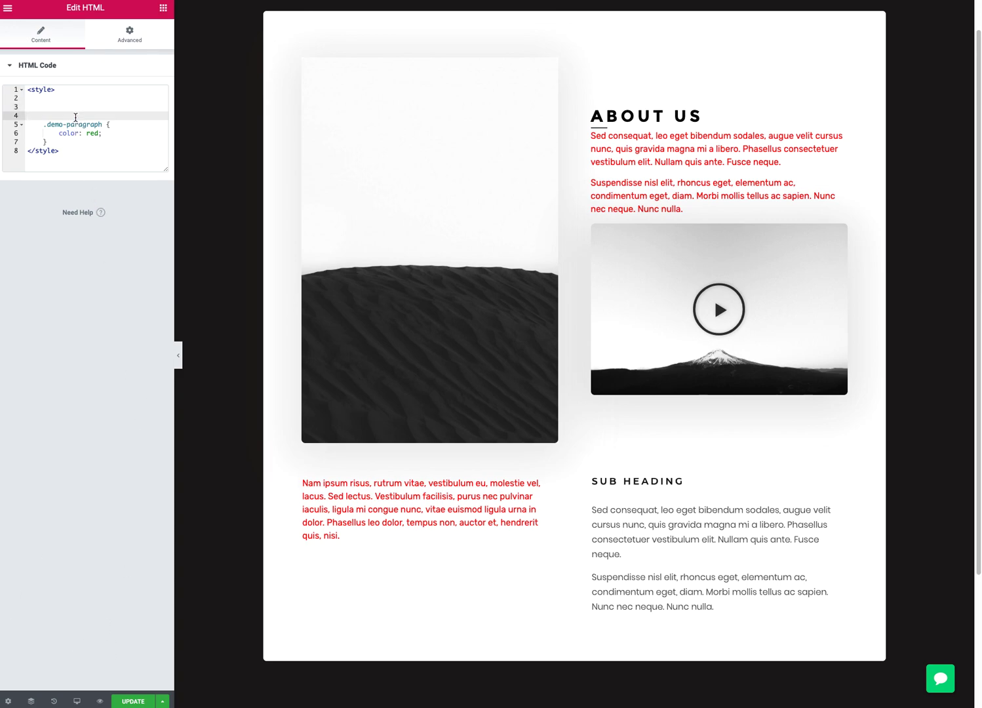
{"action": "type", "text": "/ * Wanted to make text red */"}
{"action": "key", "text": "ctrl+Left"}
{"action": "key", "text": "ctrl+Left"}
{"action": "key", "text": "ctrl+Left"}
{"action": "key", "text": "ctrl+Left"}
{"action": "key", "text": "ctrl+Left"}
{"action": "key", "text": "ctrl+Left"}
{"action": "key", "text": "ctrl+Left"}
{"action": "key", "text": "BackSpace"}
Step: Type an authorship comment with contact details on line 2, then delete it
{"action": "left_click", "coordinate": [66, 99]}
{"action": "type", "text": "/"}
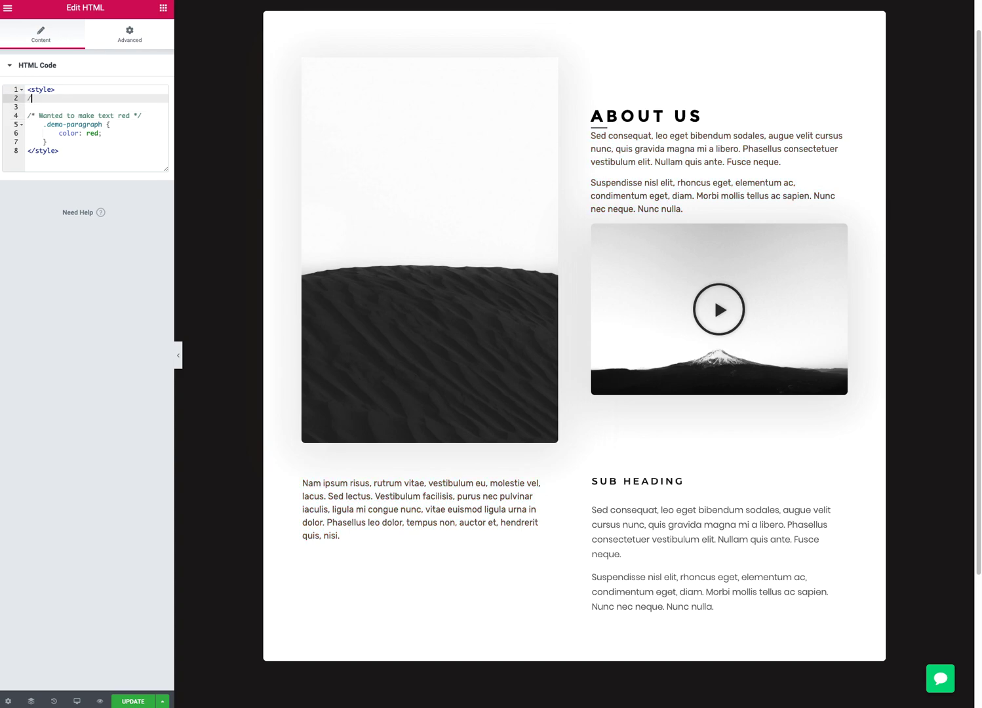
{"action": "type", "text": "* this c"}
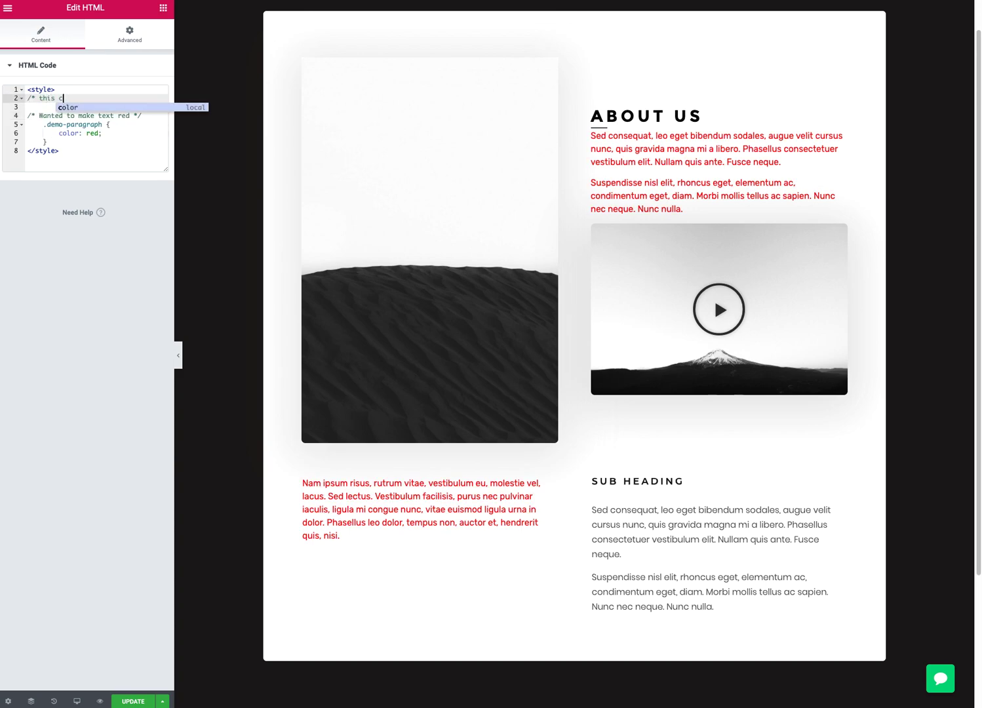
{"action": "key", "text": "BackSpace"}
{"action": "key", "text": "BackSpace"}
{"action": "key", "text": "BackSpace"}
{"action": "key", "text": "BackSpace"}
{"action": "key", "text": "BackSpace"}
{"action": "key", "text": "BackSpace"}
{"action": "type", "text": "This cod"}
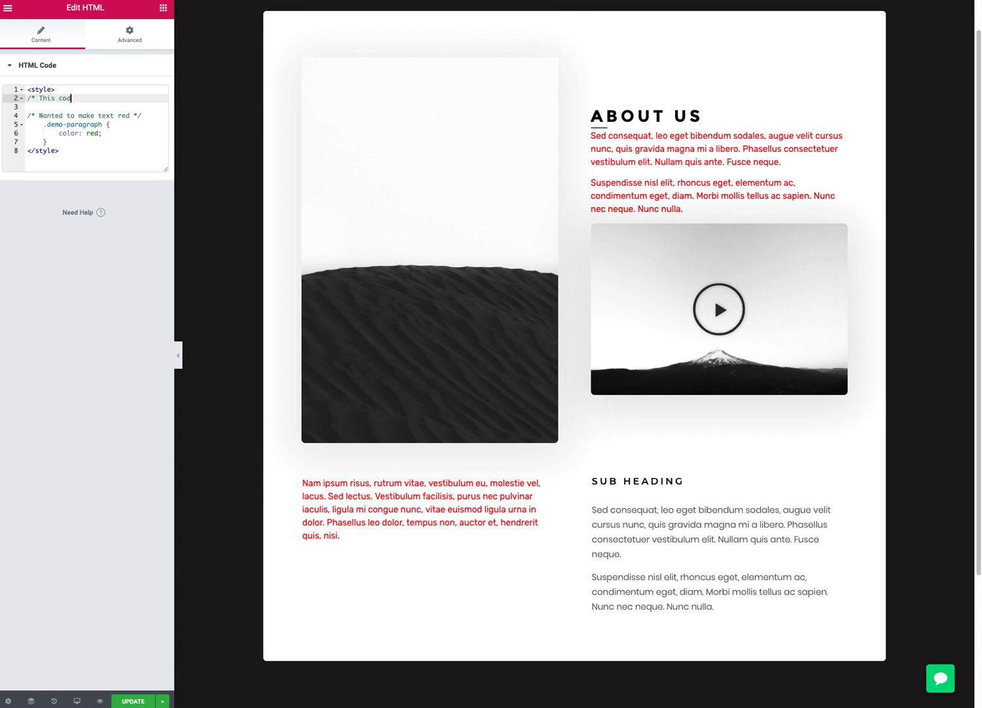
{"action": "type", "text": "e created by King Grizzly."}
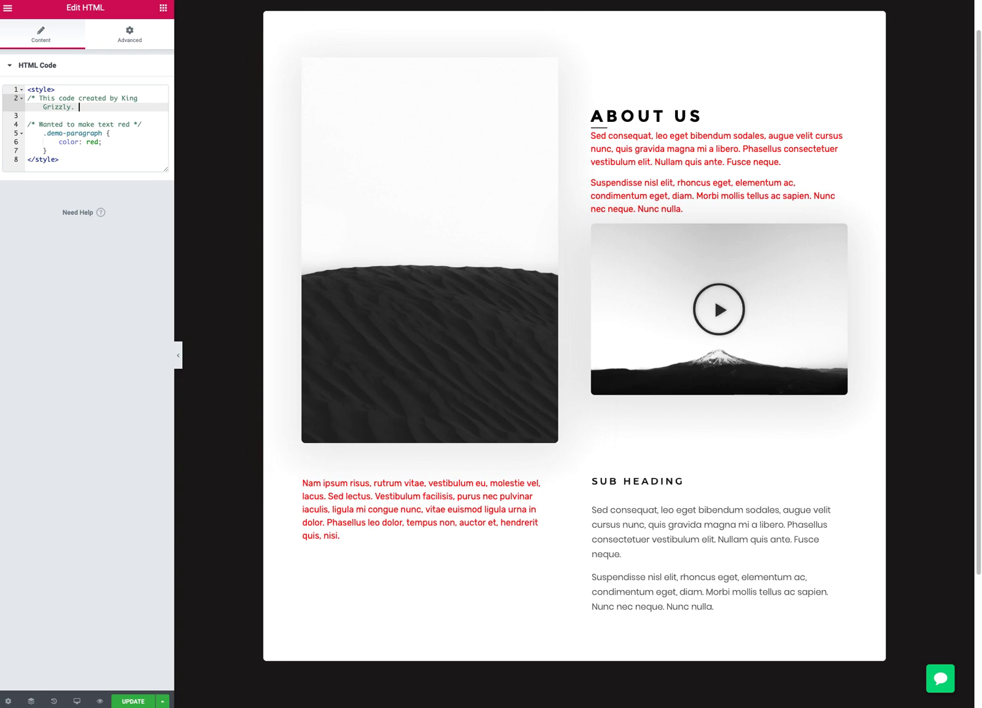
{"action": "type", "text": " Contact bBro"}
{"action": "left_click", "coordinate": [10, 97]}
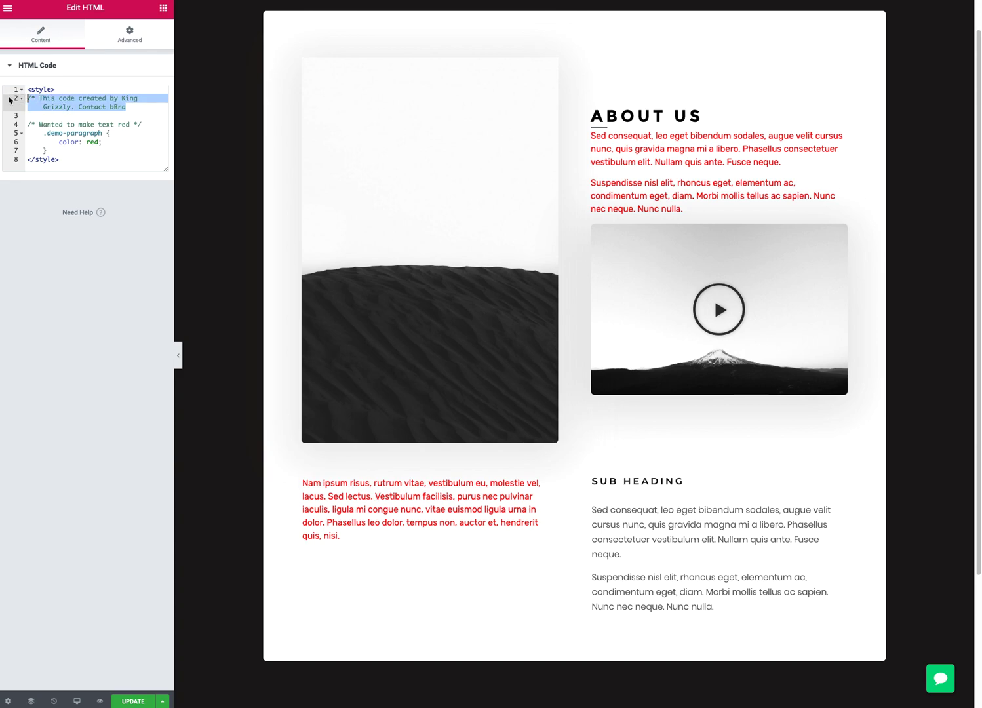
{"action": "key", "text": "BackSpace"}
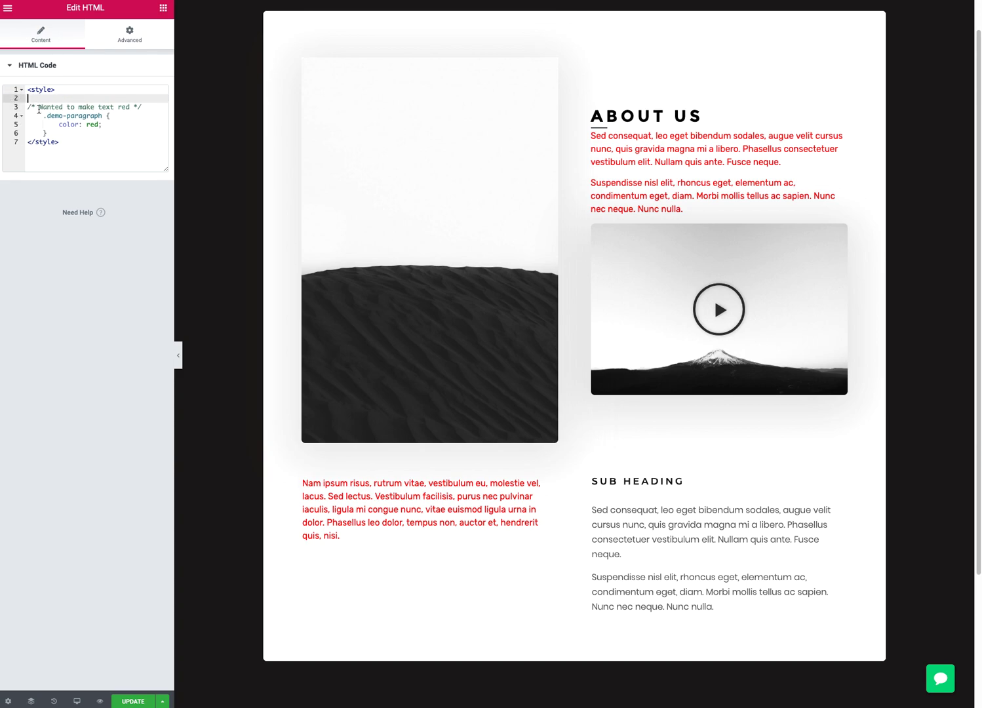
Step: Remove the leftover empty line and reselect the HTML widget
{"action": "key", "text": "Delete"}
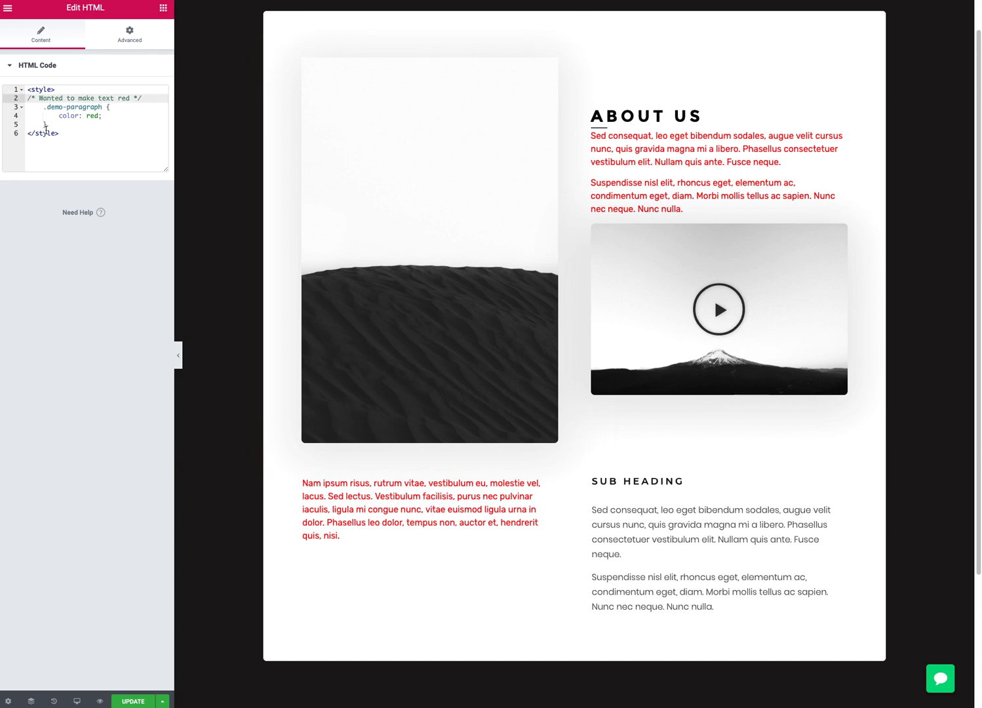
{"action": "scroll", "coordinate": [587, 473], "scroll_direction": "down", "scroll_amount": 1}
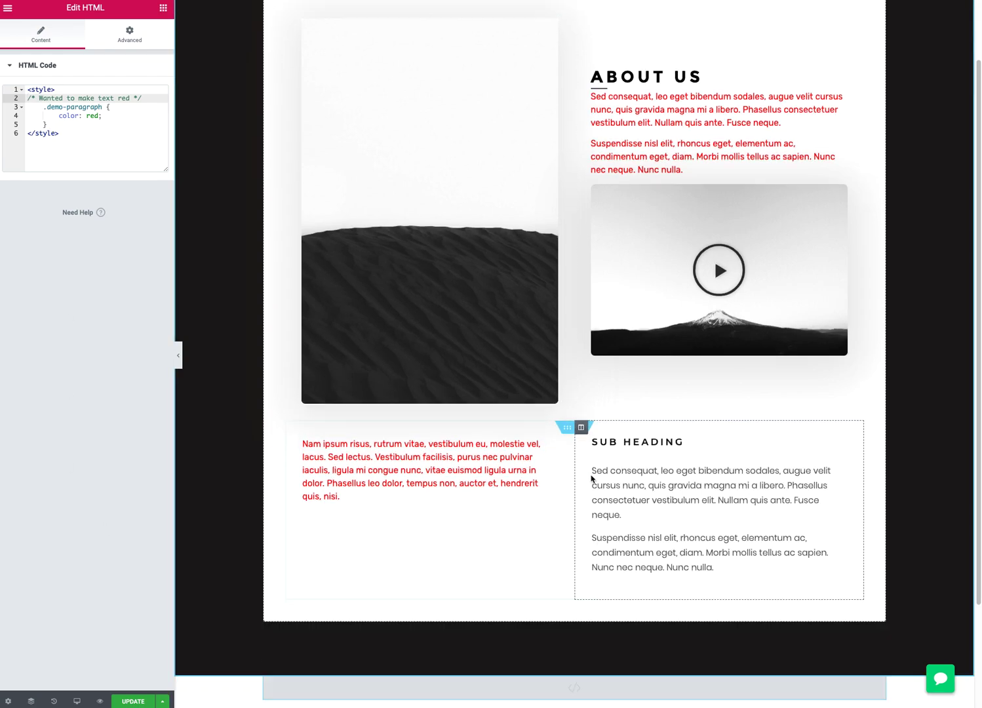
{"action": "scroll", "coordinate": [592, 480], "scroll_direction": "down", "scroll_amount": 3}
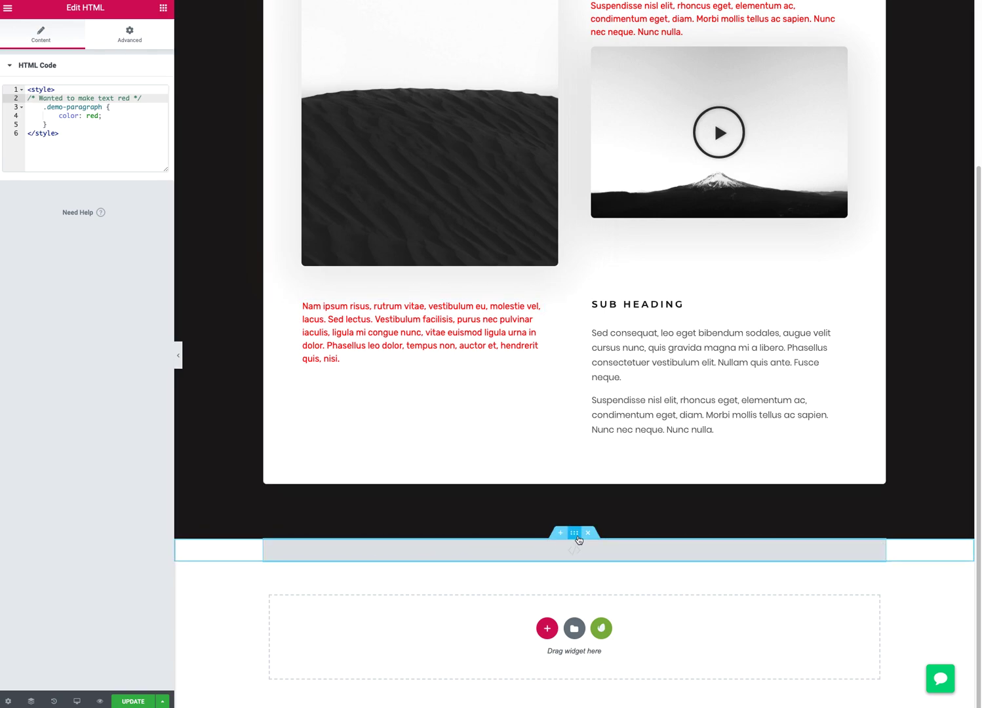
{"action": "left_click", "coordinate": [575, 534]}
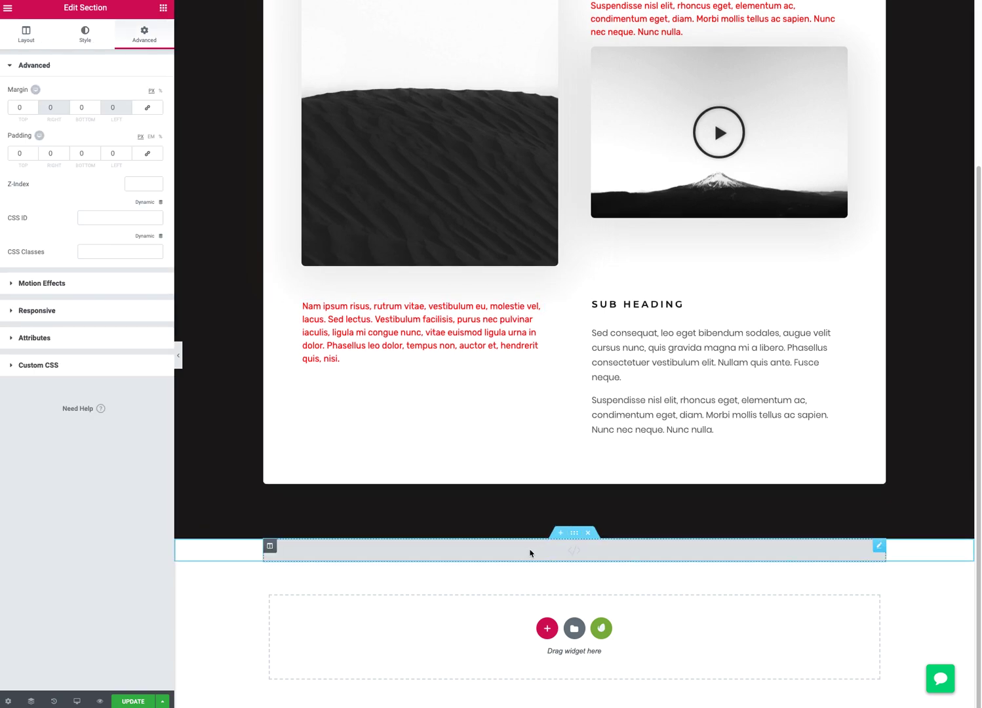
{"action": "left_click", "coordinate": [514, 558]}
Step: Open the HTML widget's context menu and dismiss it without choosing anything
{"action": "right_click", "coordinate": [492, 558]}
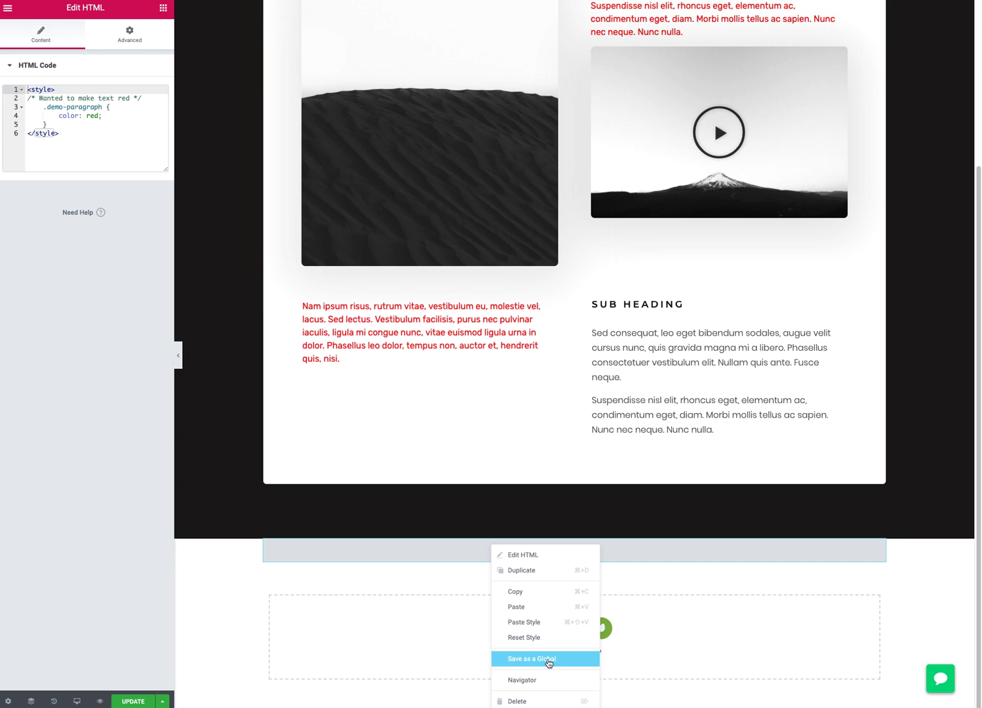
{"action": "left_click", "coordinate": [459, 580]}
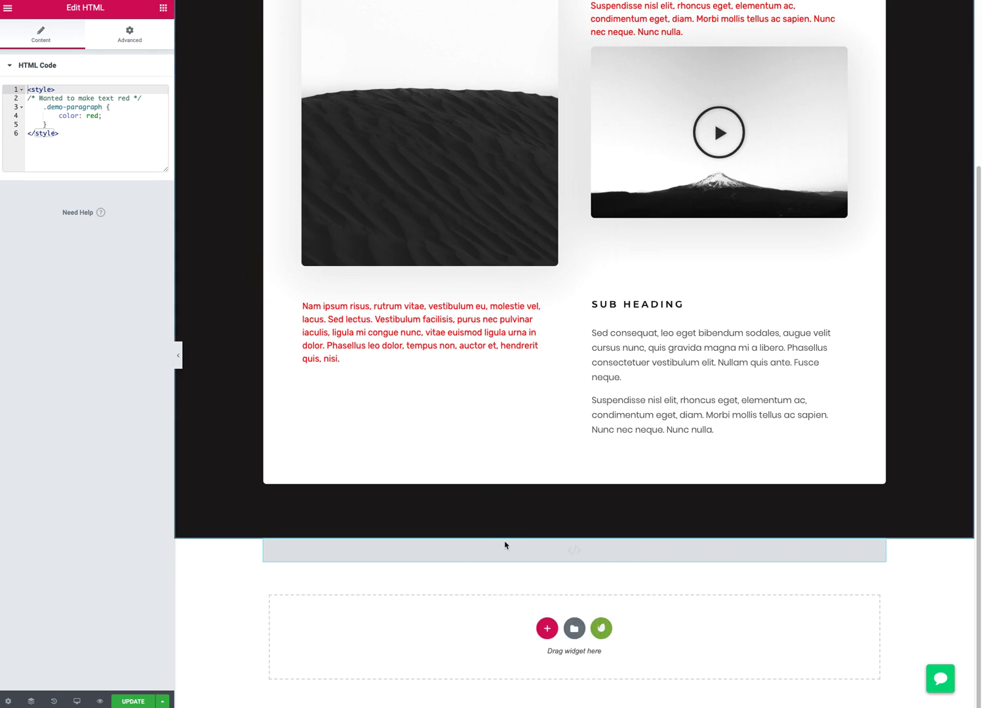
{"action": "mouse_move", "coordinate": [507, 561]}
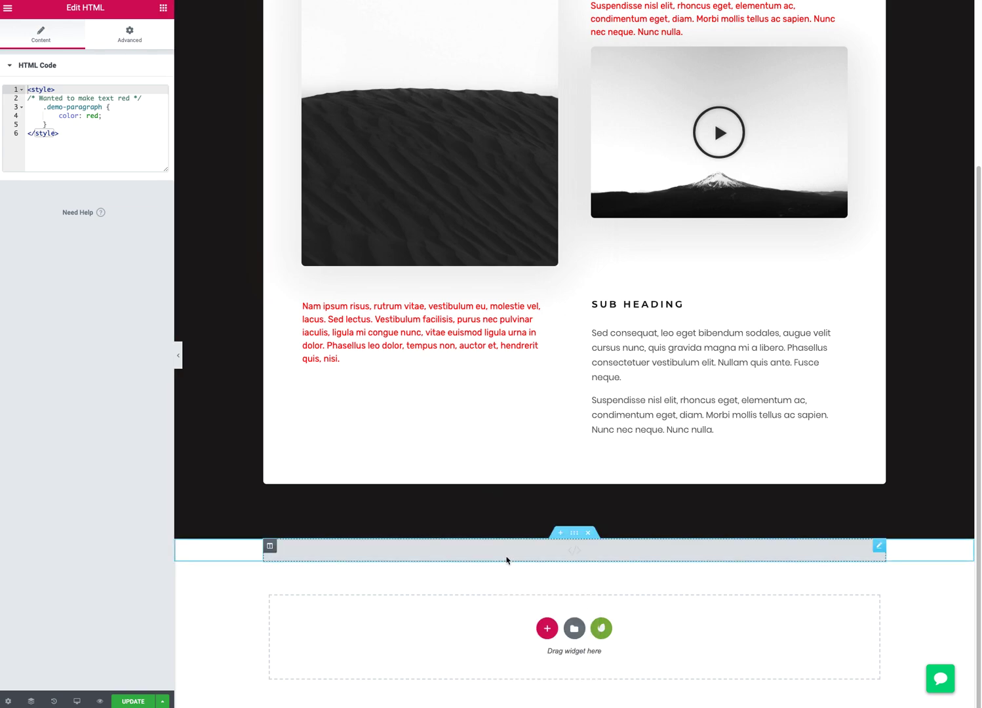
{"action": "left_click", "coordinate": [106, 150]}
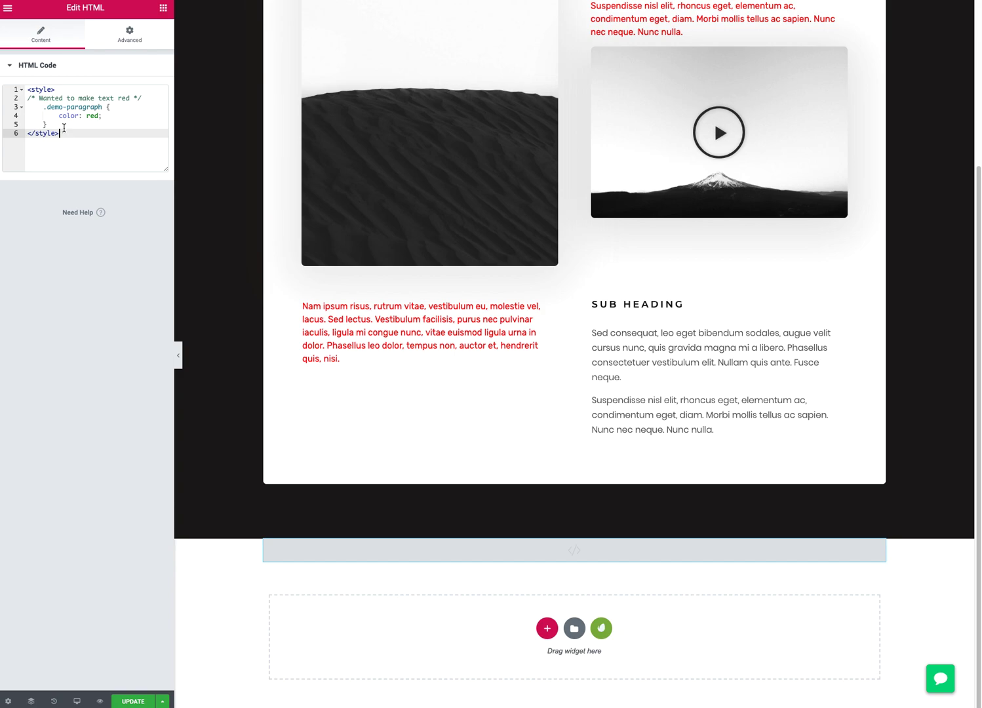
{"action": "left_click_drag", "start_coordinate": [66, 134], "coordinate": [10, 84]}
{"action": "left_click", "coordinate": [27, 100]}
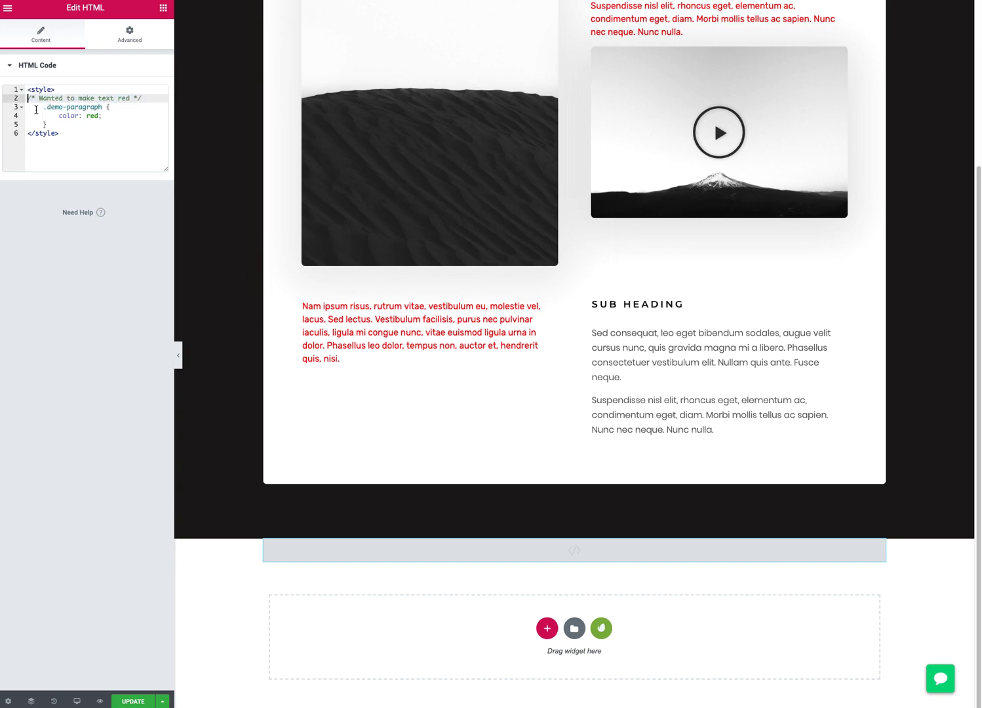
{"action": "left_click", "coordinate": [46, 123]}
{"action": "left_click_drag", "start_coordinate": [46, 124], "coordinate": [28, 97]}
{"action": "left_click", "coordinate": [32, 107]}
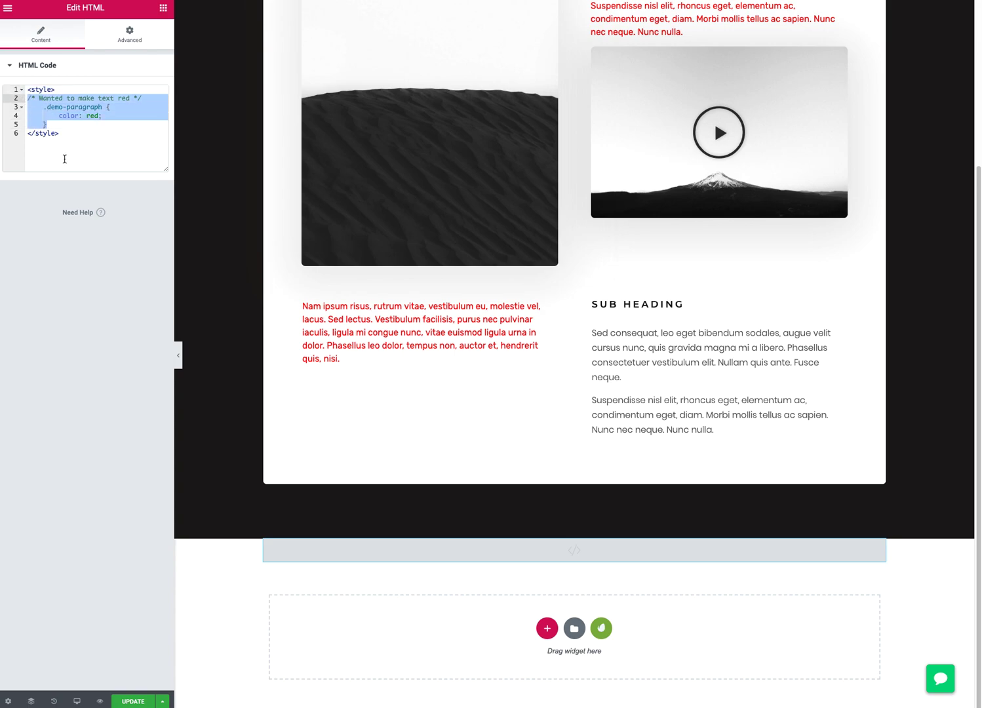
{"action": "mouse_move", "coordinate": [561, 553]}
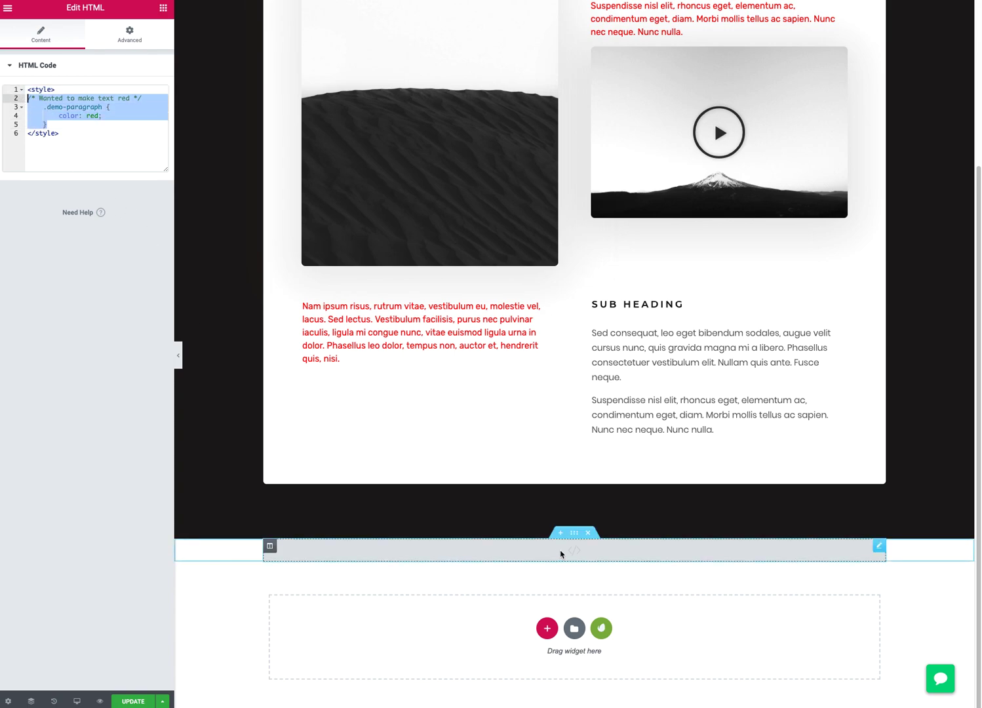
{"action": "scroll", "coordinate": [735, 366], "scroll_direction": "up", "scroll_amount": 4}
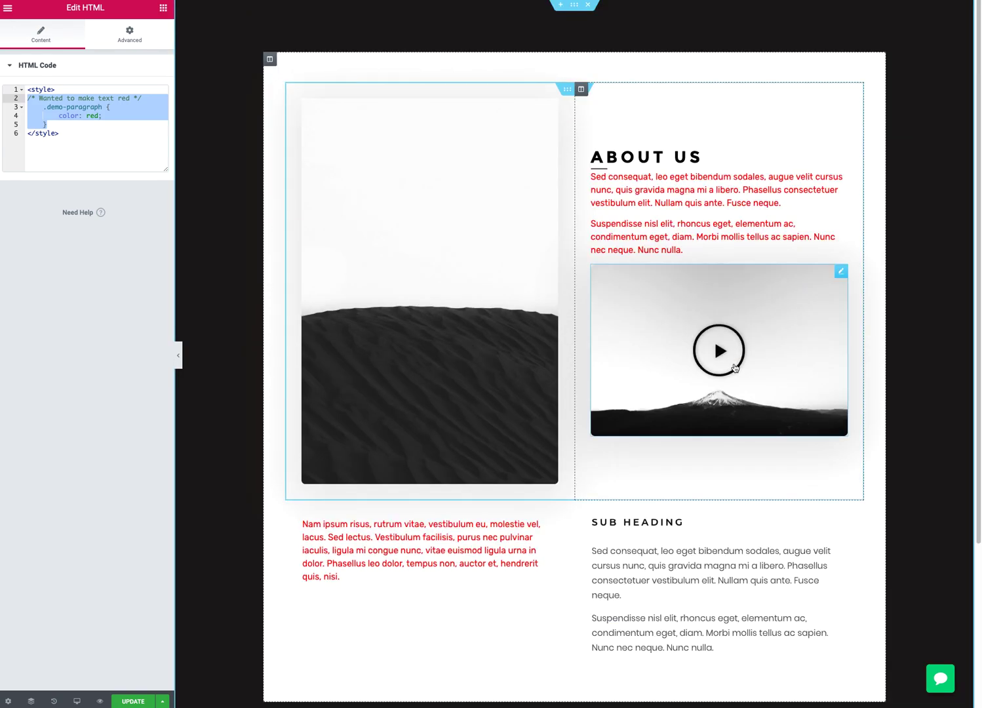
{"action": "left_click", "coordinate": [68, 133]}
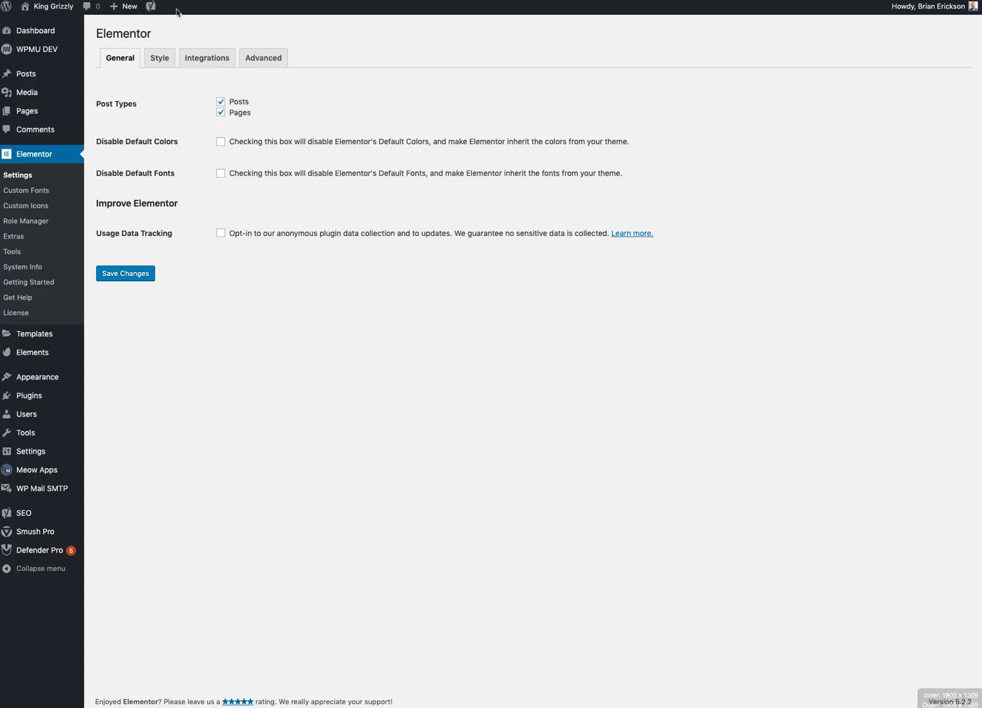
Step: Open Elementor Settings, browse the Style, Advanced and Integrations tabs, and return to General
{"action": "left_click", "coordinate": [41, 178]}
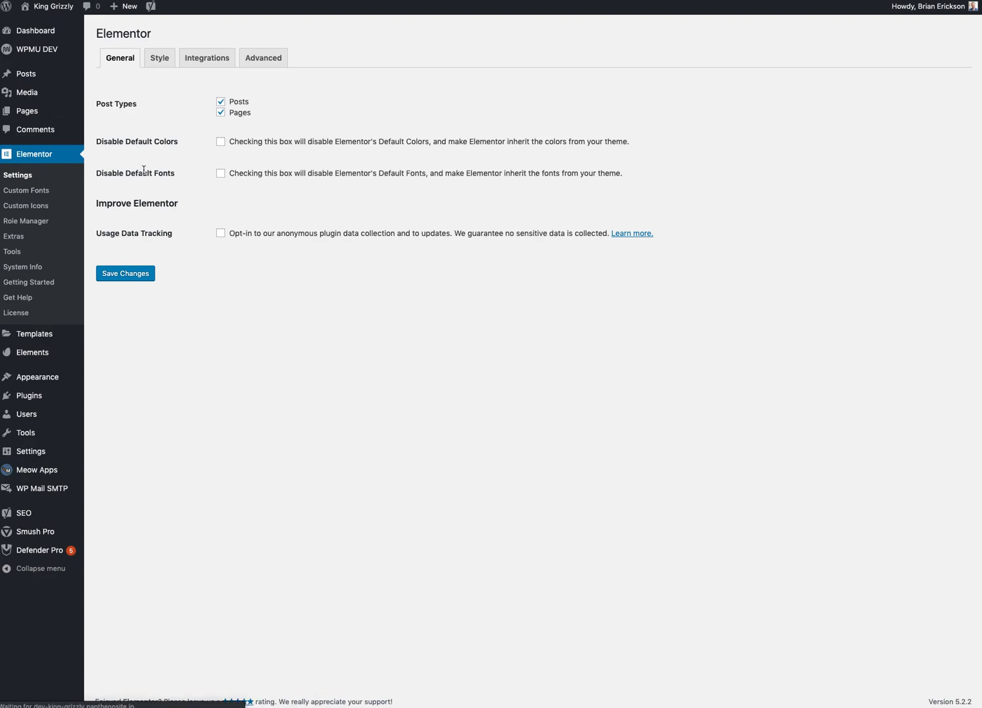
{"action": "left_click", "coordinate": [165, 69]}
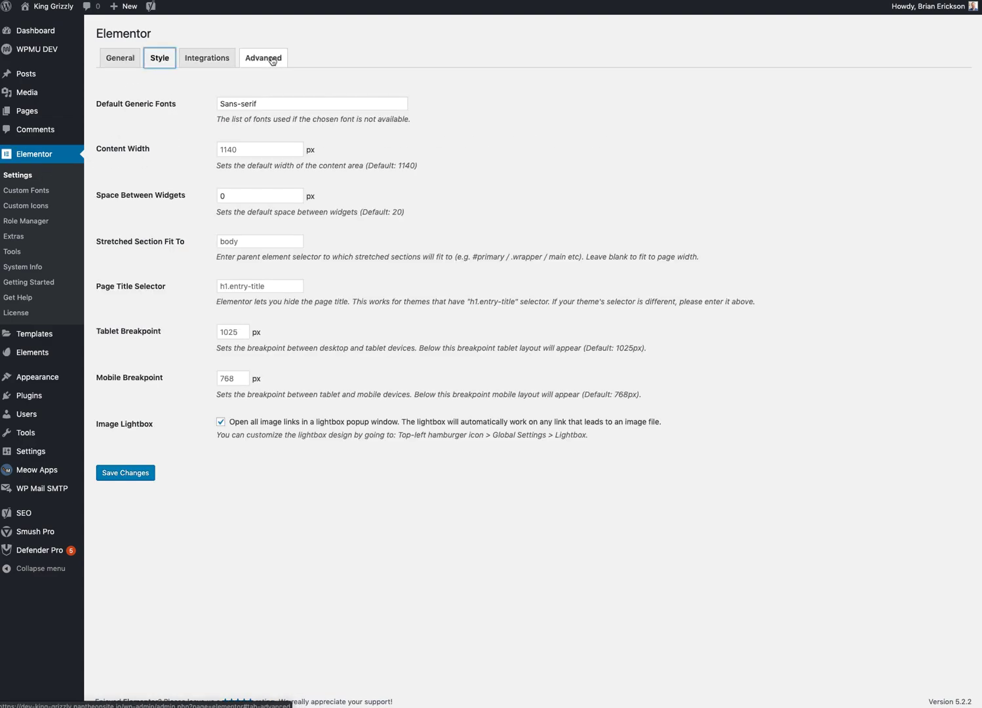
{"action": "left_click", "coordinate": [272, 62]}
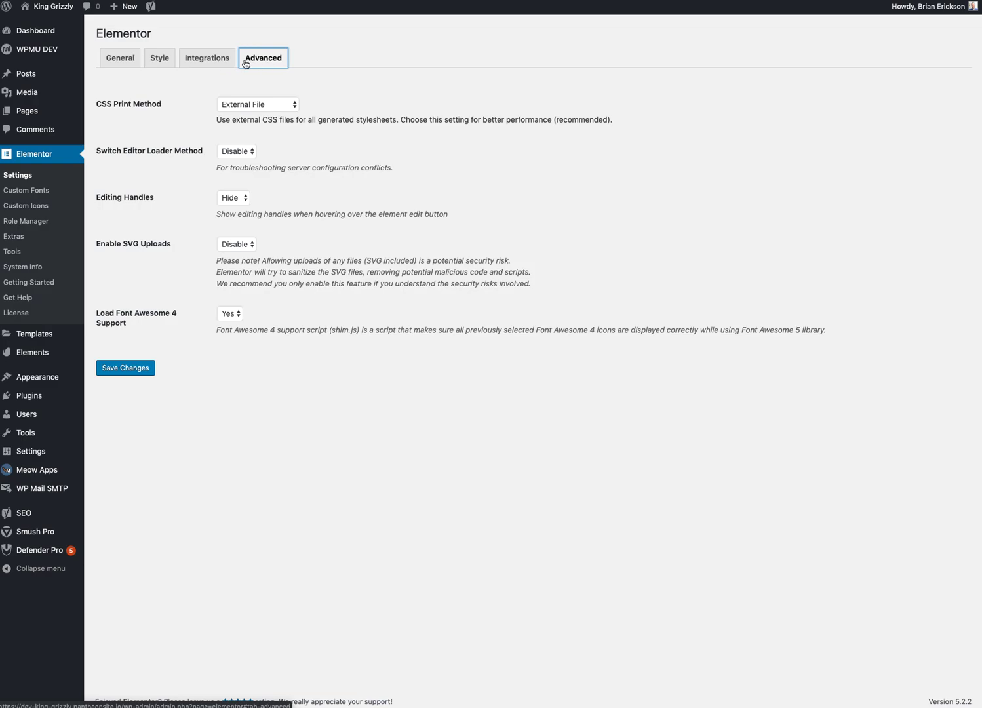
{"action": "left_click", "coordinate": [205, 65]}
{"action": "left_click", "coordinate": [159, 62]}
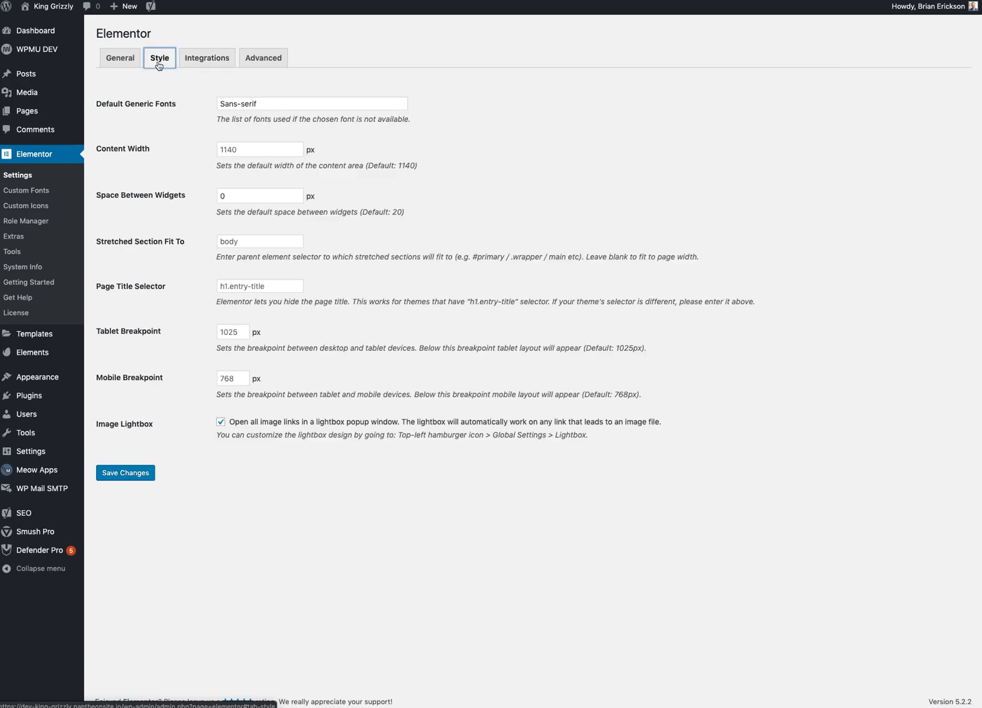
{"action": "left_click", "coordinate": [128, 64]}
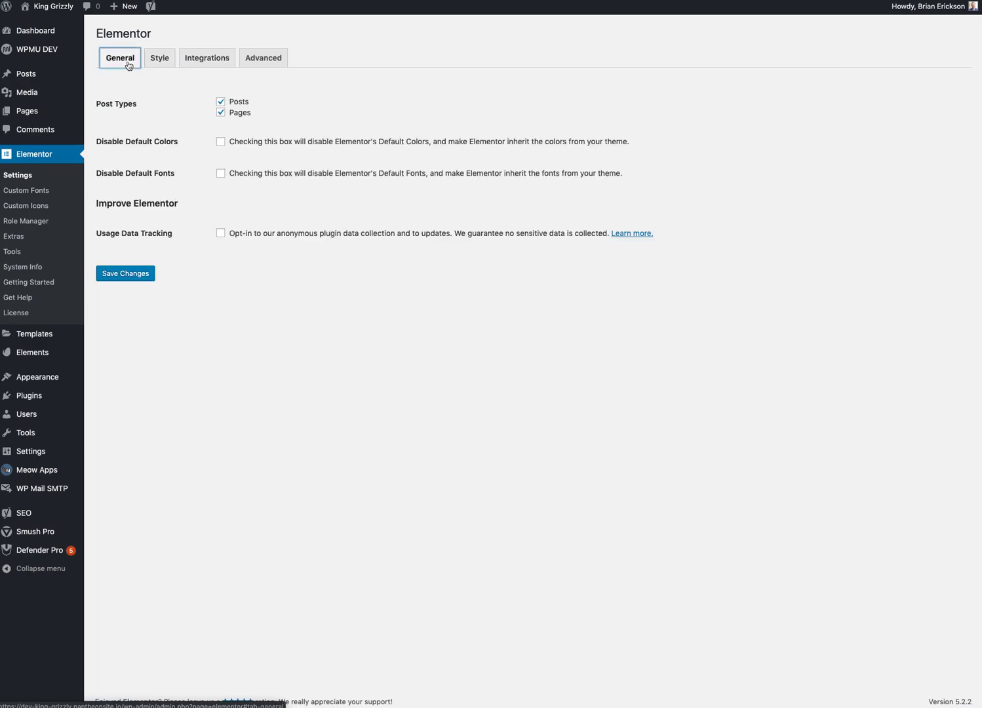
Step: Regenerate Elementor's CSS files from the Tools page
{"action": "left_click", "coordinate": [38, 256]}
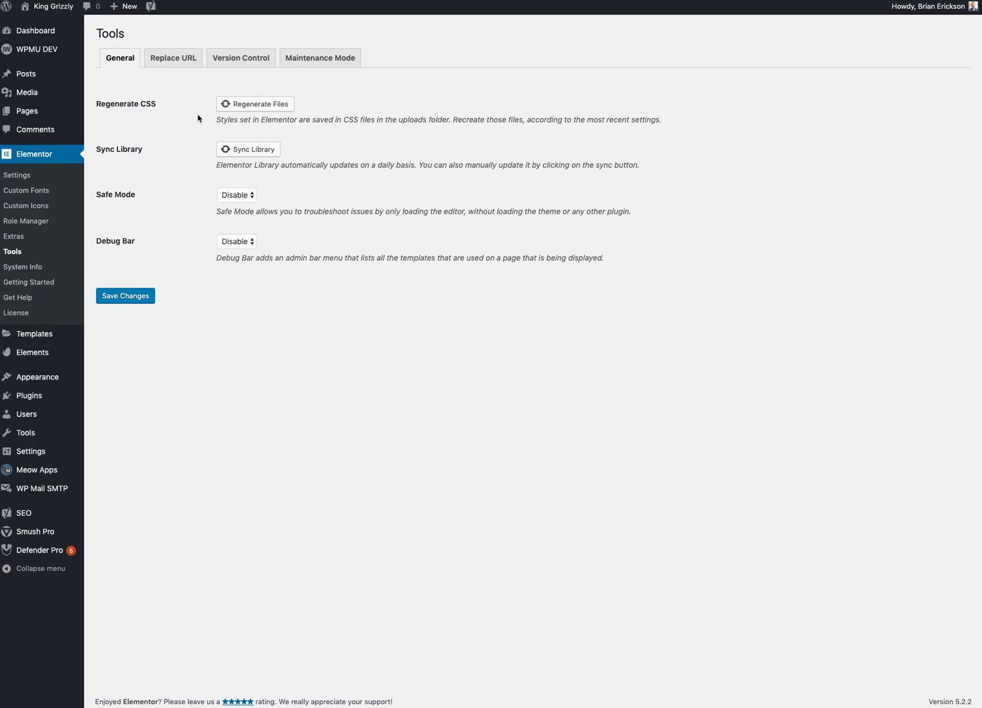
{"action": "left_click", "coordinate": [268, 112]}
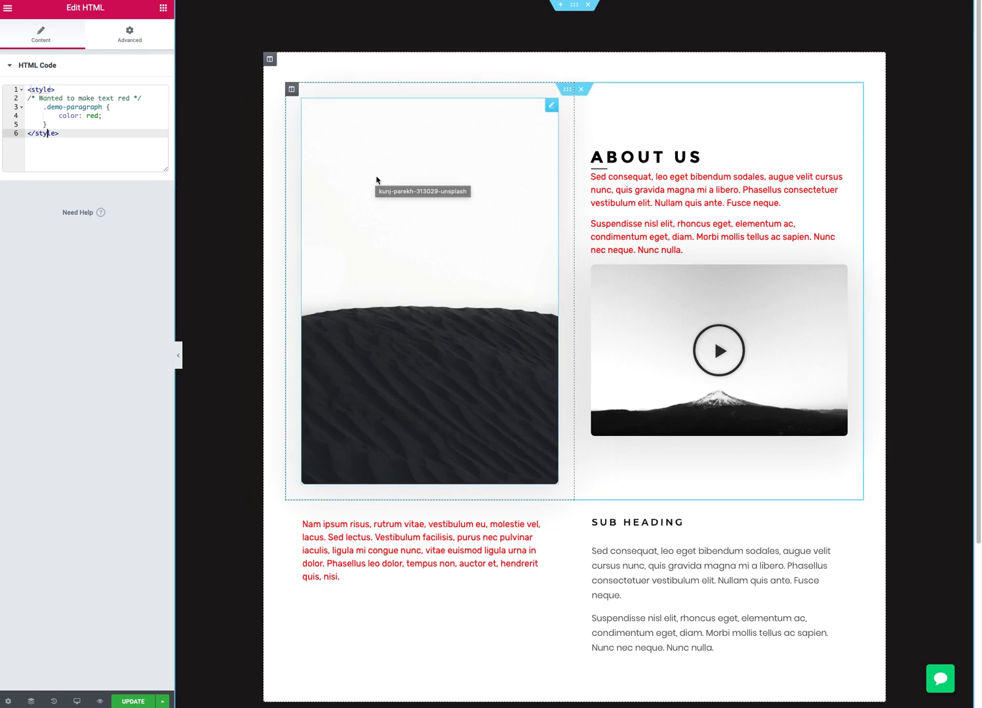
{"action": "scroll", "coordinate": [274, 195], "scroll_direction": "down", "scroll_amount": 3}
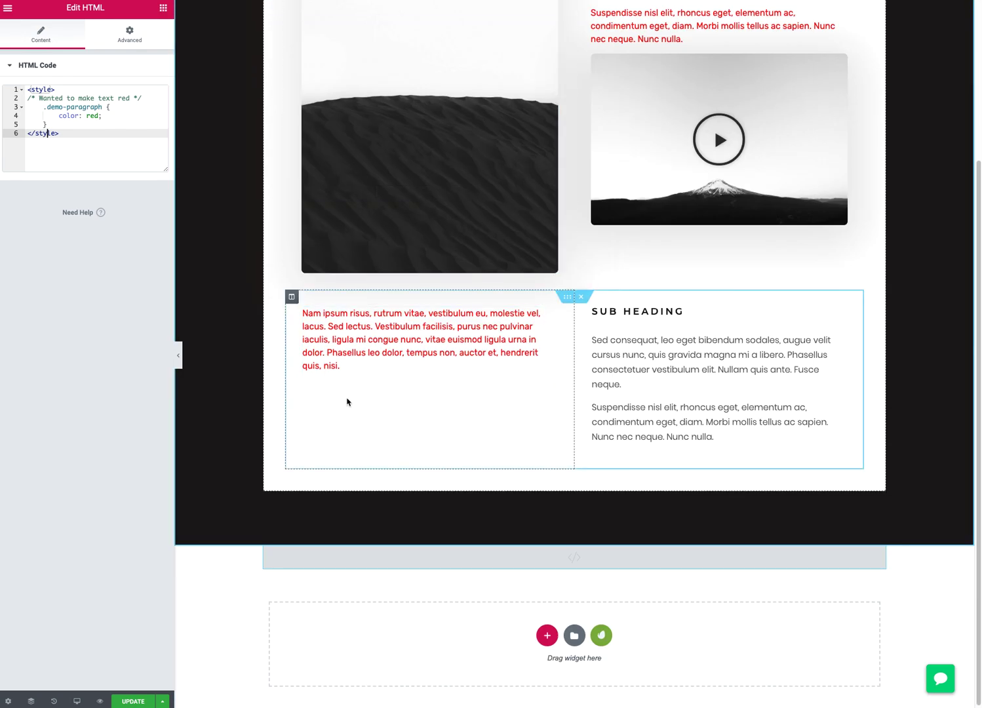
{"action": "left_click", "coordinate": [452, 365]}
{"action": "left_click", "coordinate": [588, 358]}
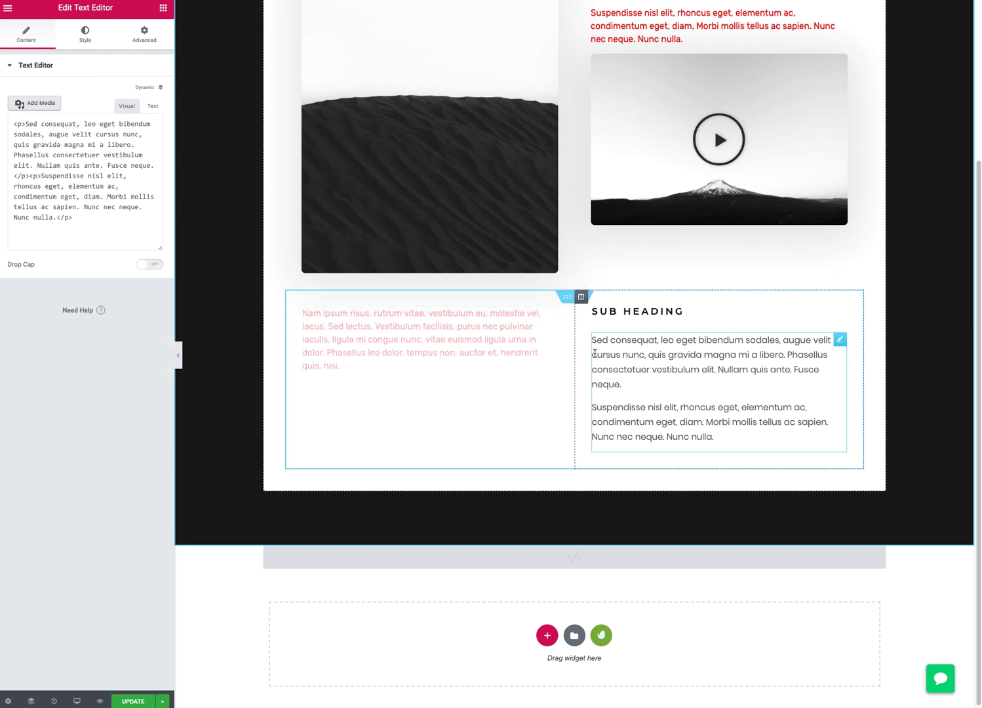
{"action": "left_click", "coordinate": [144, 34]}
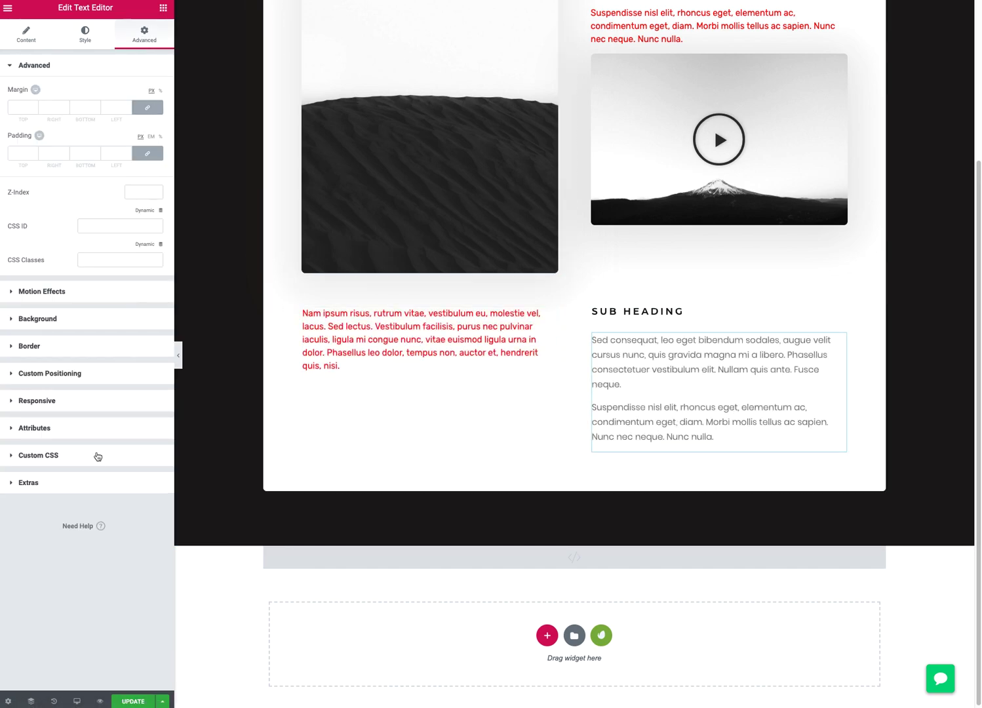
{"action": "left_click", "coordinate": [96, 457]}
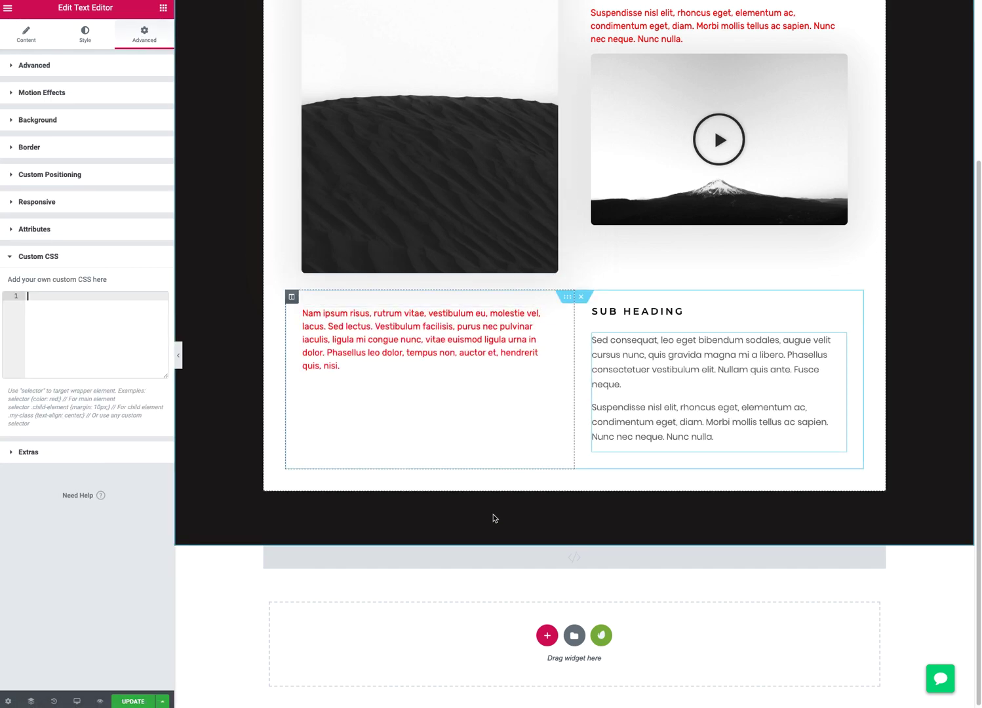
{"action": "left_click", "coordinate": [500, 555]}
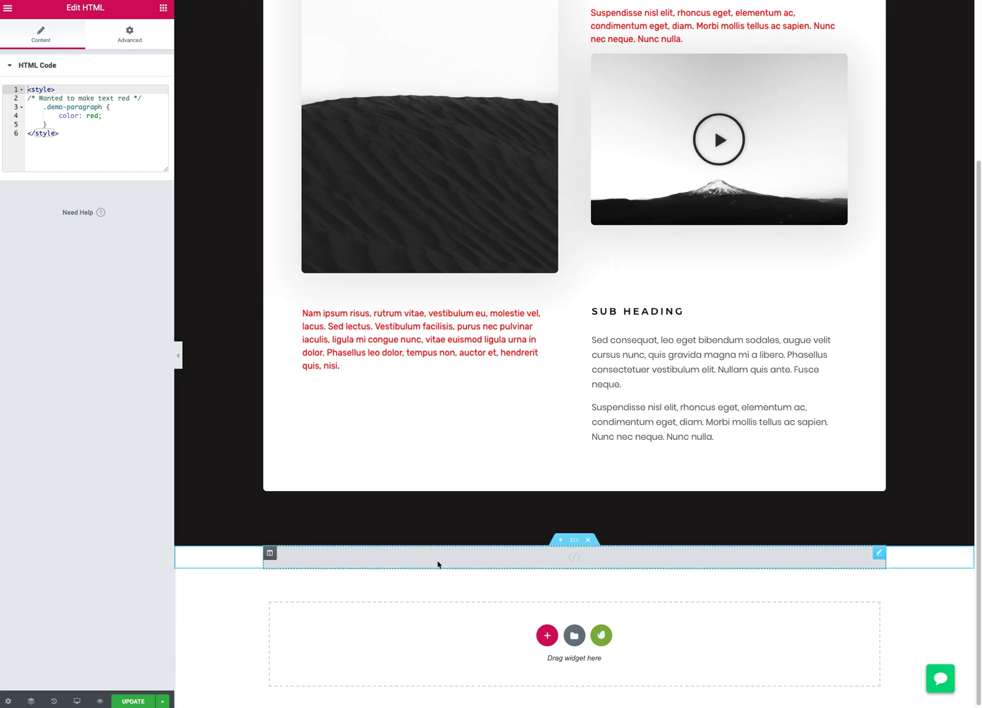
Step: View the global widgets list in the widget library and reselect the HTML widget
{"action": "right_click", "coordinate": [438, 564]}
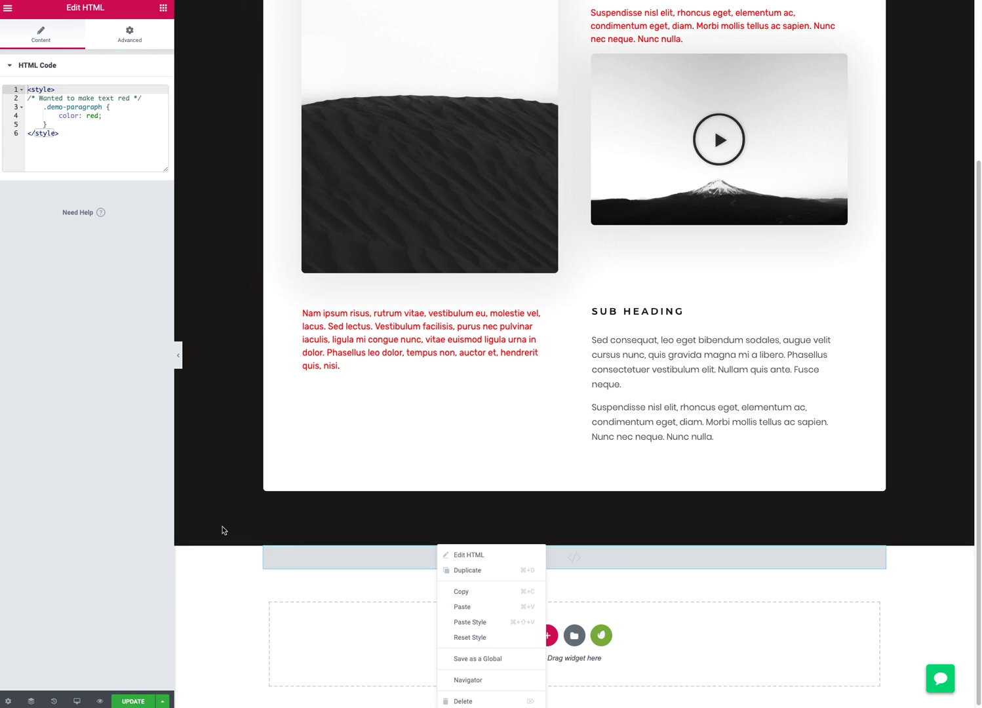
{"action": "left_click", "coordinate": [165, 23]}
{"action": "left_click", "coordinate": [164, 8]}
{"action": "left_click", "coordinate": [146, 29]}
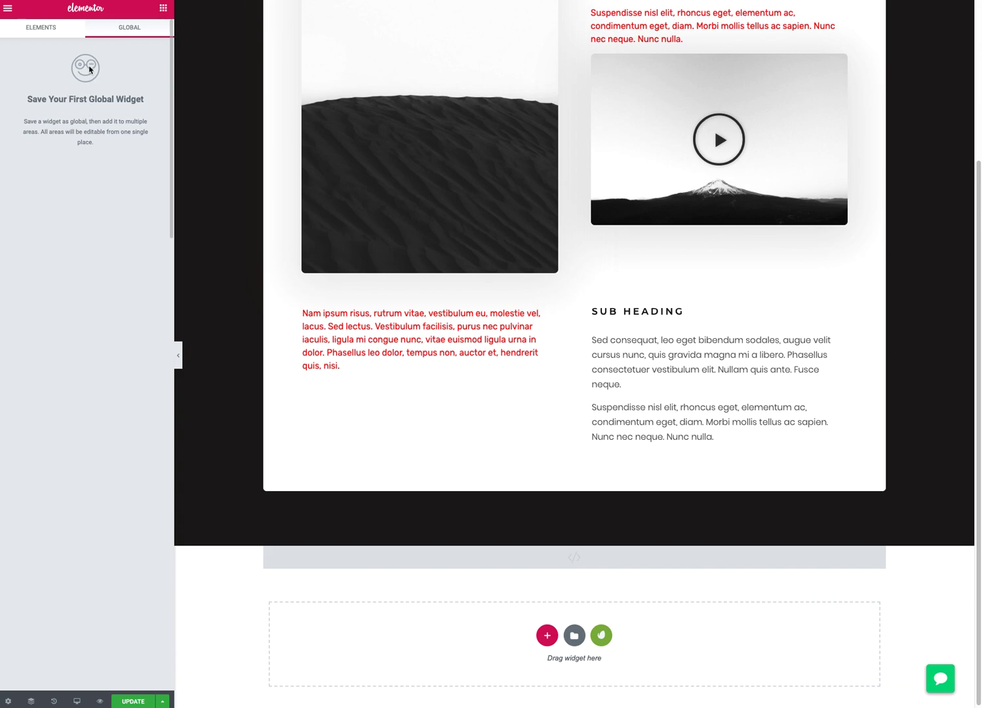
{"action": "left_click", "coordinate": [416, 558]}
Step: Save the HTML widget as a global widget named 'CSS Styles' plus the author's name
{"action": "right_click", "coordinate": [416, 558]}
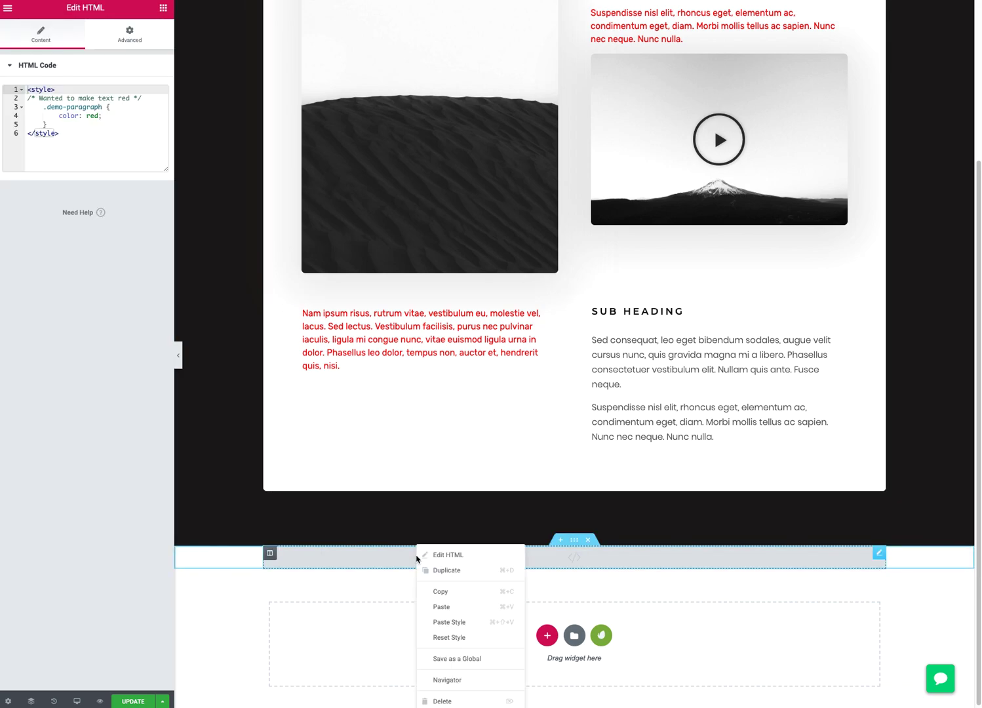
{"action": "left_click", "coordinate": [467, 657]}
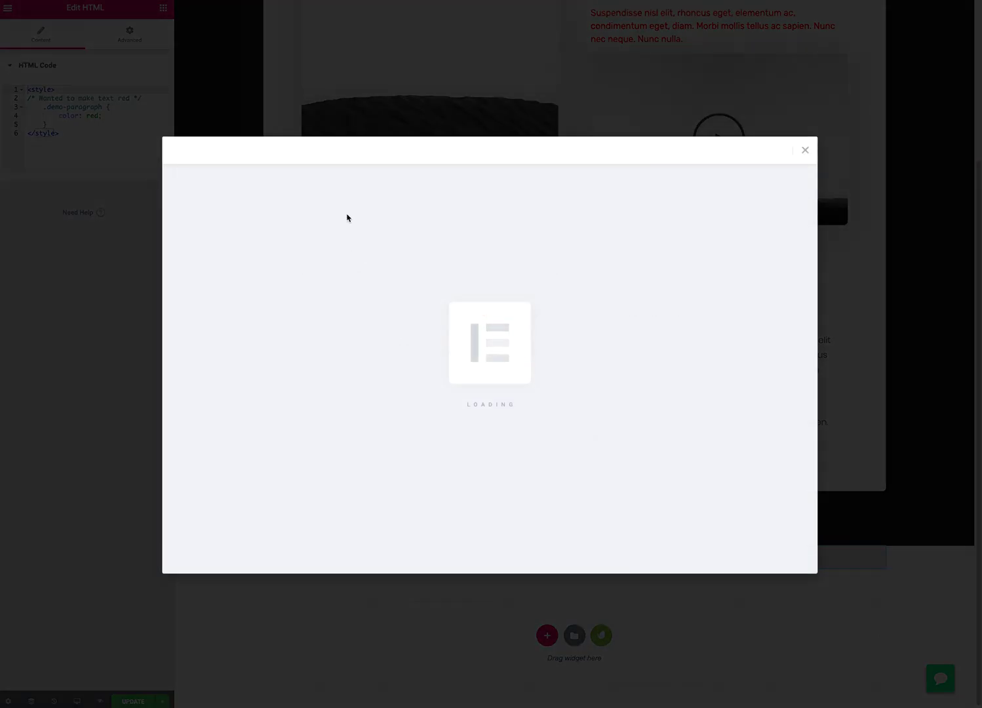
{"action": "left_click", "coordinate": [390, 354]}
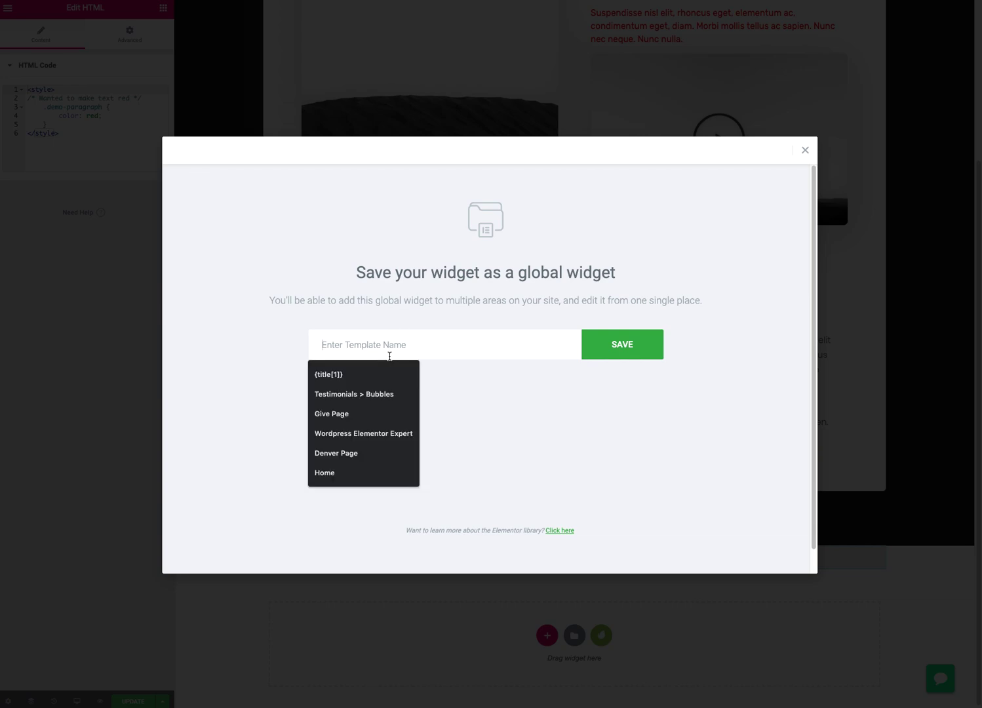
{"action": "type", "text": "CSS Styles > King Grizzly"}
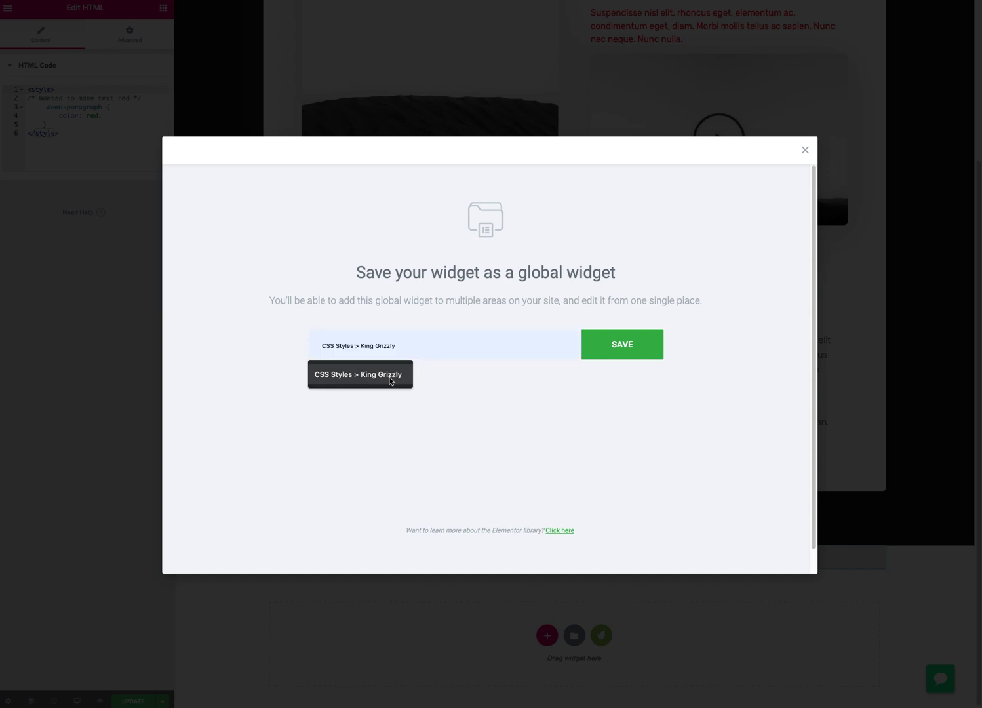
{"action": "left_click", "coordinate": [391, 375]}
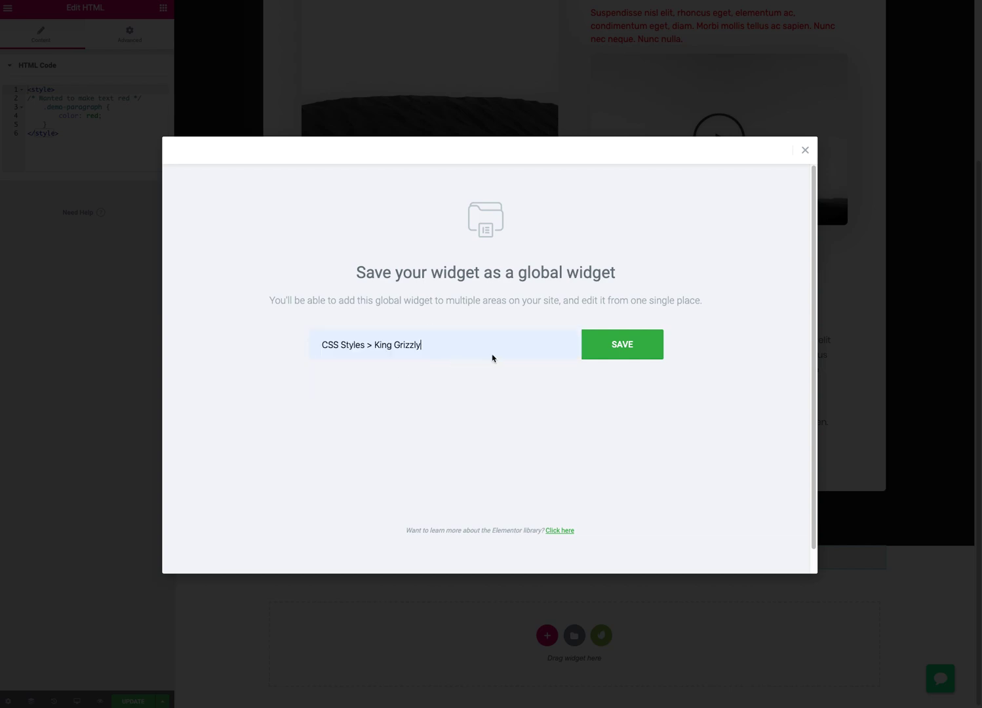
{"action": "left_click", "coordinate": [639, 347]}
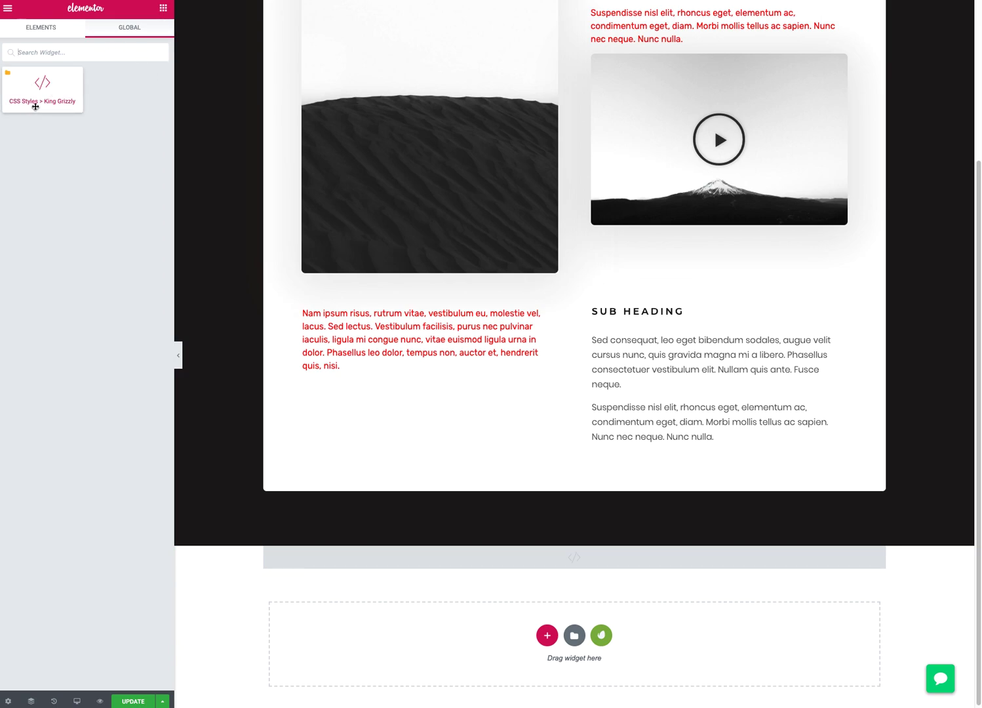
Step: Place the CSS Styles 'King Grizzly' global widget below, then delete the section holding the HTML style widgets
{"action": "left_click_drag", "start_coordinate": [34, 84], "coordinate": [419, 568]}
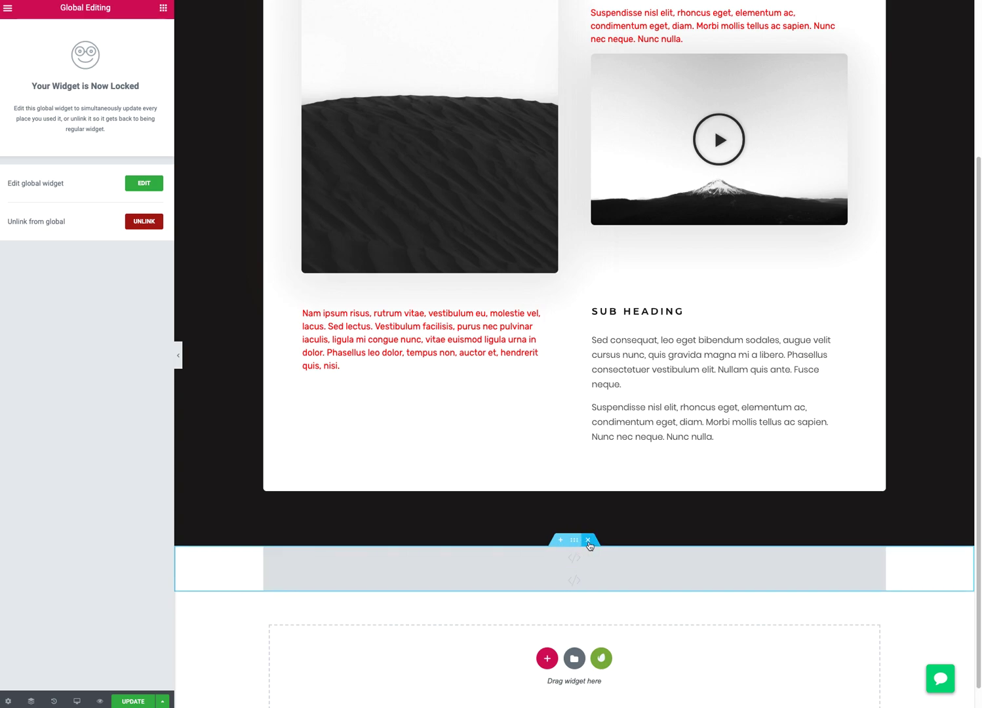
{"action": "left_click", "coordinate": [588, 541]}
{"action": "scroll", "coordinate": [491, 400], "scroll_direction": "up", "scroll_amount": 3}
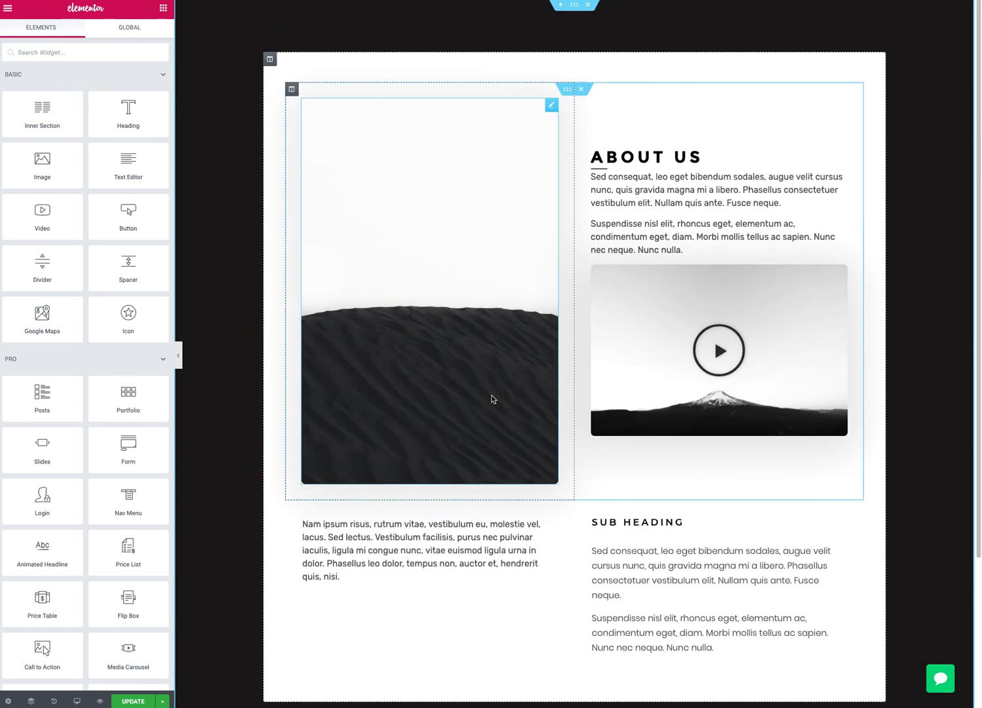